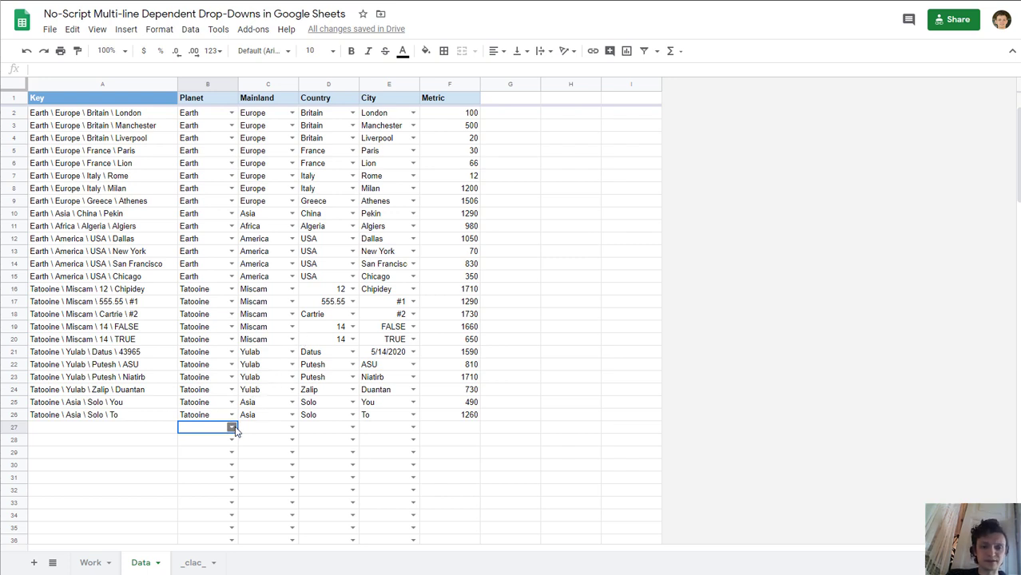
Step: Set row 27's Planet to Earth and its Mainland to Europe from the dropdowns
left_click(232, 427)
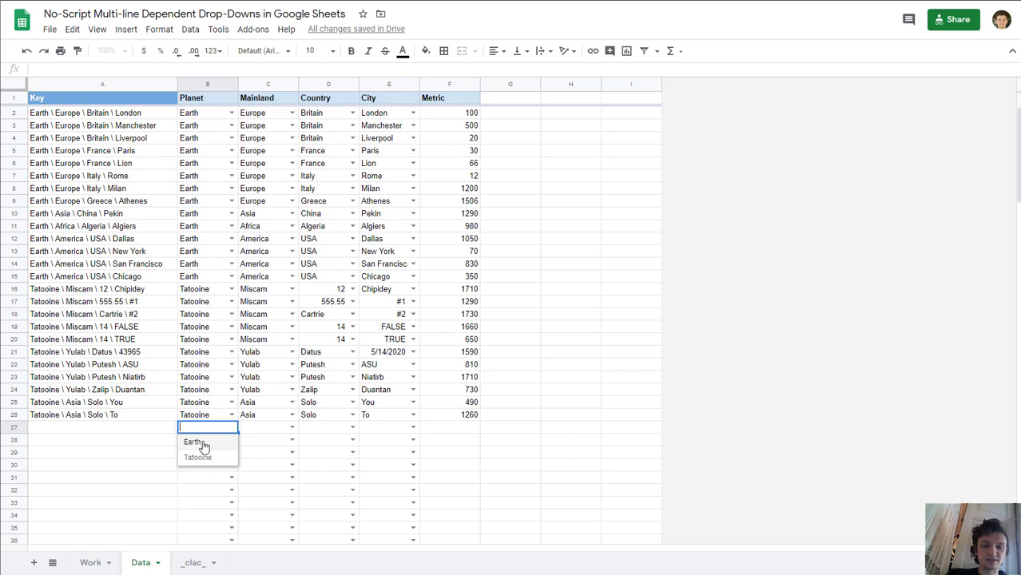
left_click(195, 442)
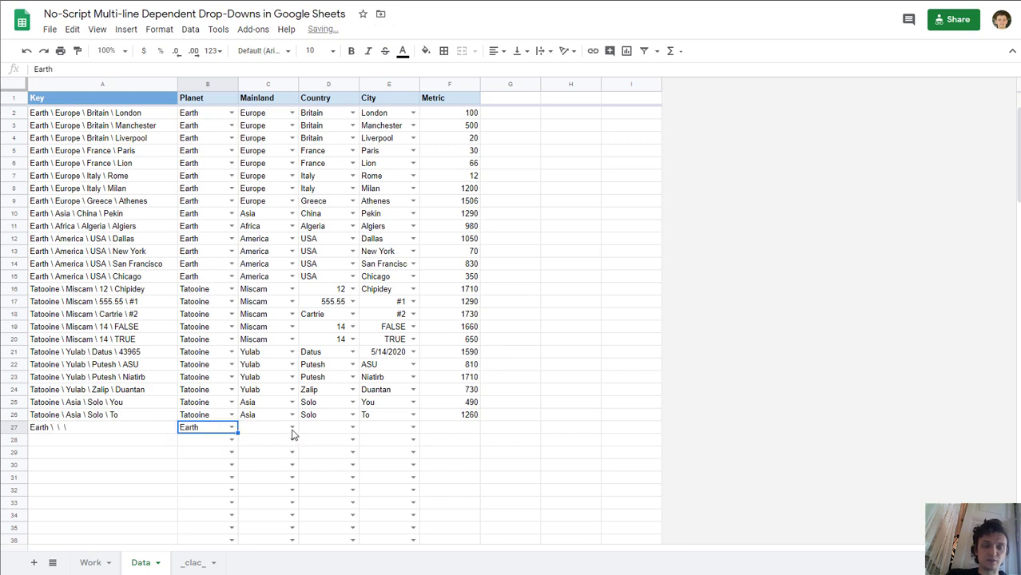
left_click_drag(268, 98, 257, 289)
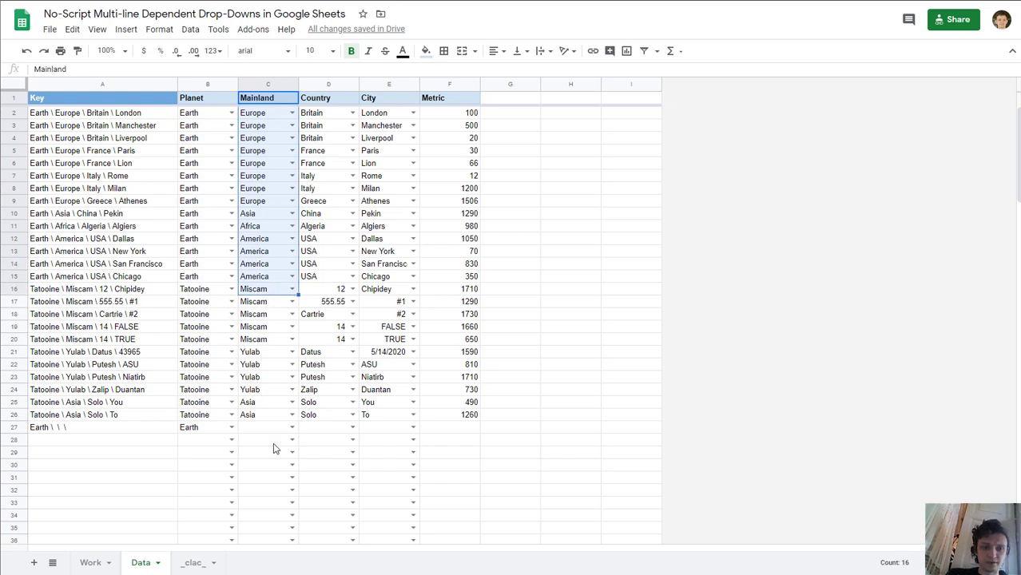
left_click(291, 427)
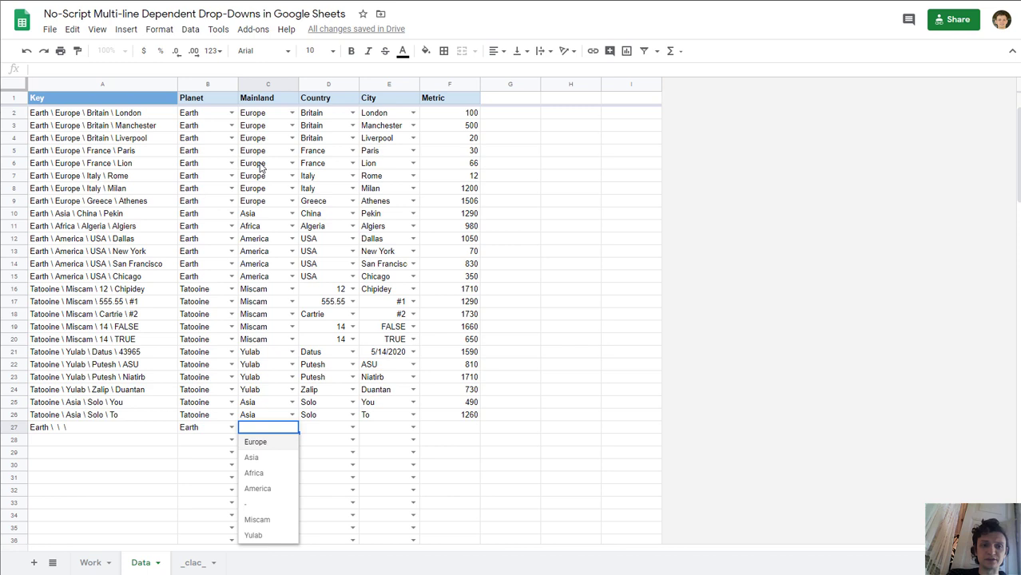
left_click_drag(261, 138, 270, 240)
left_click(266, 429)
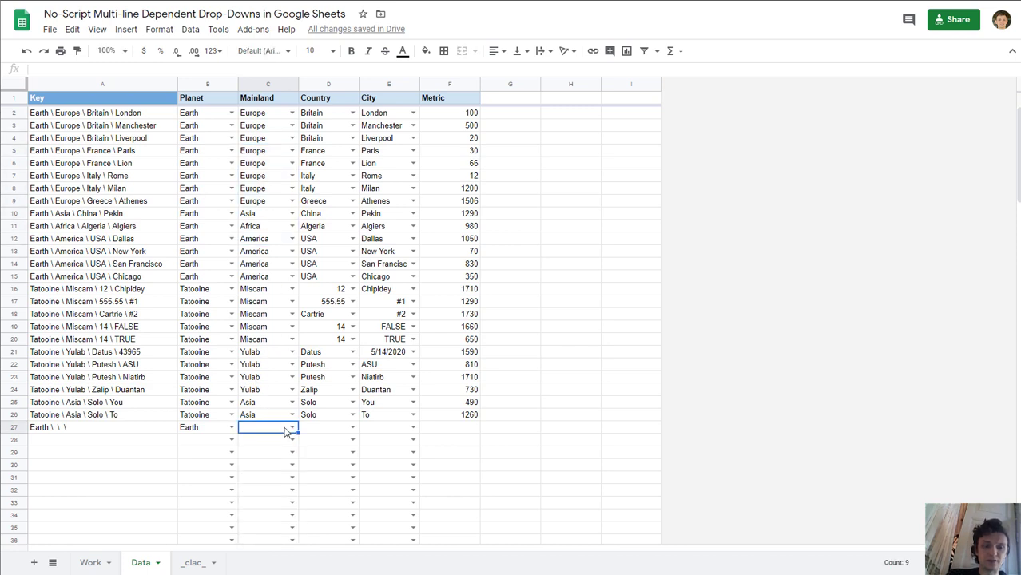
left_click(292, 427)
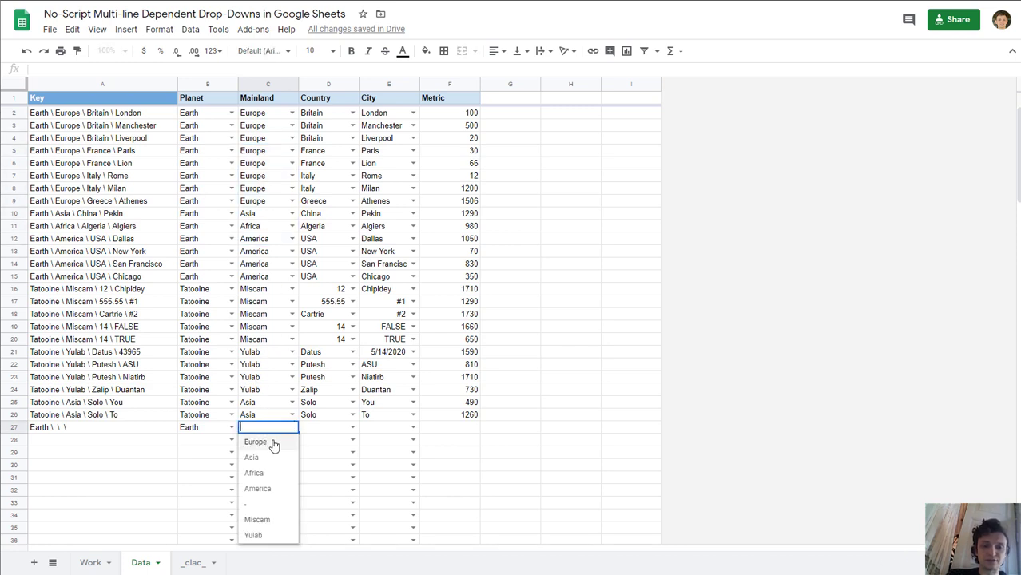
left_click(255, 442)
Step: Choose Britain as row 27's Country and Pekin as its City
left_click(354, 430)
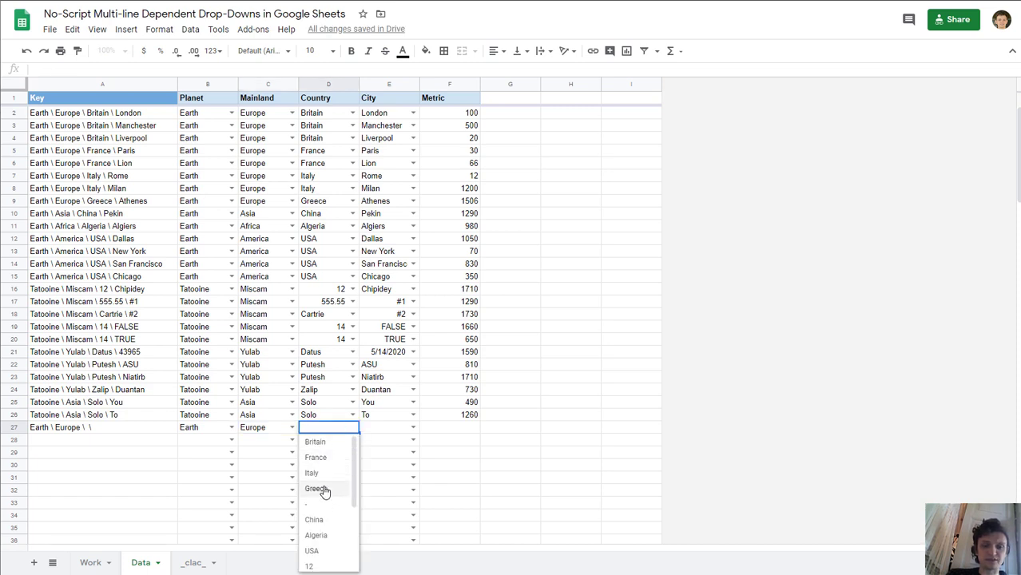
left_click(330, 444)
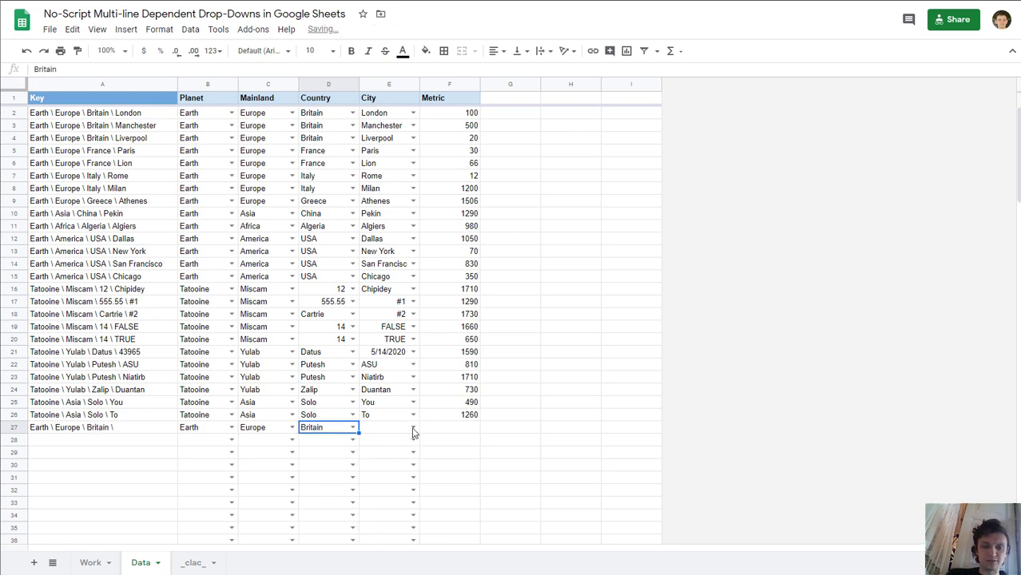
left_click(414, 430)
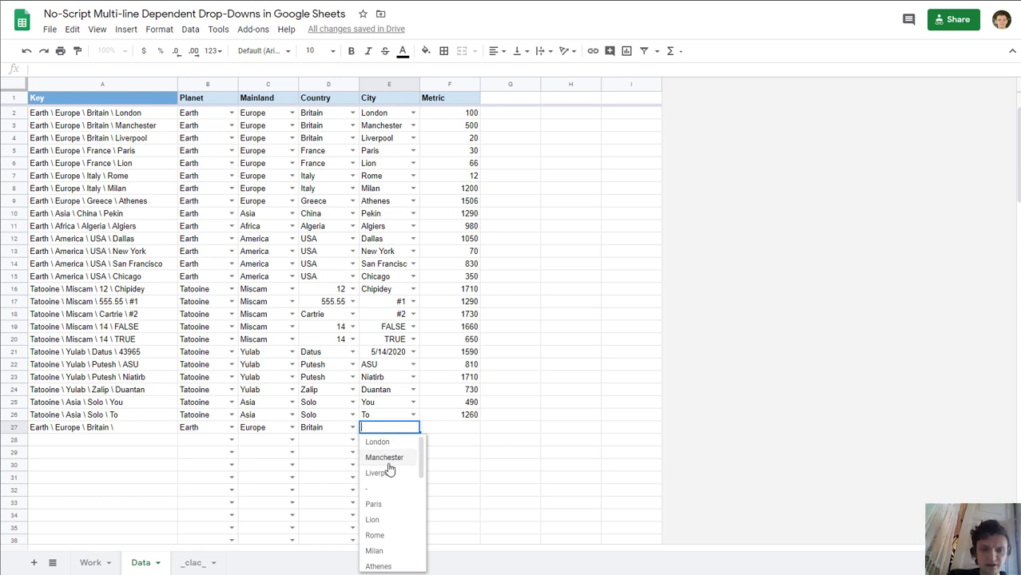
scroll(390, 471, "down", 5)
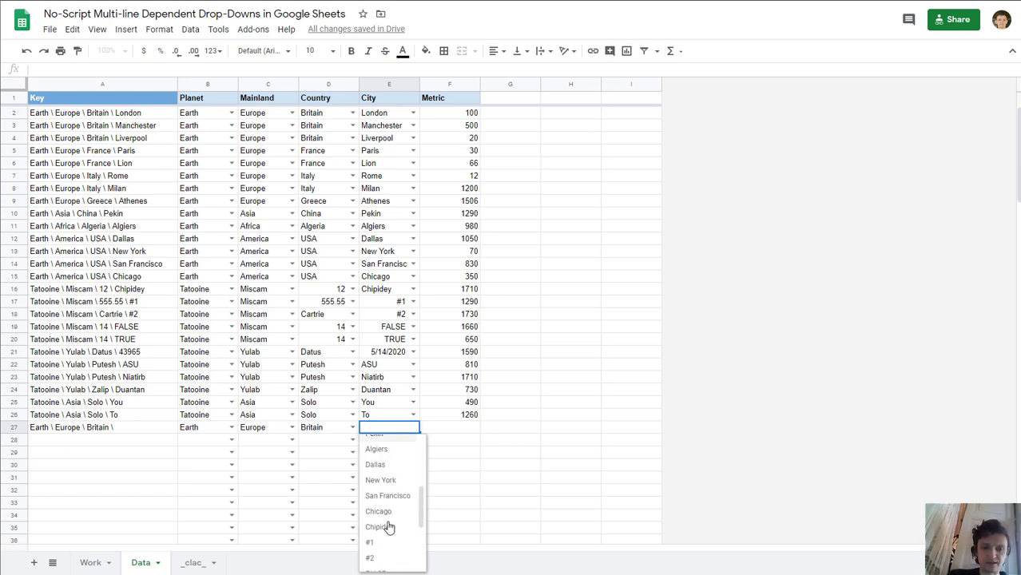
scroll(387, 528, "down", 1)
scroll(387, 519, "up", 3)
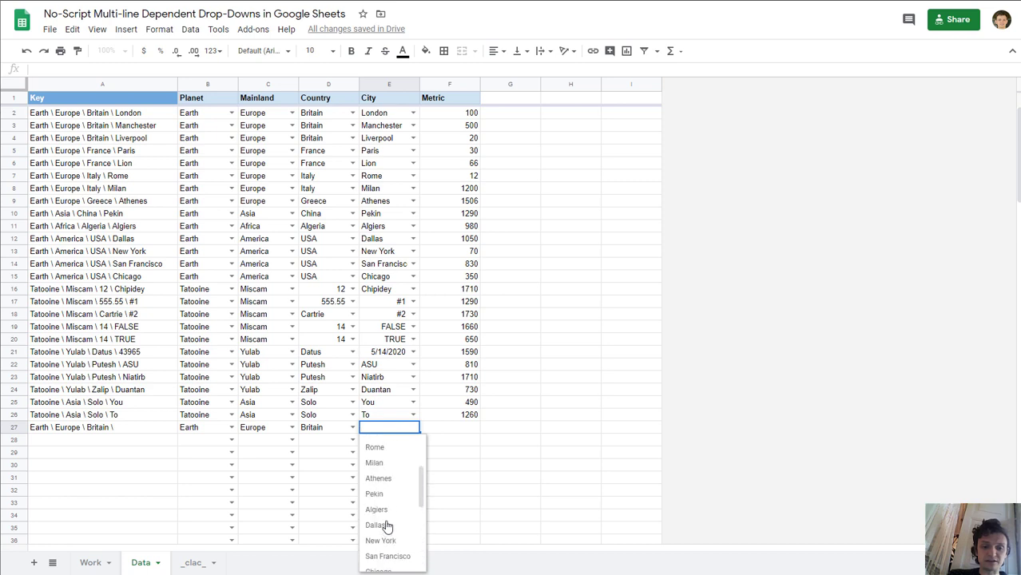
left_click(378, 494)
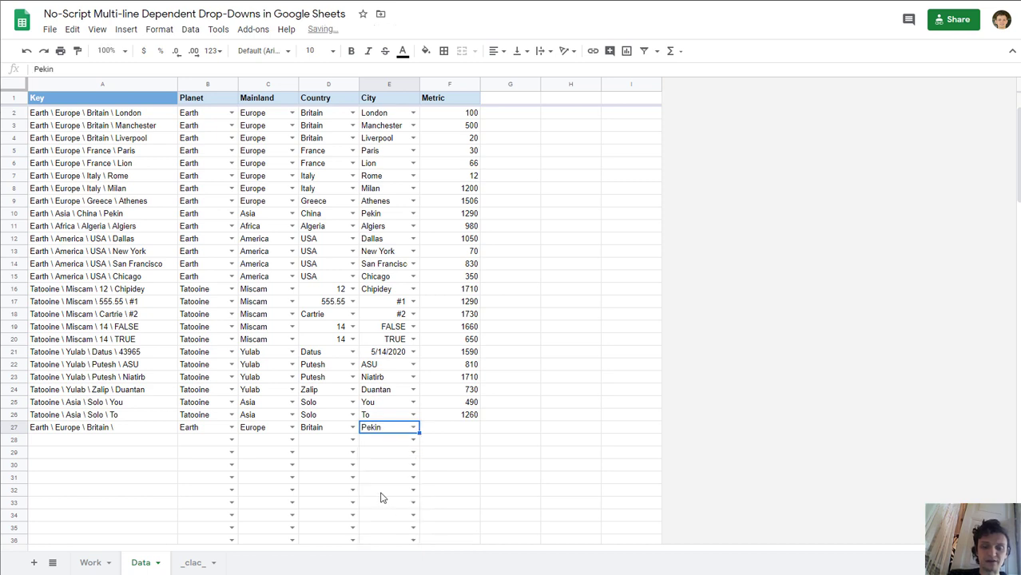
Step: Switch row 27's City from Pekin to London, then select its Country and City cells
left_click(414, 428)
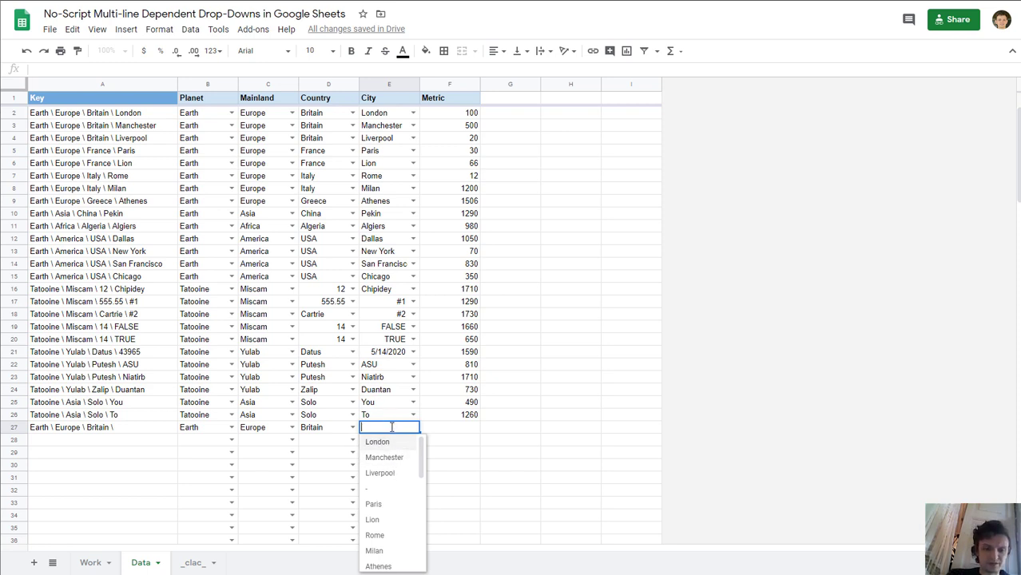
left_click(361, 439)
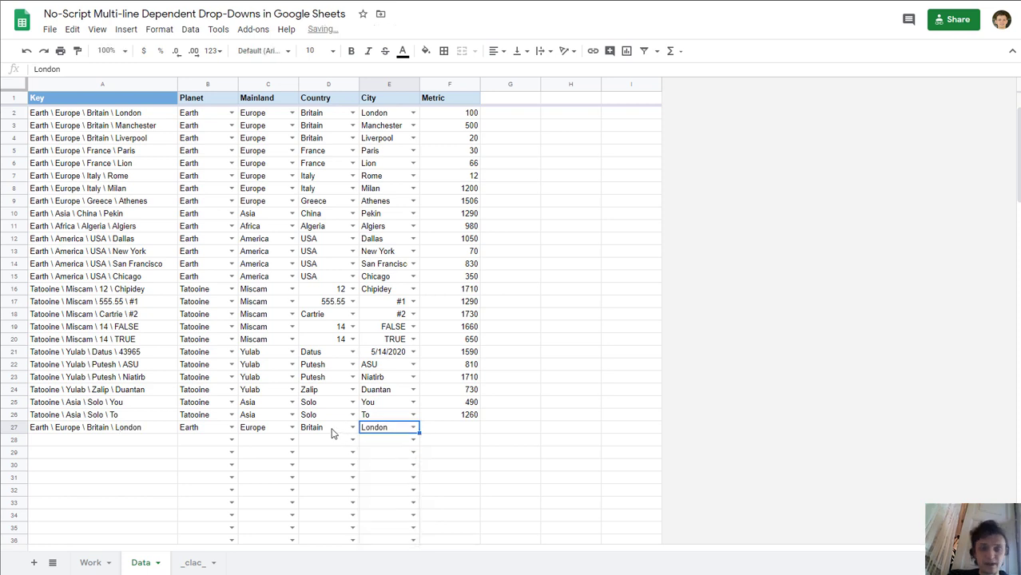
left_click(334, 429)
left_click(389, 431, "shift")
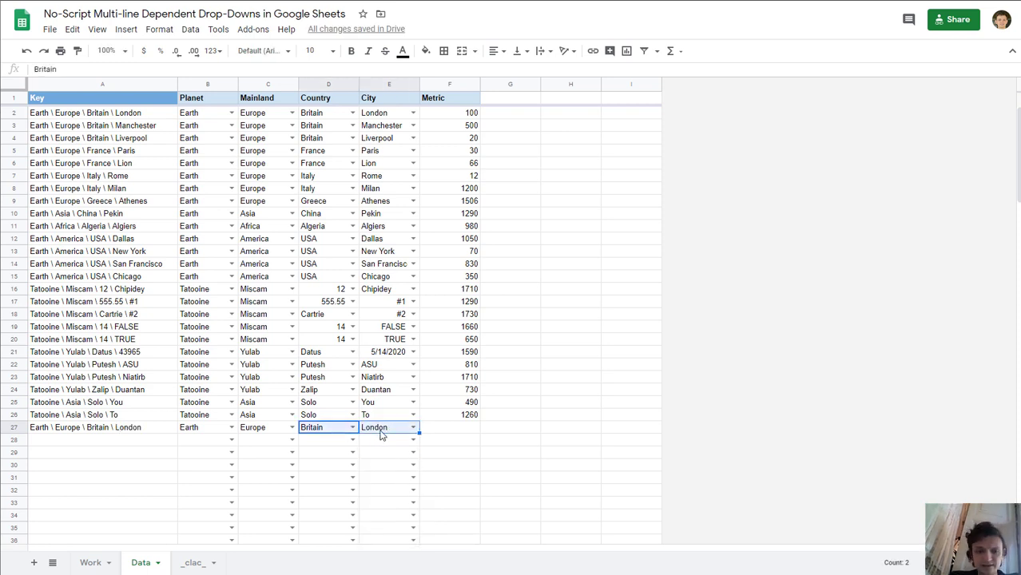
Step: Clear row 27's Country and City and type Ukraine and Odessa instead
key("Delete")
left_click(343, 430)
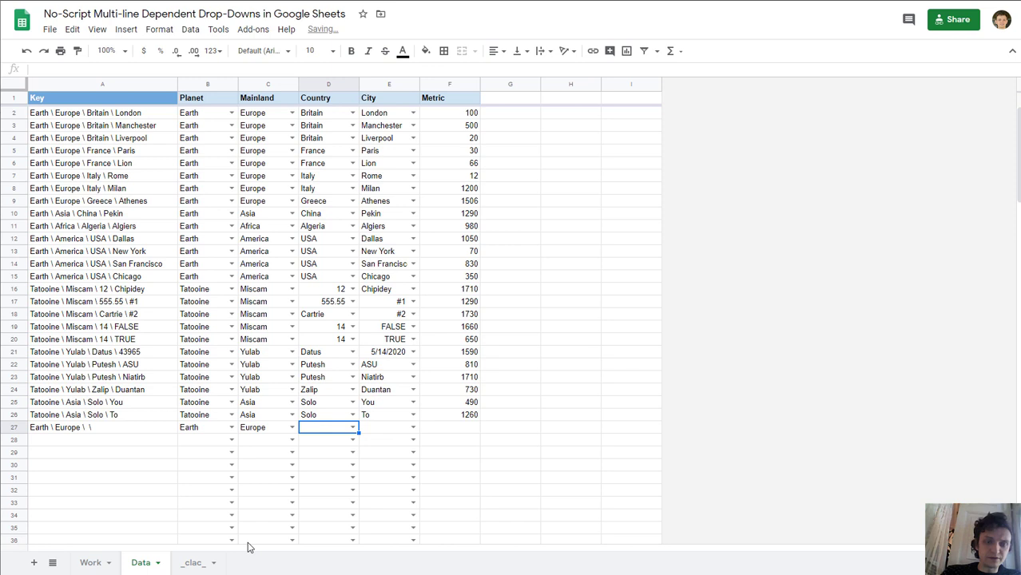
type("Ukraine")
key("Return")
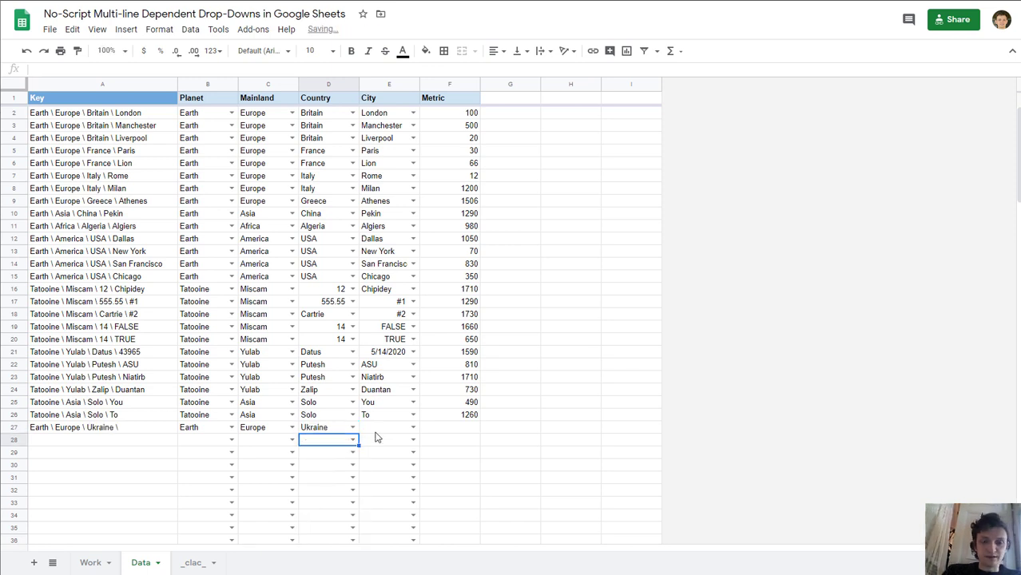
left_click(380, 431)
left_click(413, 427)
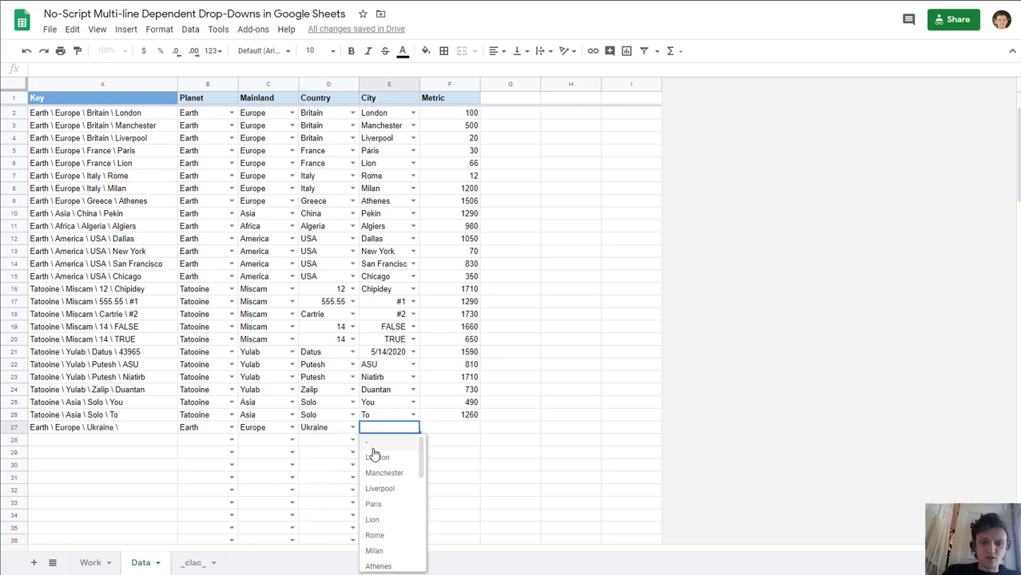
left_click(335, 429)
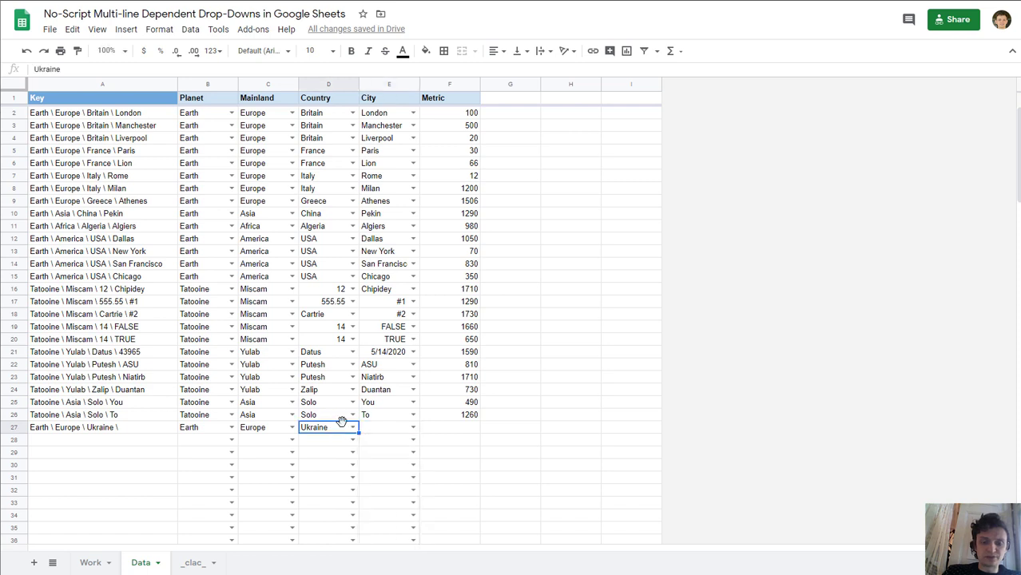
left_click(391, 432)
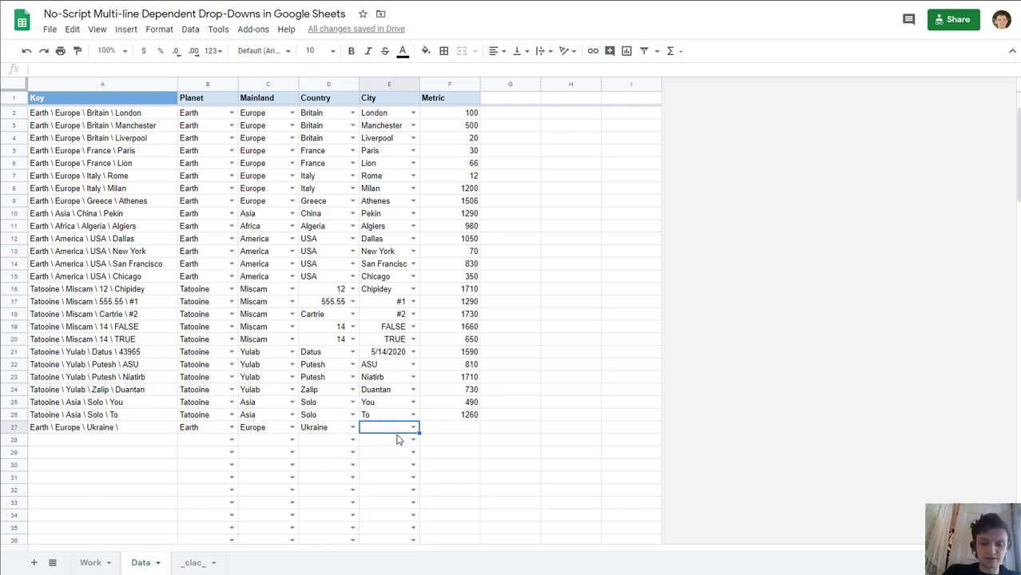
type("Odessa")
key("Return")
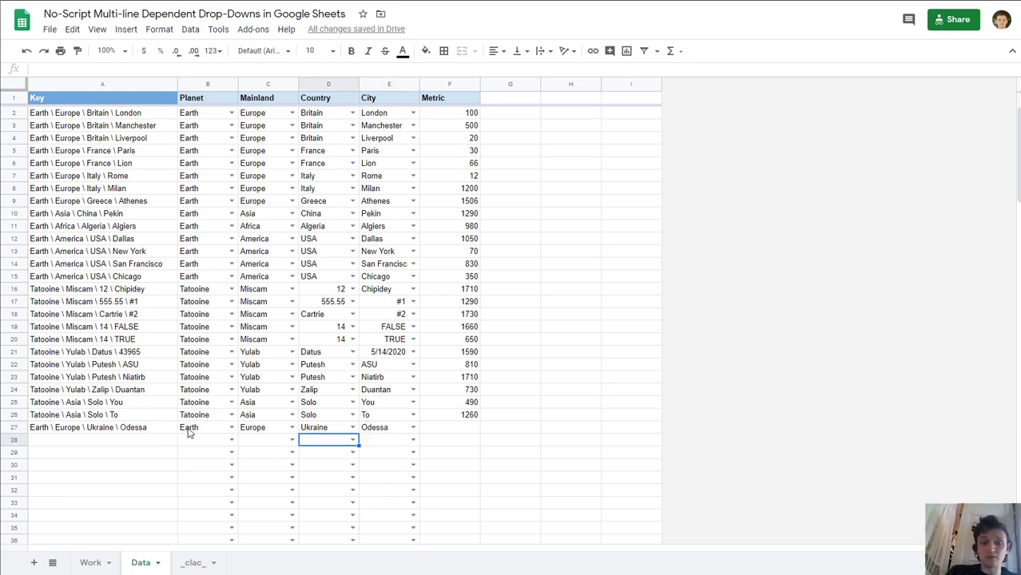
Step: Fill row 28 as Earth, Europe, Ukraine with Lviv typed as the City
left_click_drag(190, 432, 372, 431)
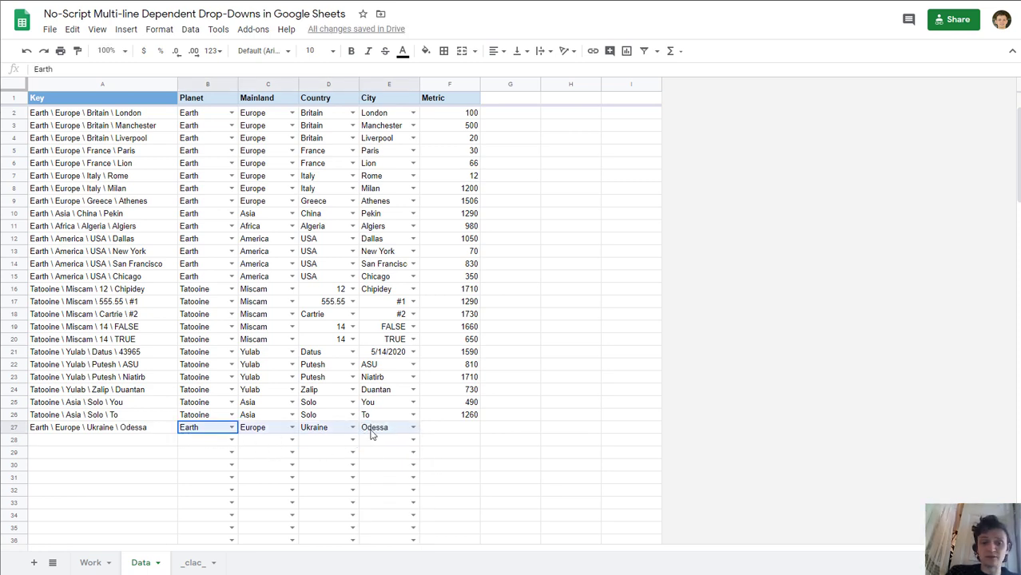
left_click(231, 440)
left_click(212, 454)
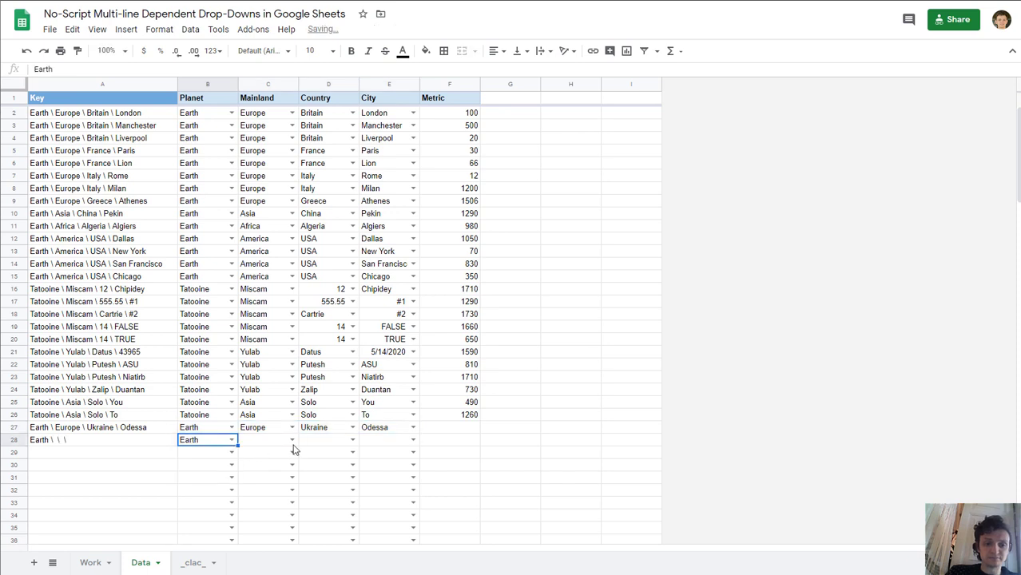
left_click(352, 440)
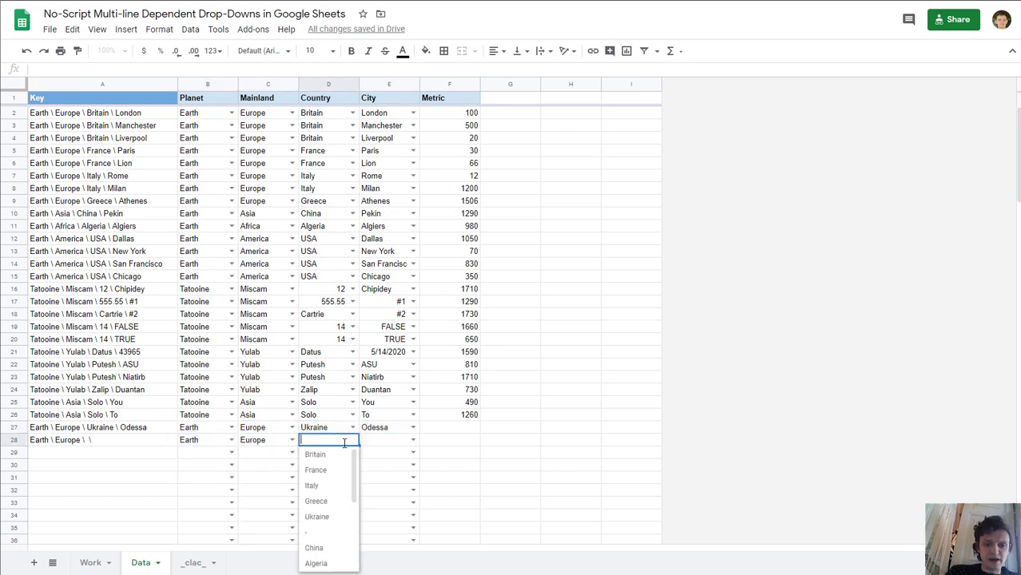
left_click(319, 518)
left_click(381, 446)
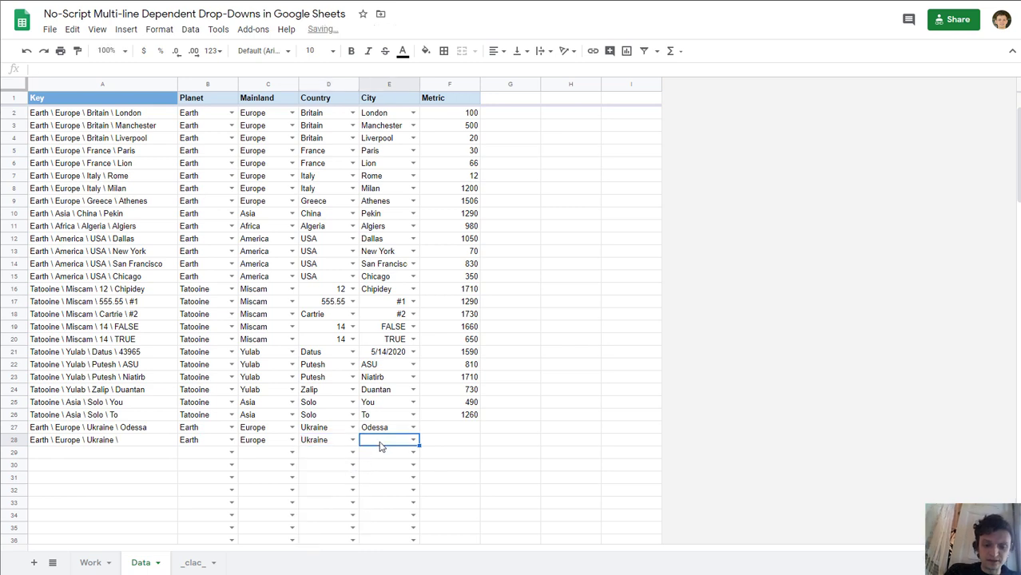
type("Lviv")
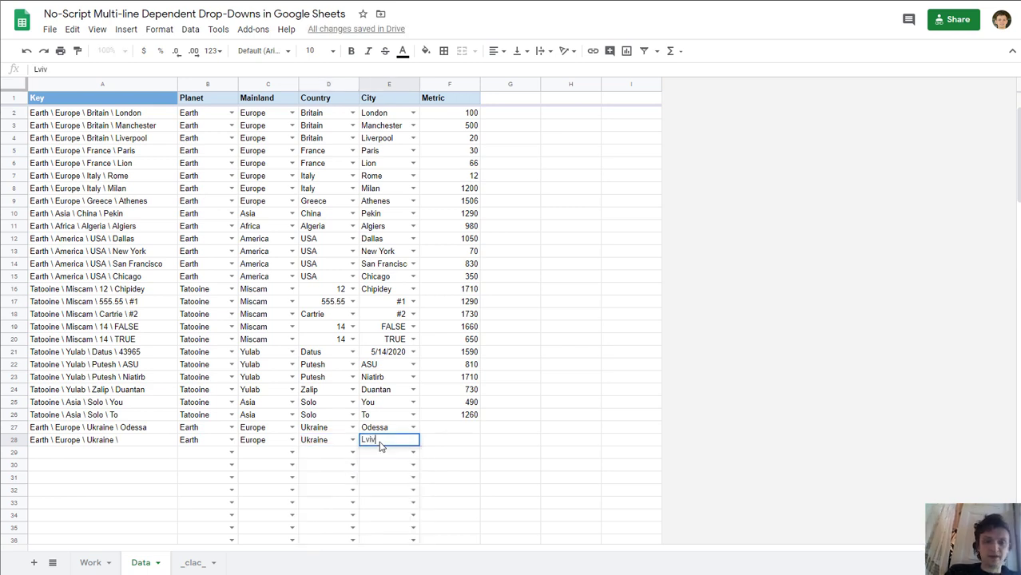
key("Tab")
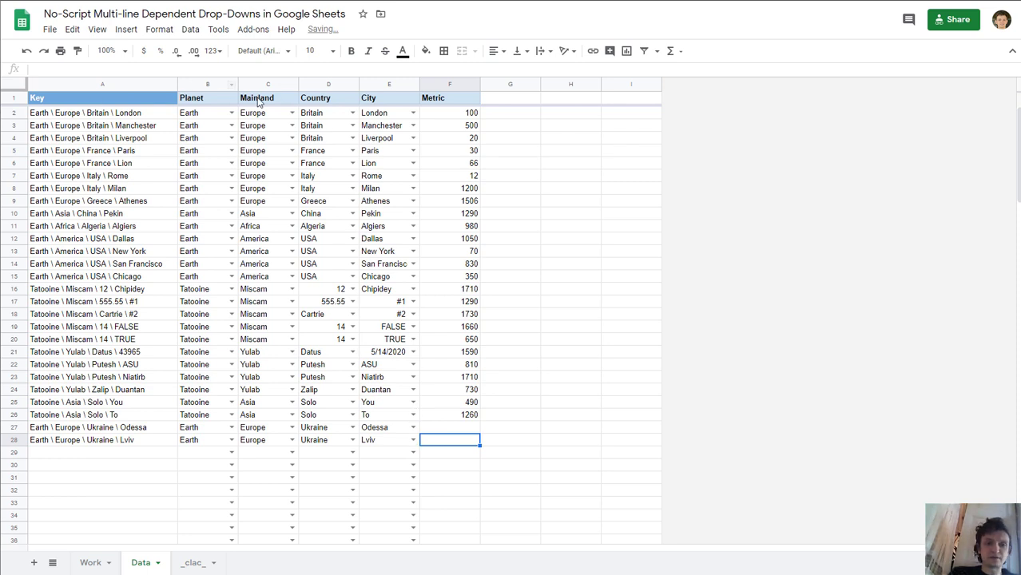
Step: Check a few key formulas, then hide the Key column A with Ctrl+Alt+0
left_click_drag(208, 102, 403, 446)
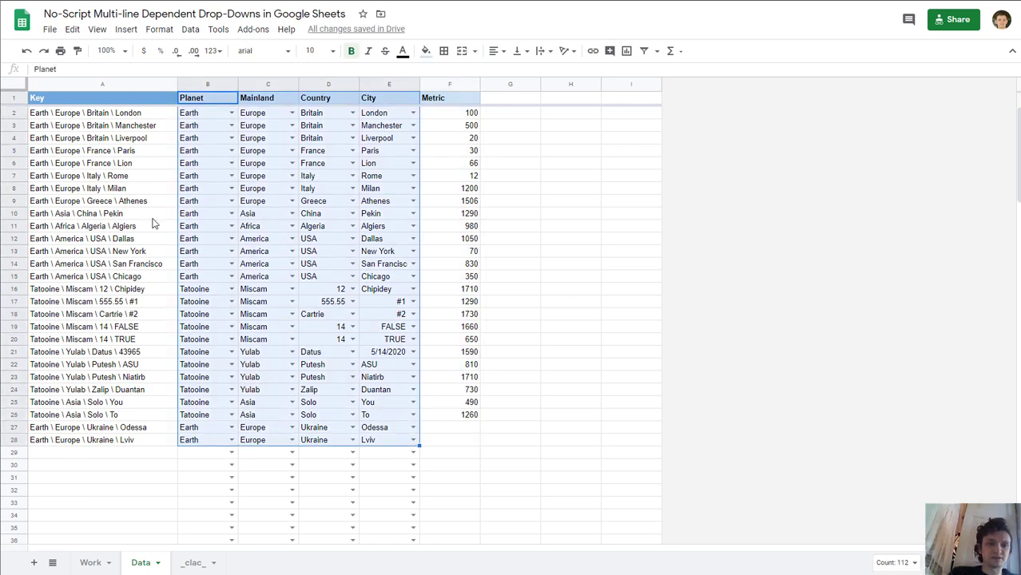
left_click(116, 83)
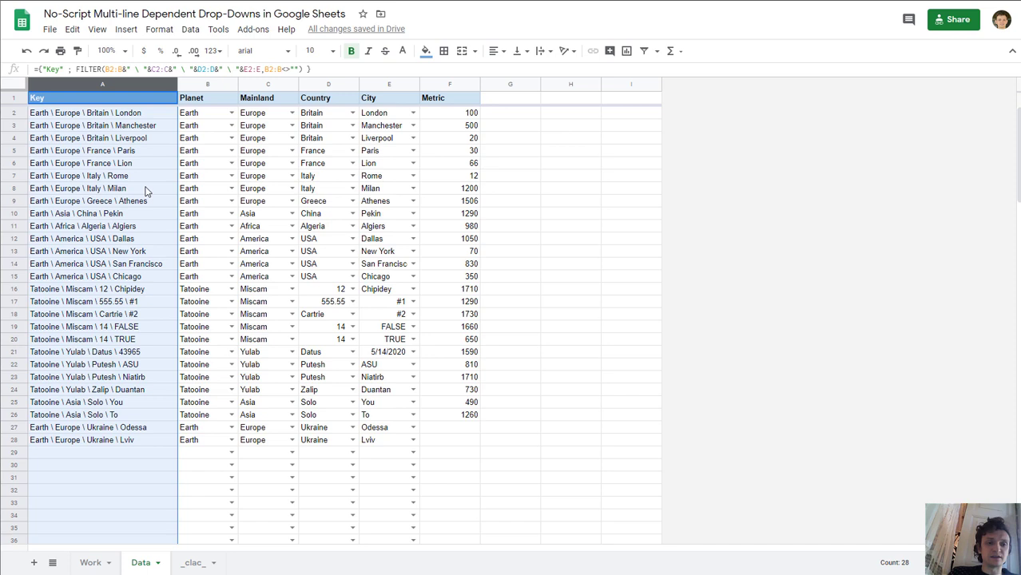
left_click(101, 190)
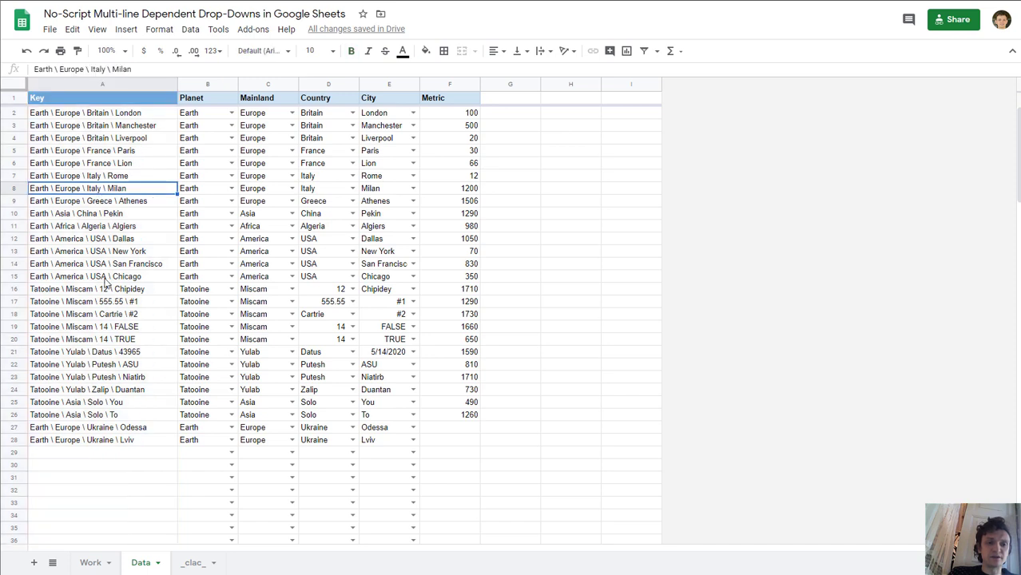
left_click(103, 277)
left_click(102, 354)
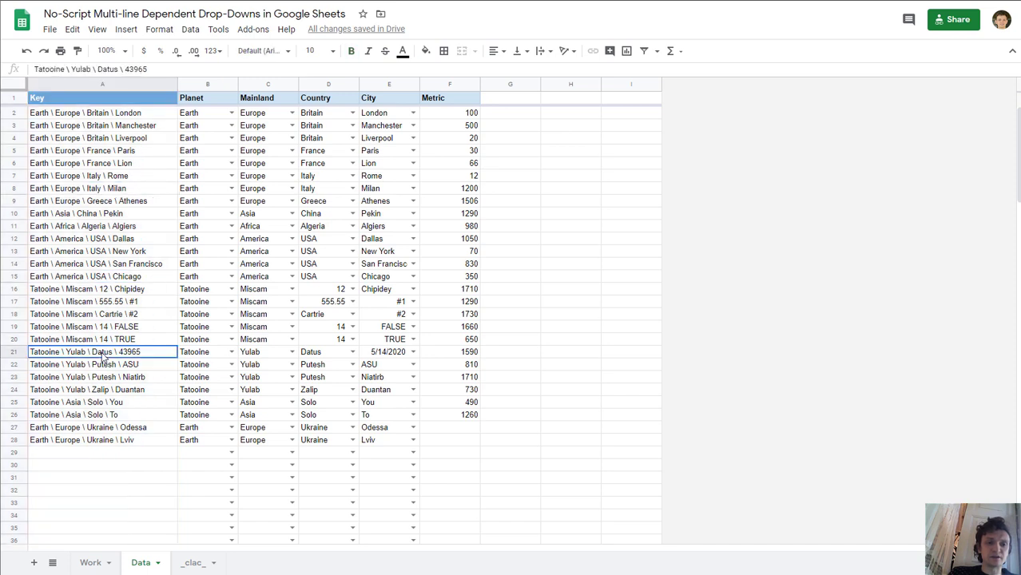
left_click(131, 83)
key("ctrl+alt+0")
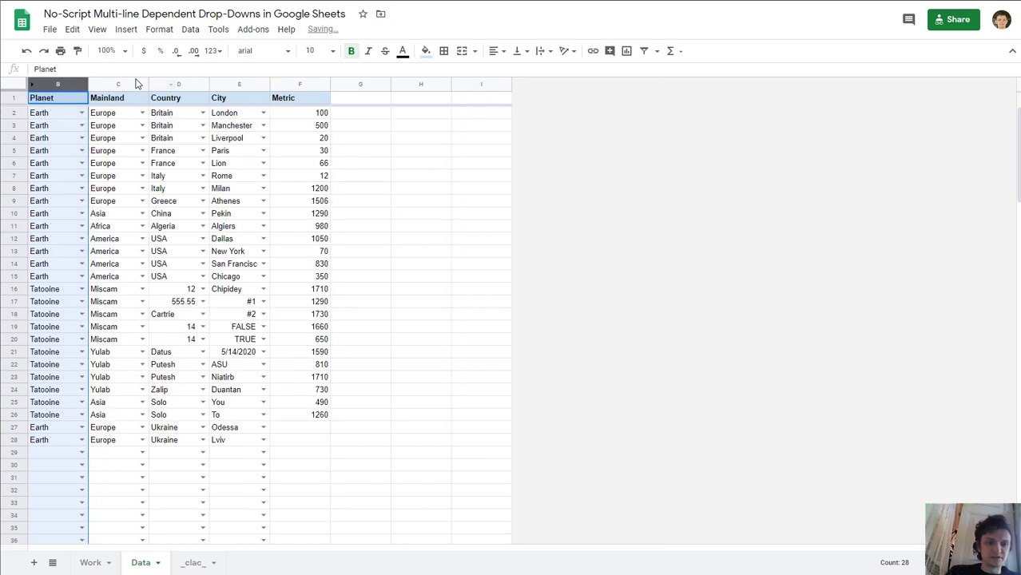
Step: Review the remaining Planet, Mainland, Country and City columns and their values
left_click(95, 390)
key("Right")
key("Right")
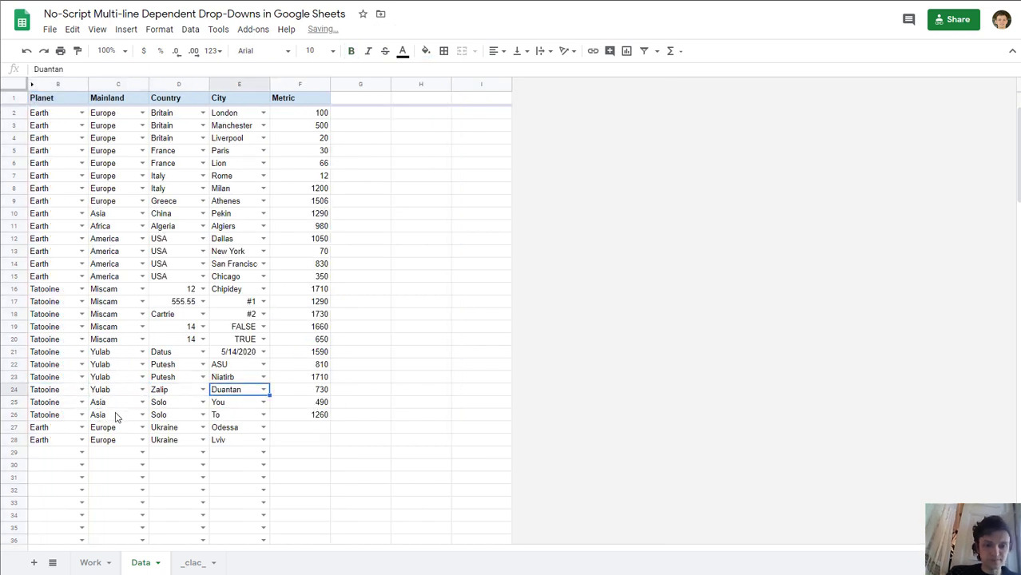
left_click(62, 86)
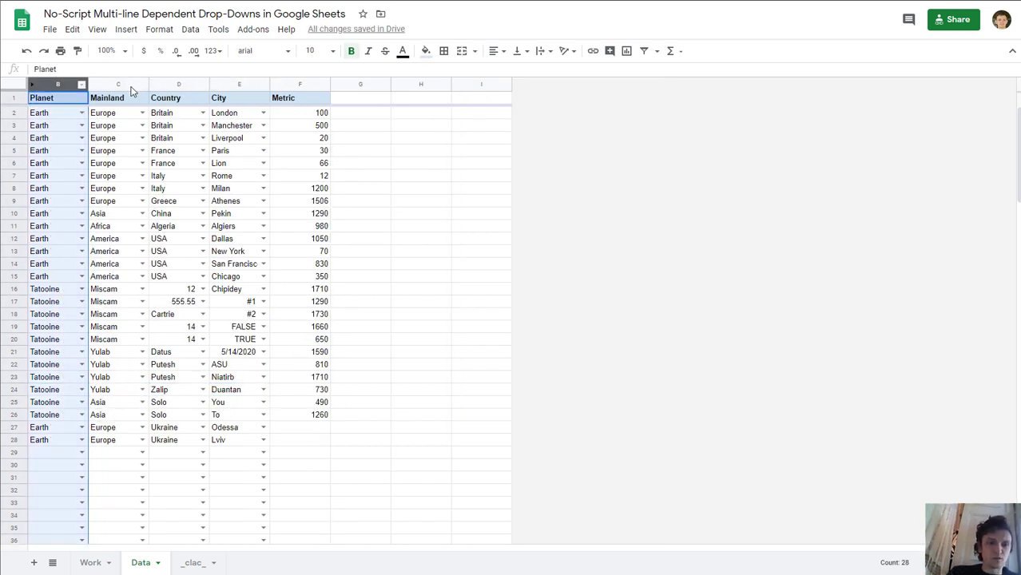
left_click(128, 84)
left_click(179, 84)
left_click(239, 84)
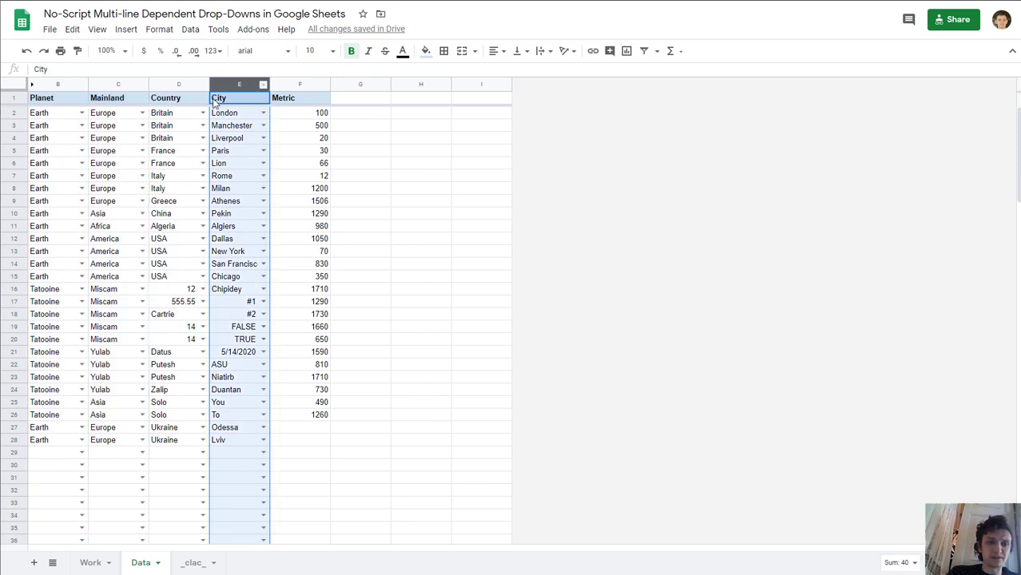
left_click(117, 128)
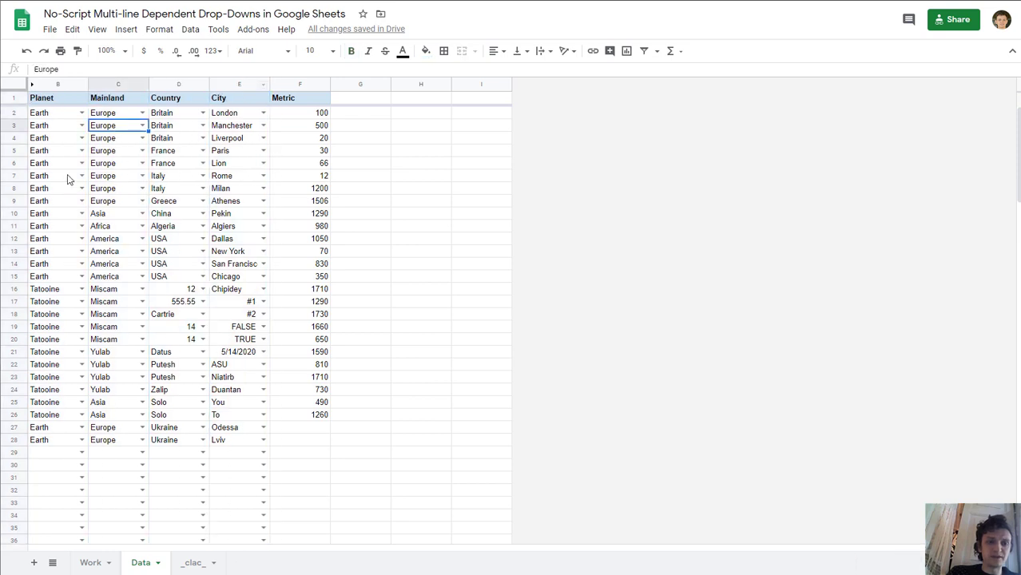
Step: Unhide the Key column and check the keys for Paris, Athenes and London
left_click(34, 88)
left_click(95, 152)
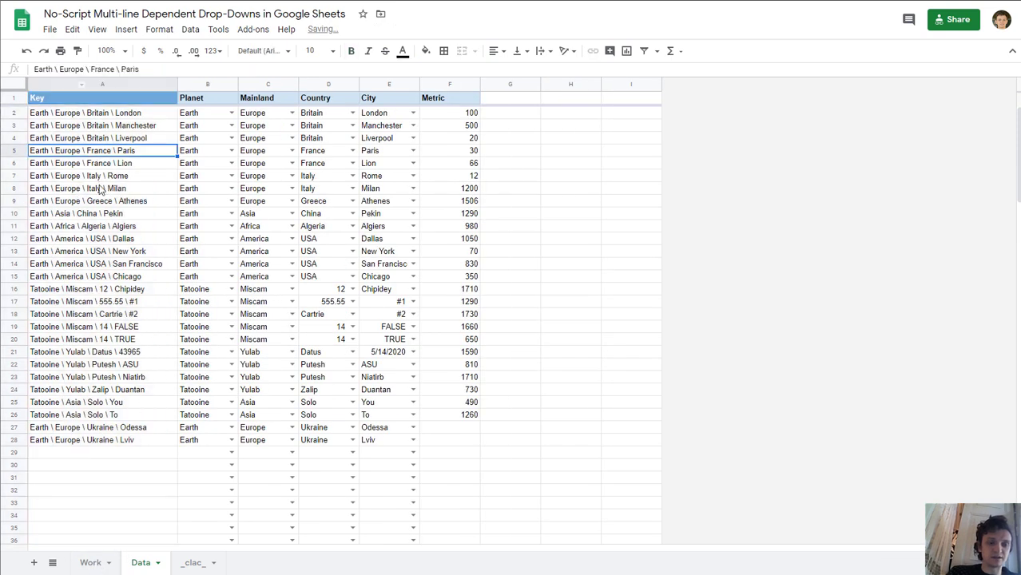
left_click(107, 302, "shift")
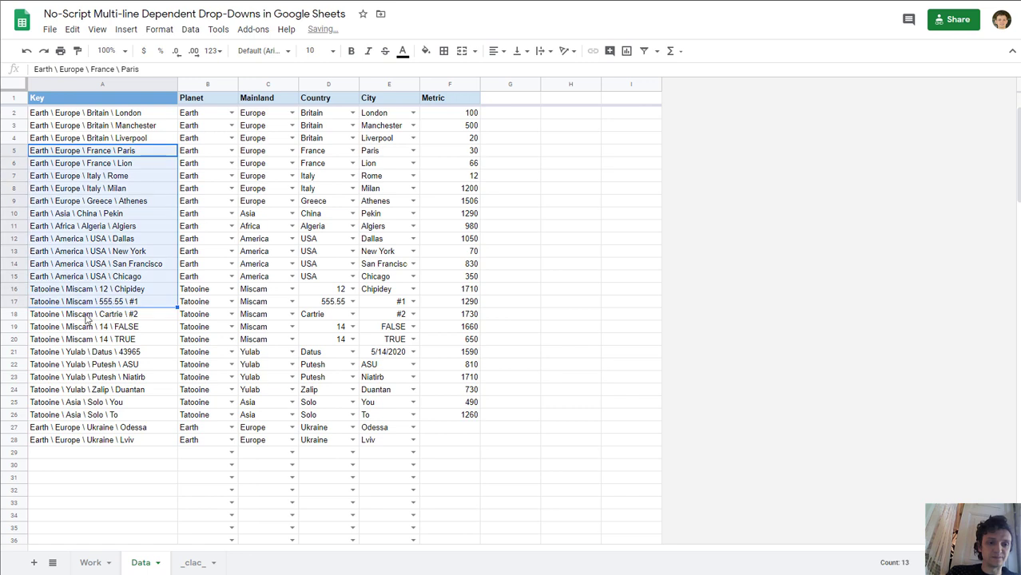
left_click(131, 205)
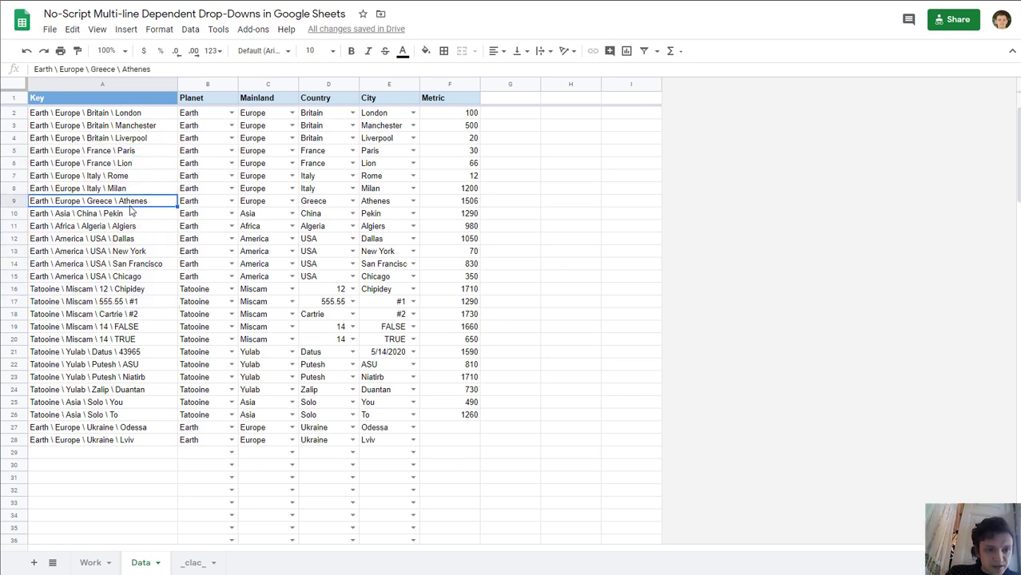
left_click(75, 115)
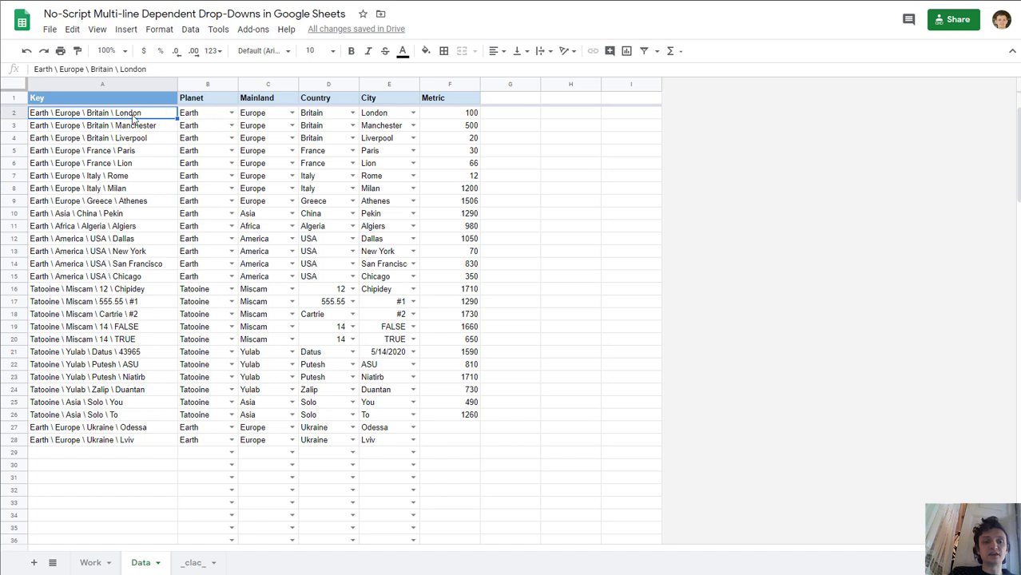
left_click_drag(206, 118, 381, 117)
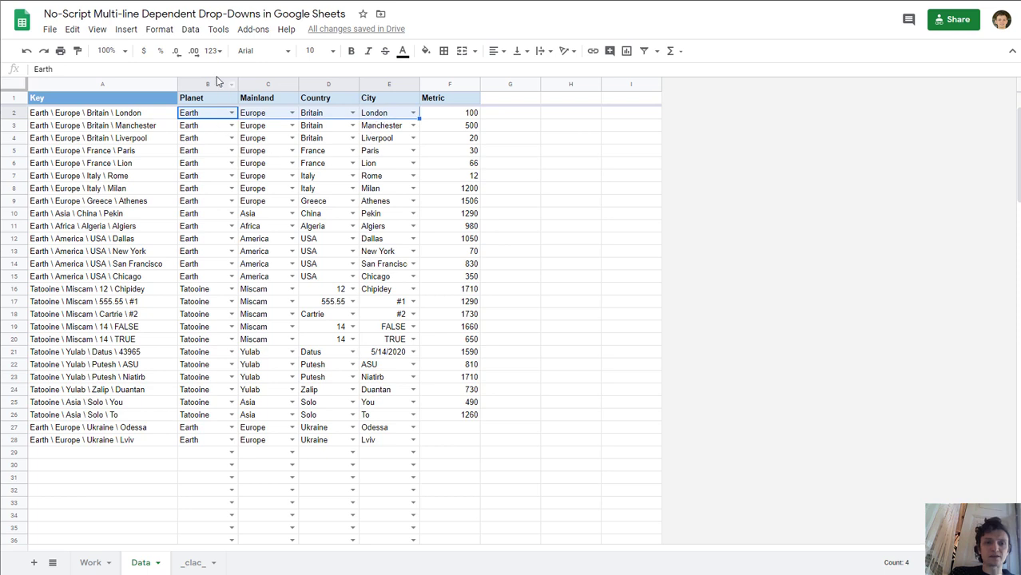
Step: Enter Metric 500 for Odessa in F27 and 3000 for Lviv in F28
left_click(466, 432)
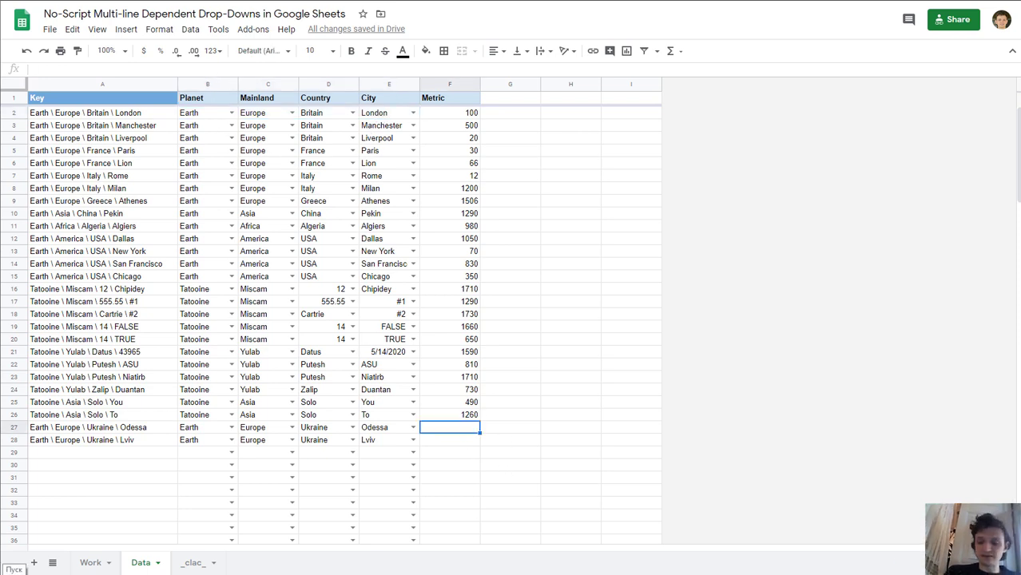
type("500")
key("Return")
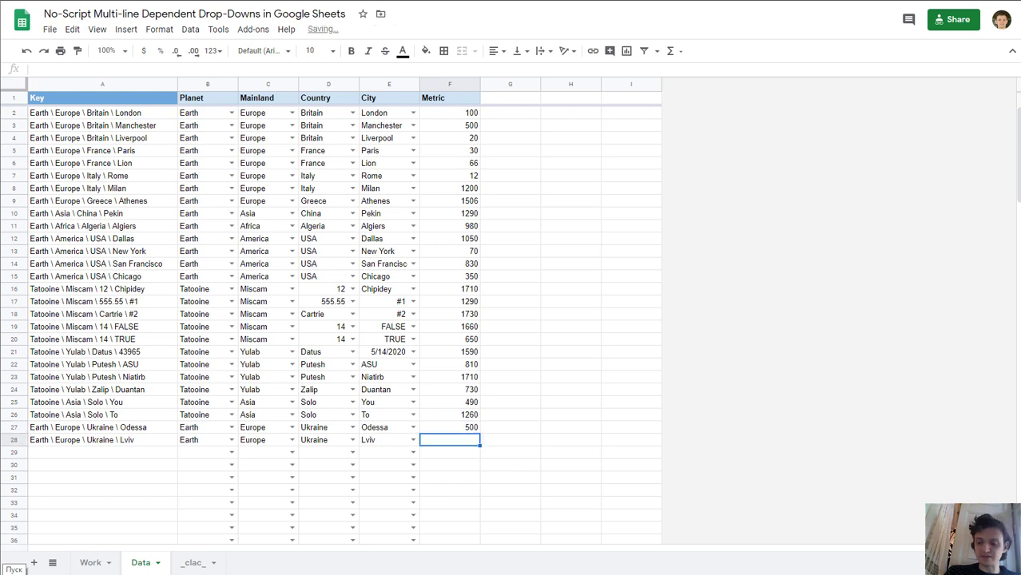
type("3000")
key("Return")
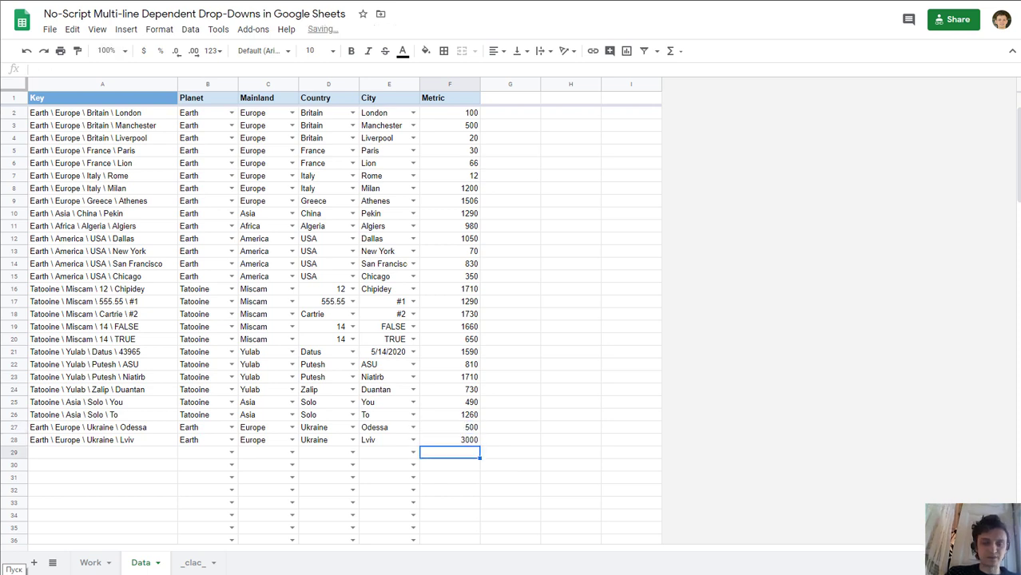
left_click(447, 84)
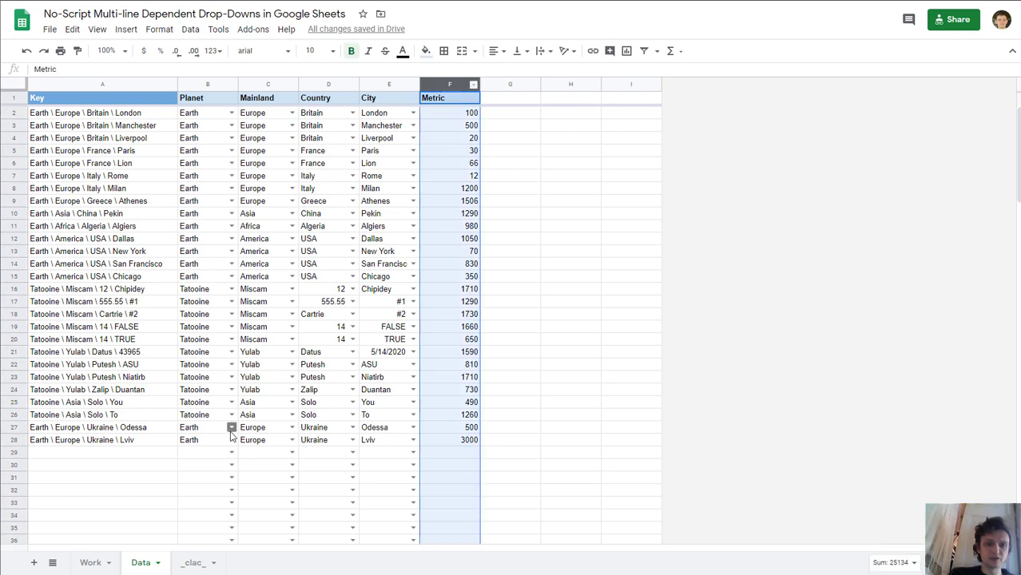
Step: On the Work sheet, add the Odessa key in A7 by typing 'Od' and picking the suggestion
left_click(90, 563)
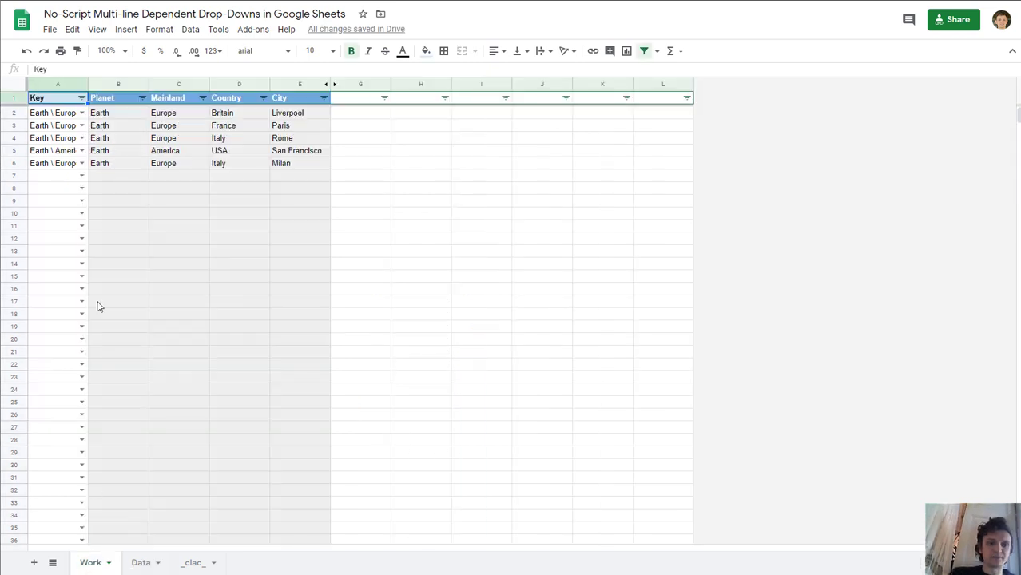
left_click(48, 116)
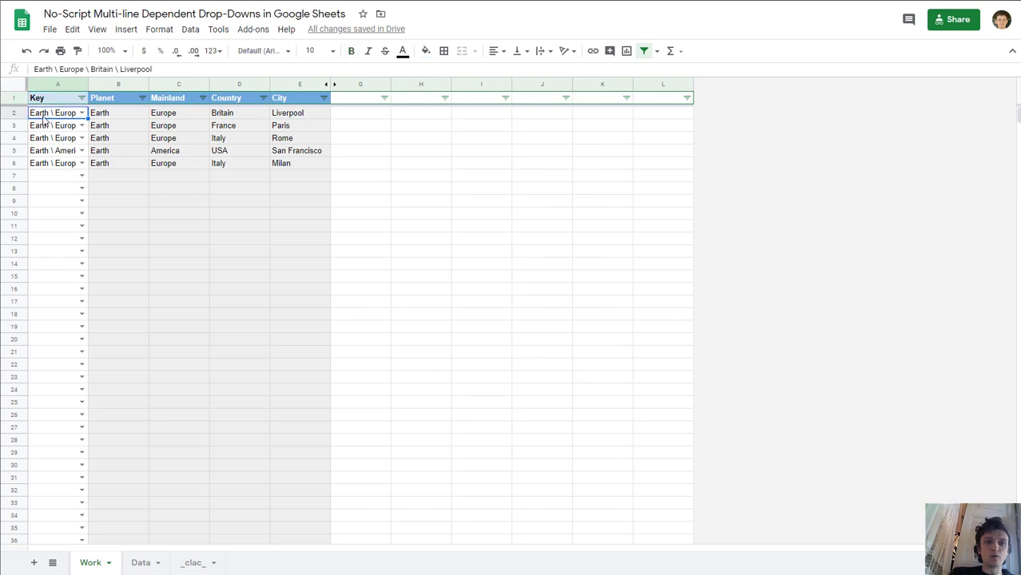
left_click(58, 167)
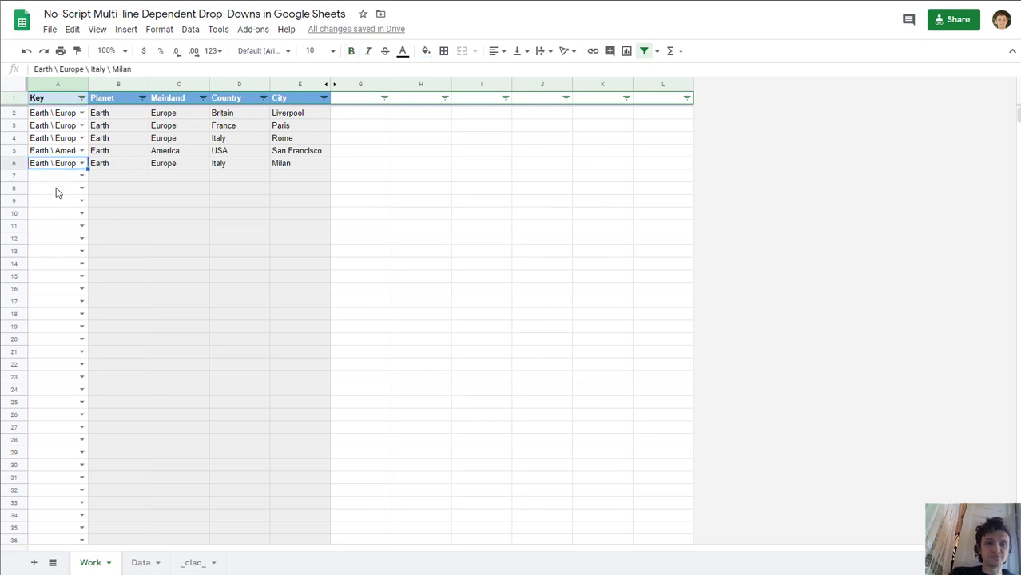
left_click(69, 179)
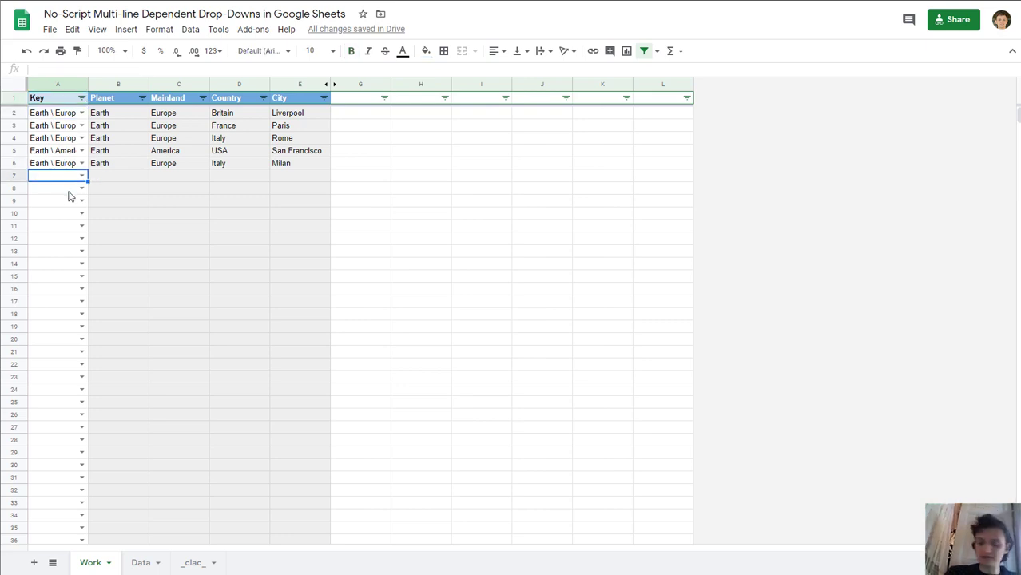
type("Od")
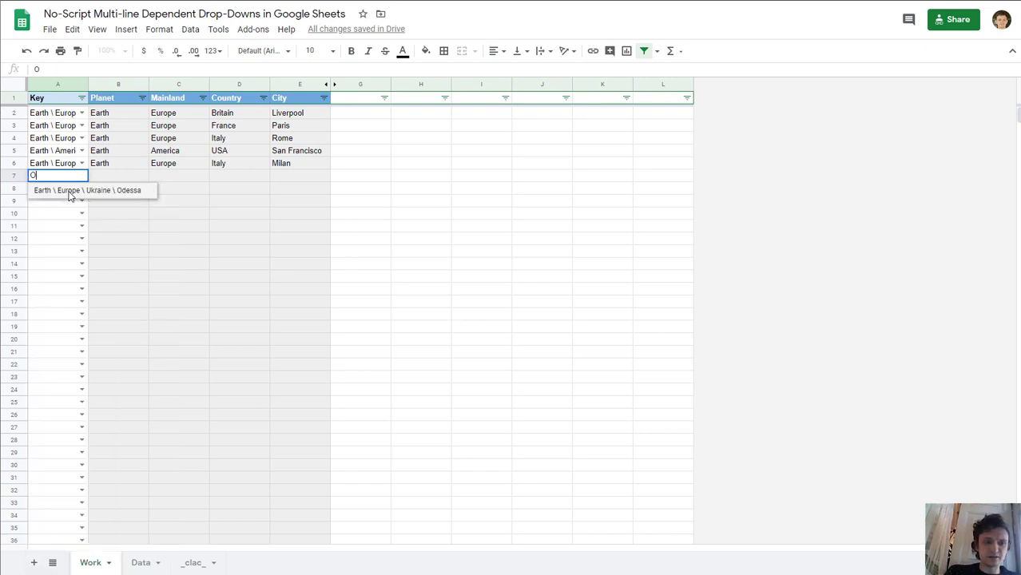
left_click(80, 191)
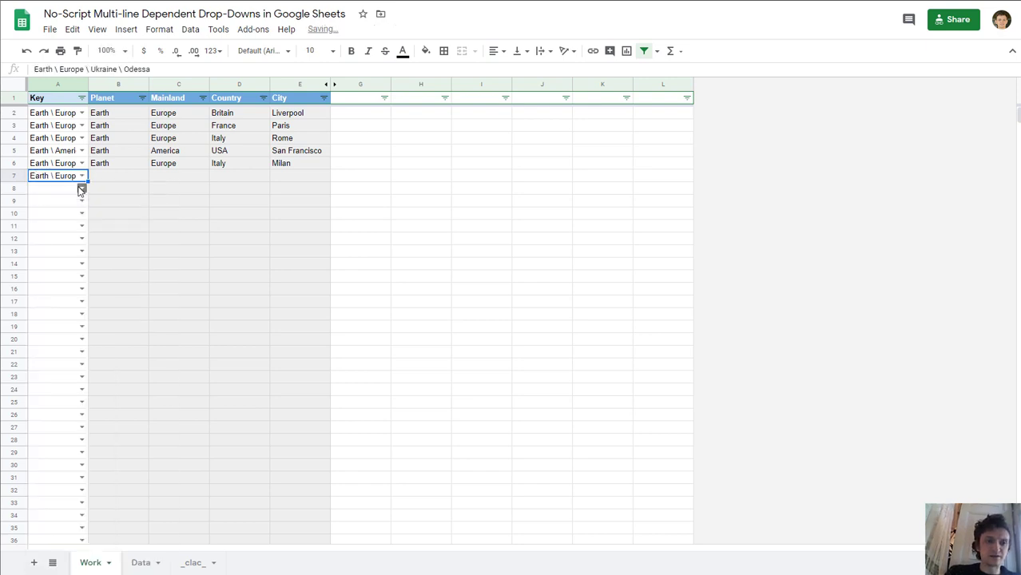
Step: Inspect row 7's auto-filled location cells and its Planet formula without changing it
left_click(114, 177)
key("Right")
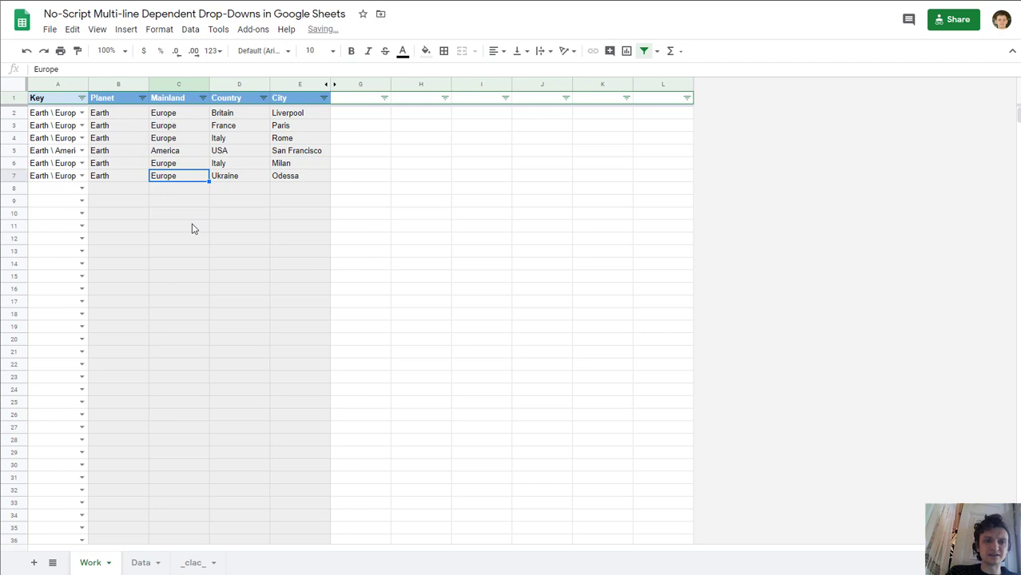
key("Right")
key("Right")
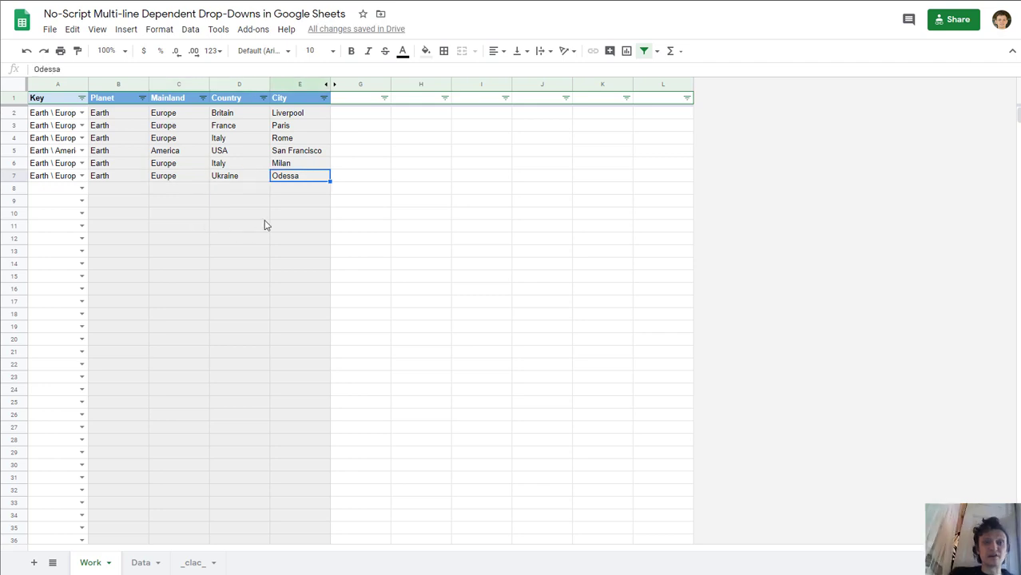
left_click(127, 178)
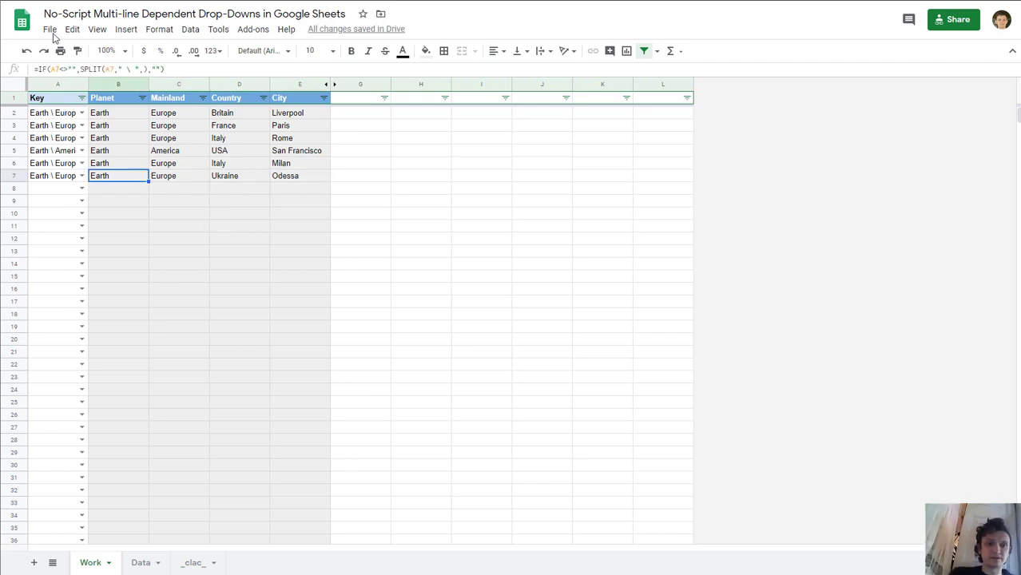
left_click(183, 69)
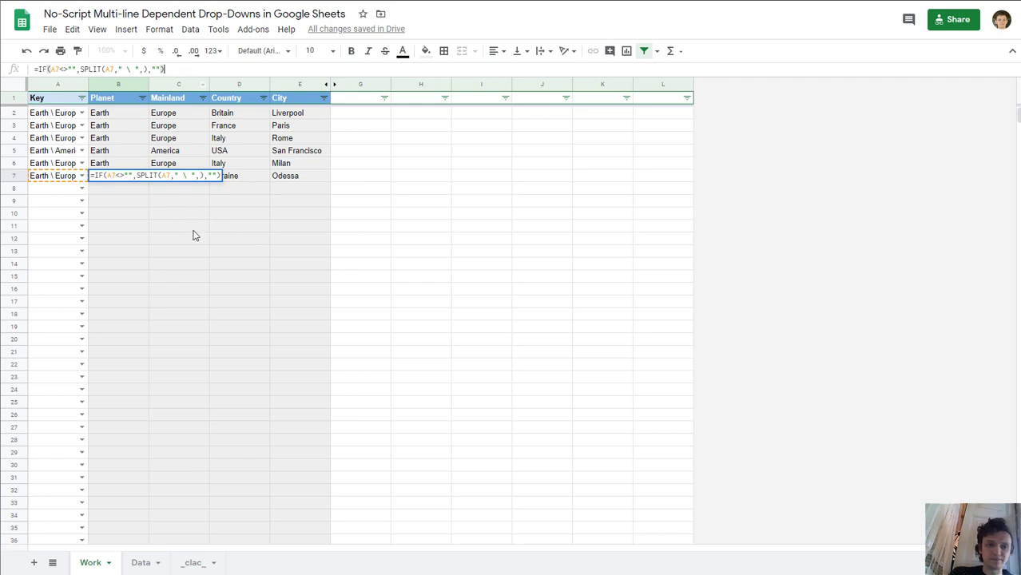
key("Escape")
key("Right")
key("Right")
key("Right")
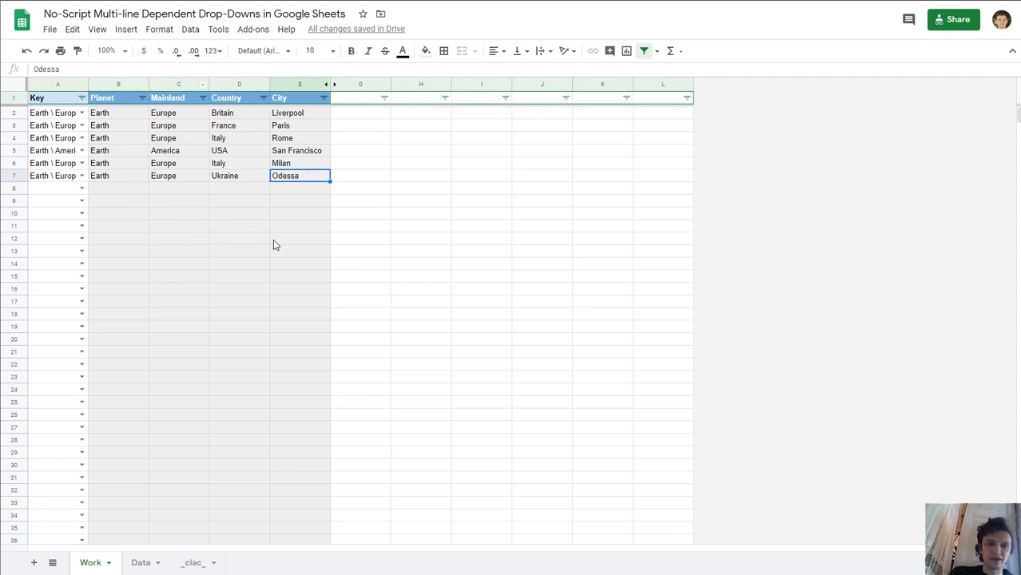
Step: Unhide the Metric column and check Odessa's lookup result of 500
left_click(333, 85)
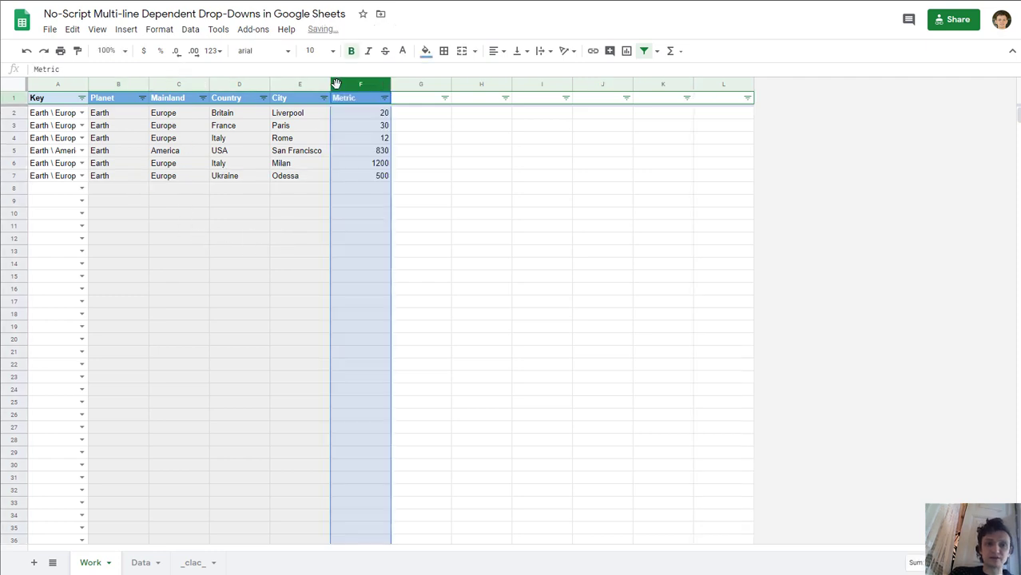
left_click(367, 179)
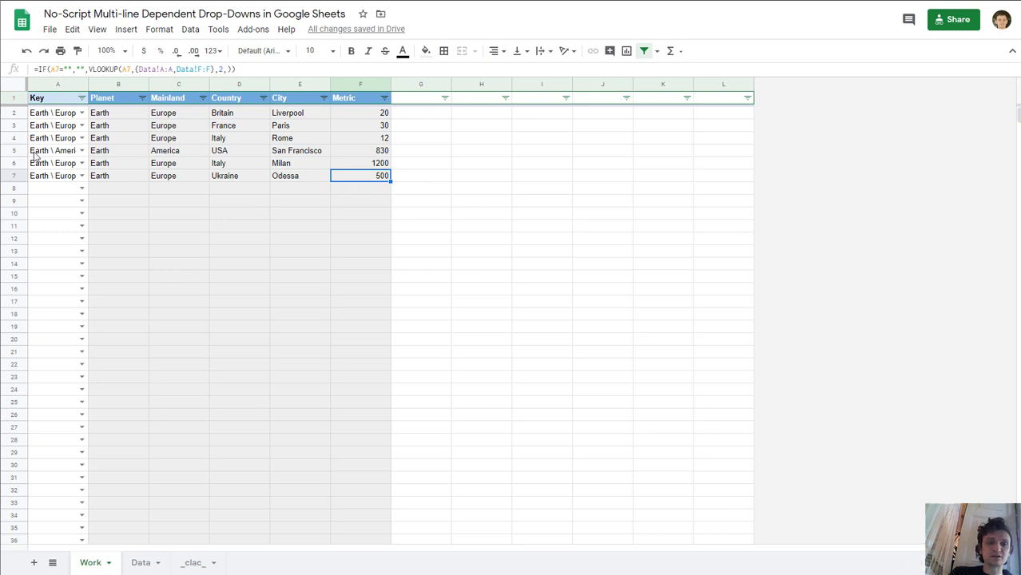
left_click(48, 177)
Step: Change Odessa's Metric in Data!F27 to 501 and verify Work!F7 now shows 501
left_click(142, 563)
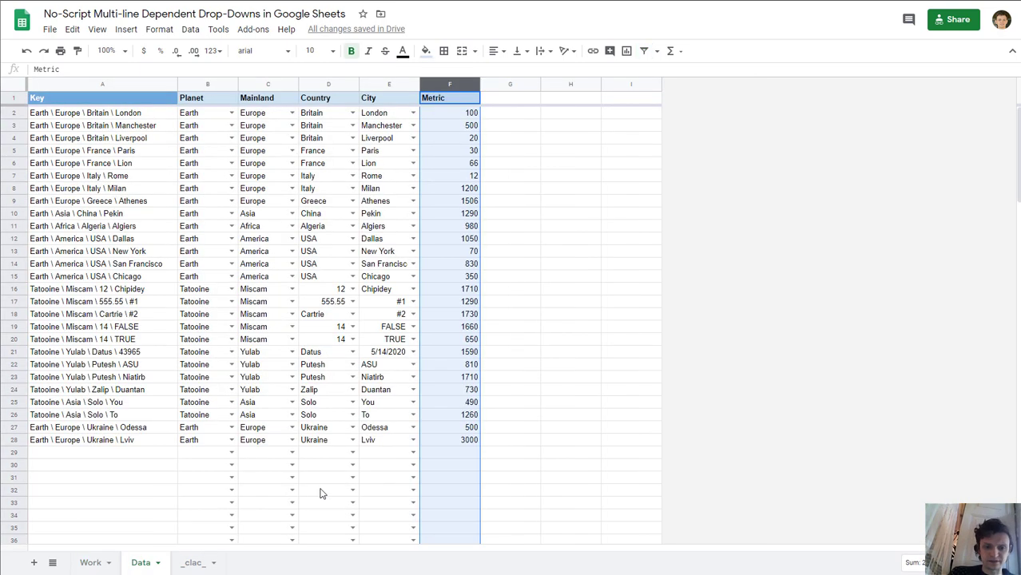
left_click(469, 431)
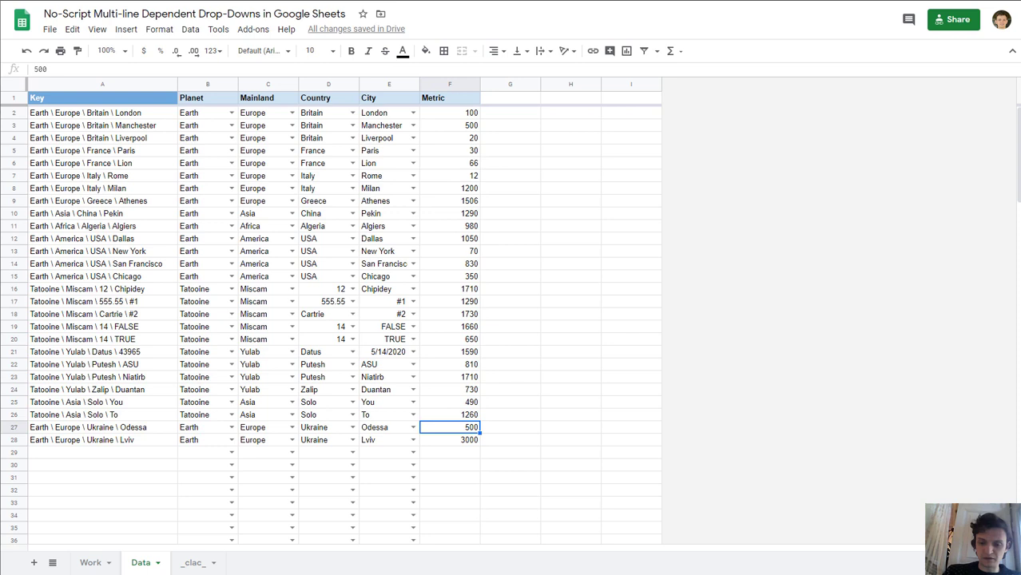
type("501")
key("Tab")
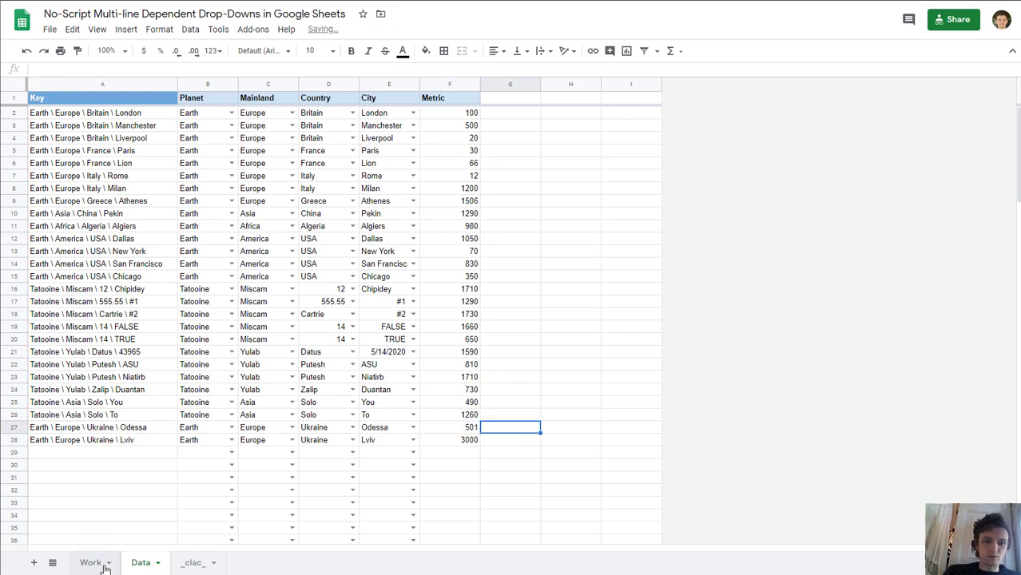
left_click(101, 567)
left_click(379, 177)
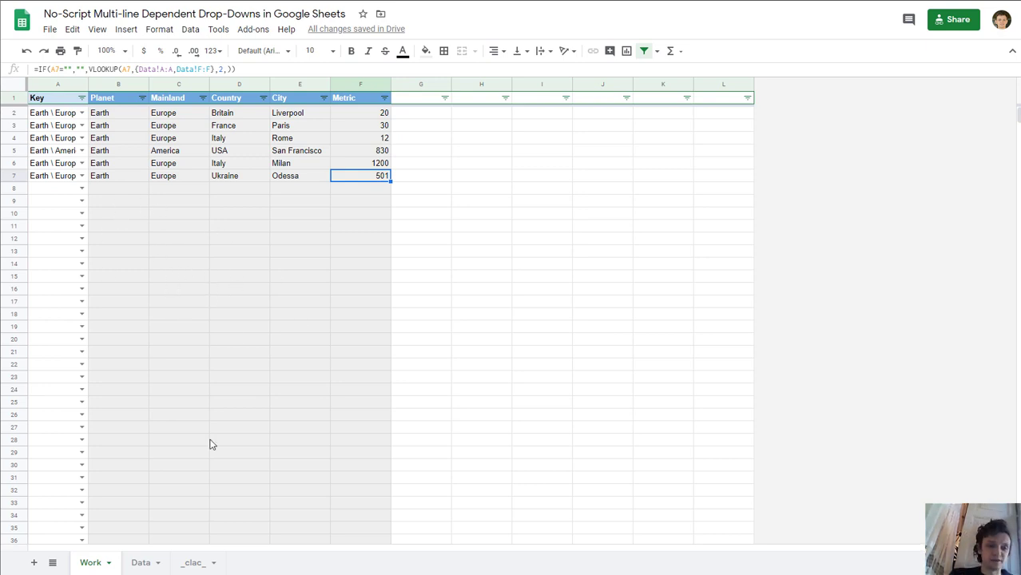
Step: On the Data sheet, enter Tatooine as the Planet in new row 29
left_click(141, 563)
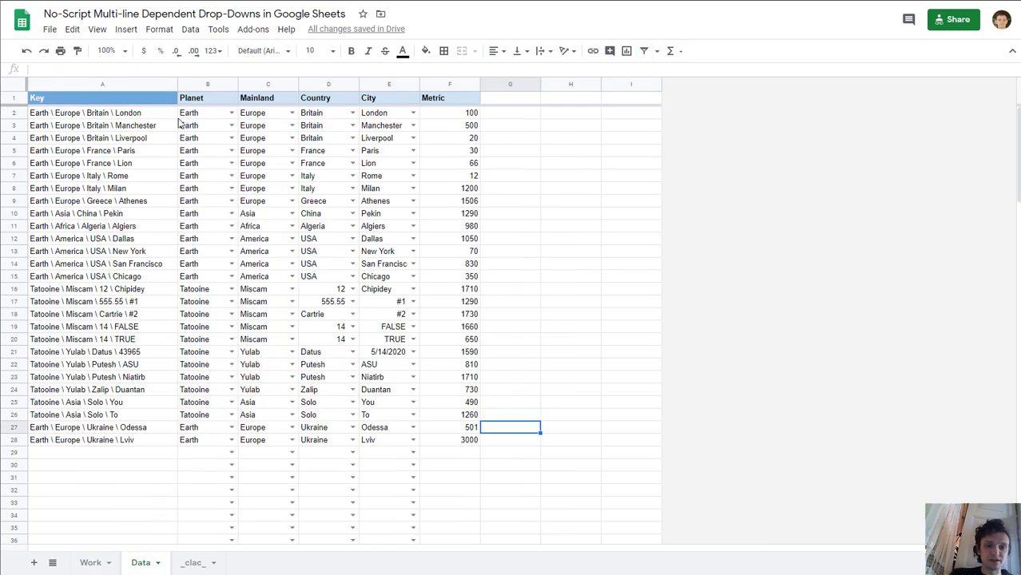
left_click(207, 85)
left_click(269, 84)
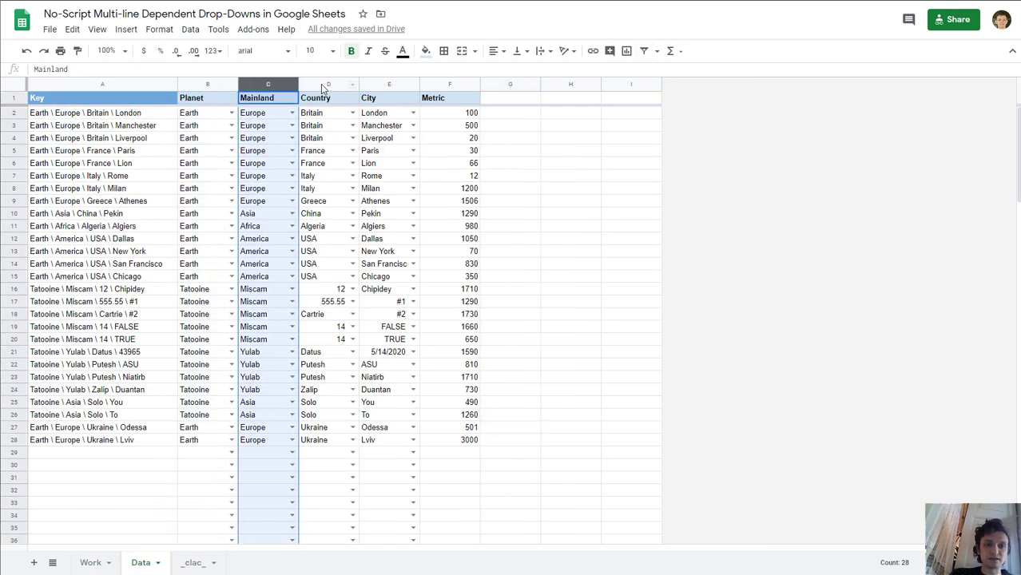
left_click(327, 84)
left_click(391, 83)
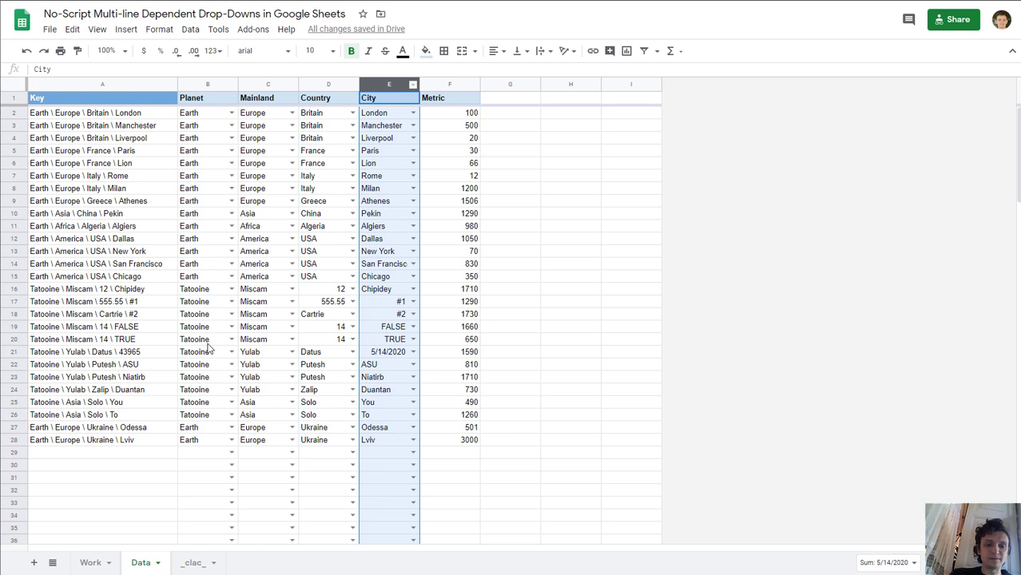
scroll(203, 376, "down", 1)
left_click(196, 428)
type("Tatooine")
key("Tab")
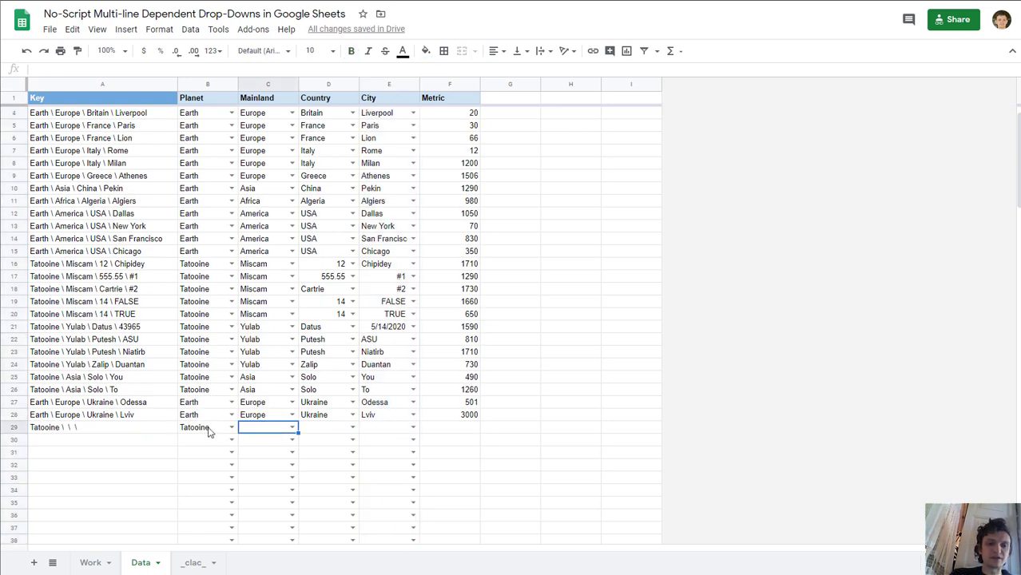
Step: View the Mainland options offered for Tatooine in C29 without choosing one, then return to Work
left_click(292, 427)
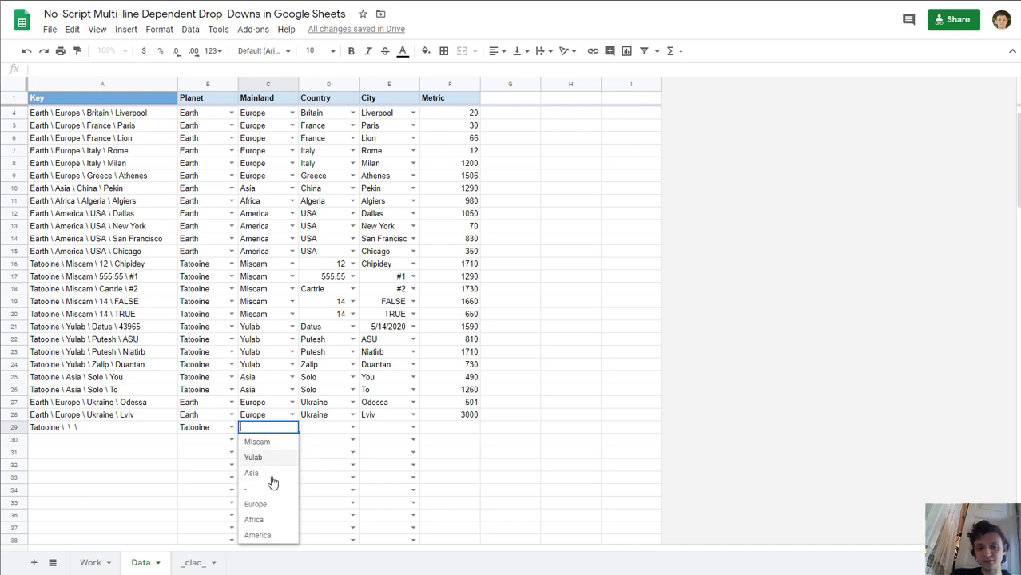
left_click(317, 431)
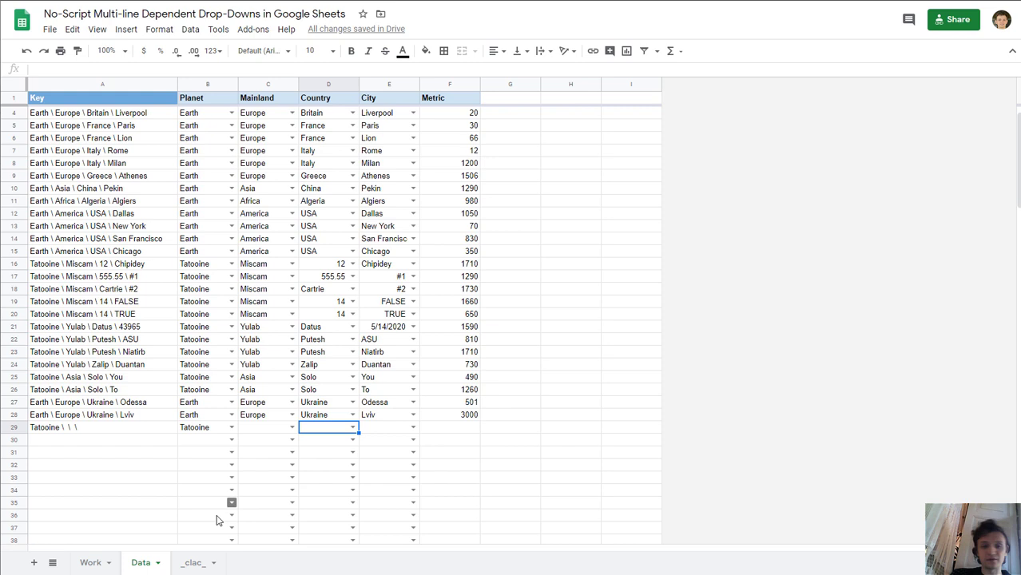
left_click(93, 562)
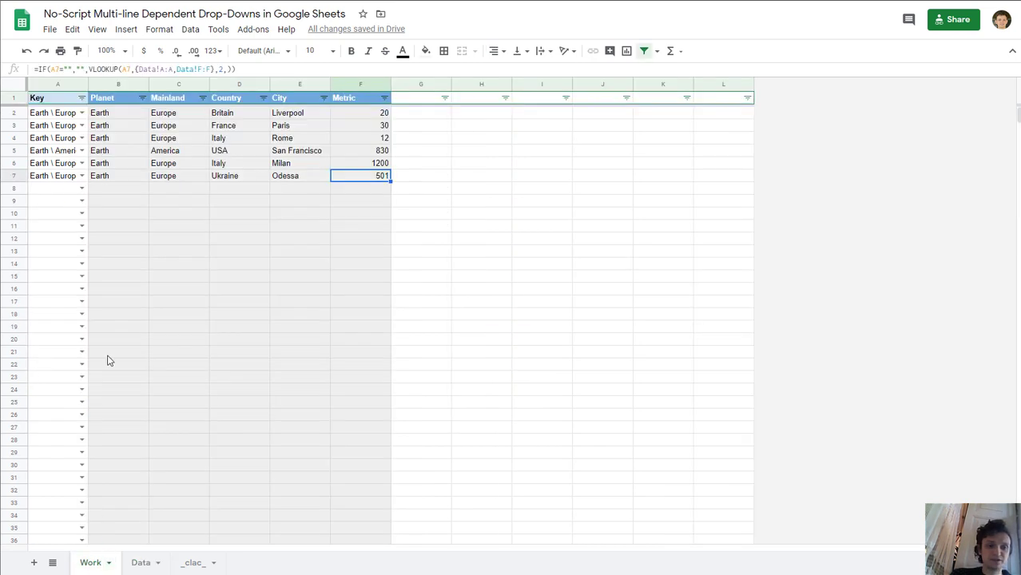
Step: Review the A8 key list, the Planet–City columns and the F7 Metric lookup on Work
left_click(60, 181)
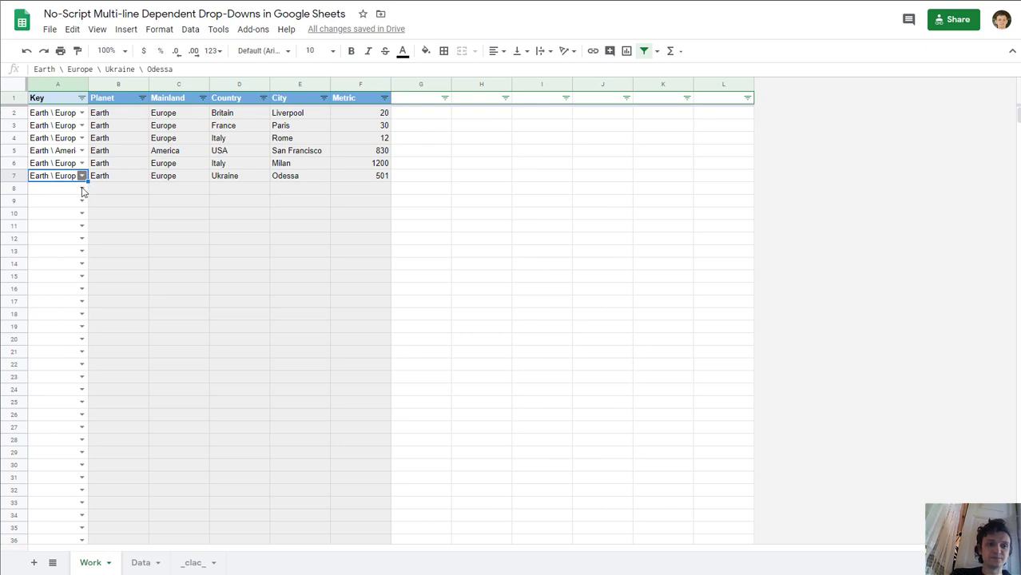
left_click(81, 190)
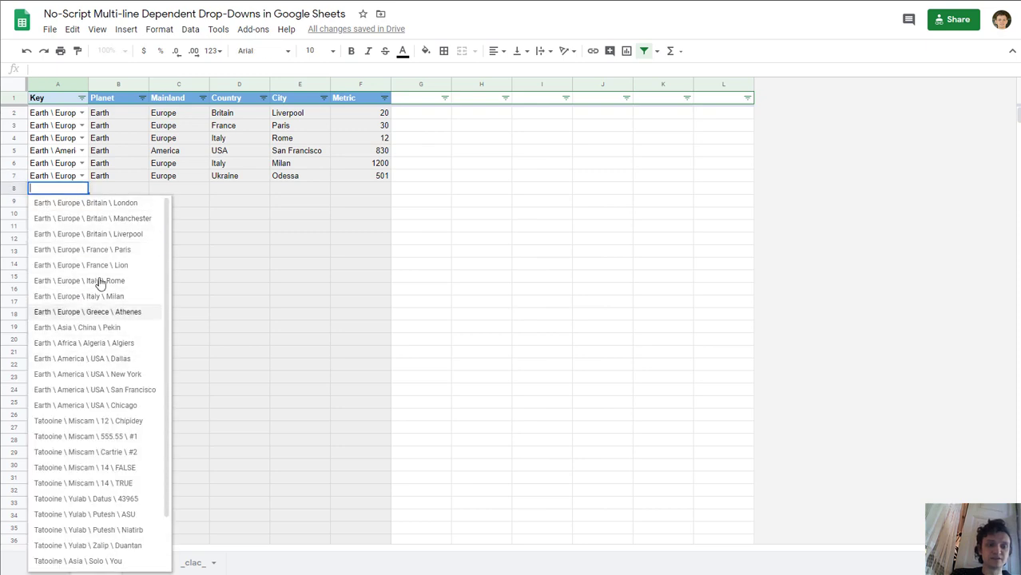
left_click(220, 201)
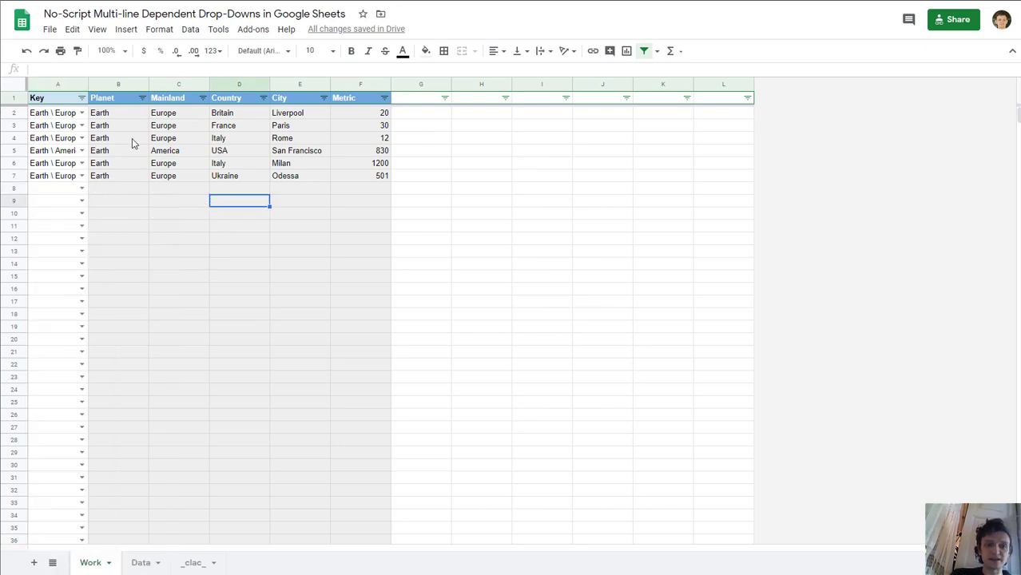
left_click(132, 84)
left_click(203, 83)
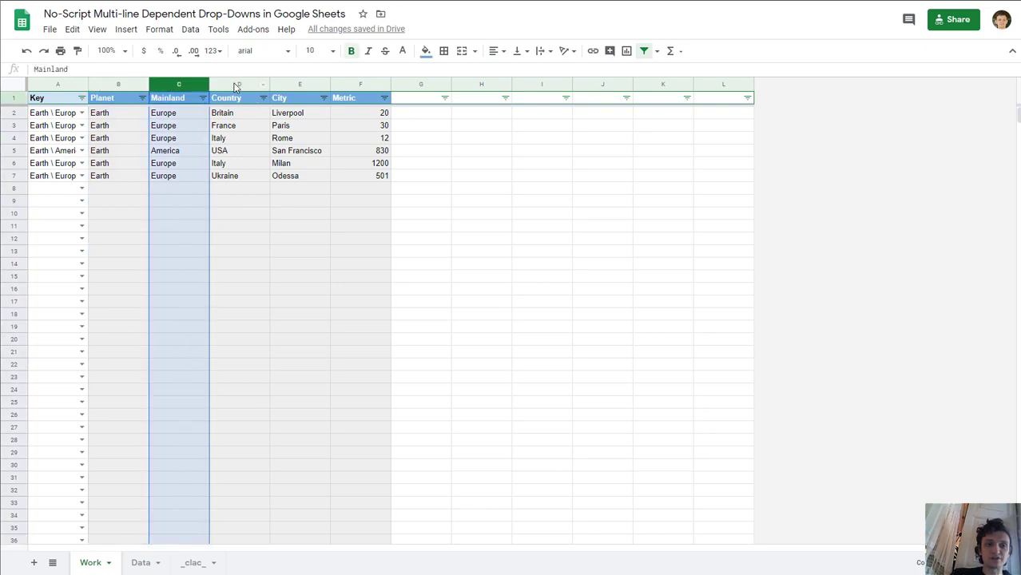
left_click(238, 84)
left_click(292, 84)
key("Return")
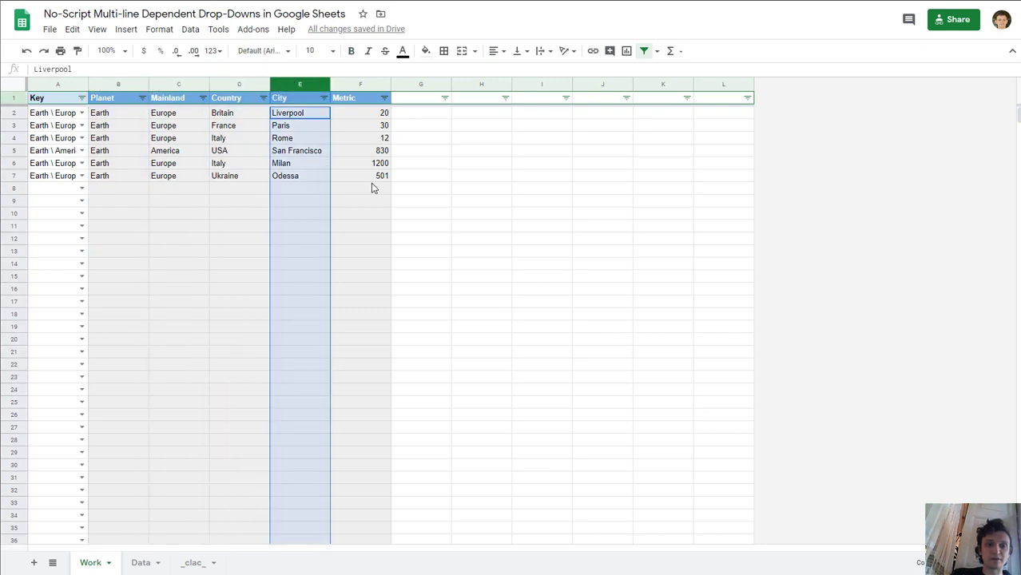
left_click(366, 177)
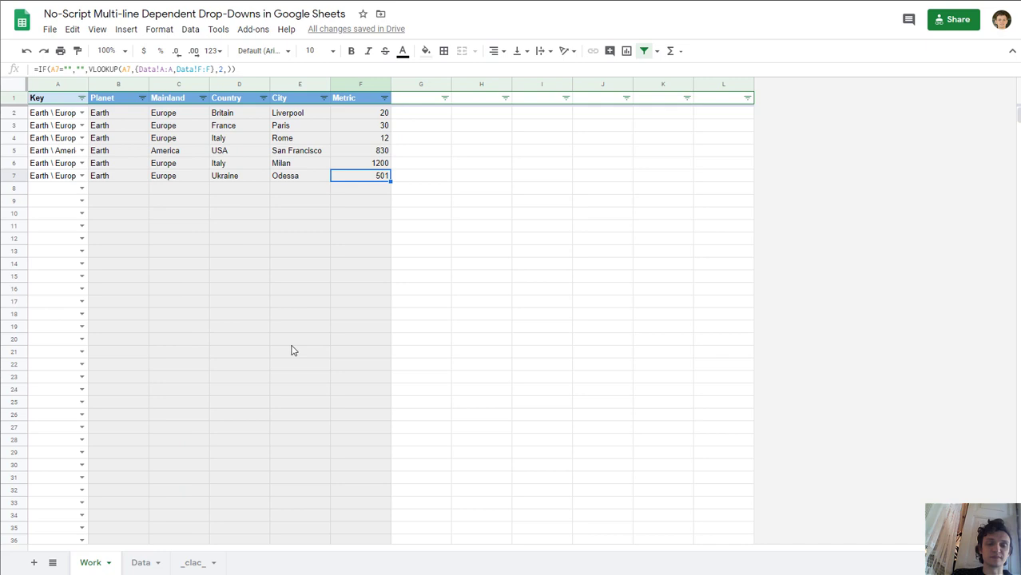
left_click(142, 563)
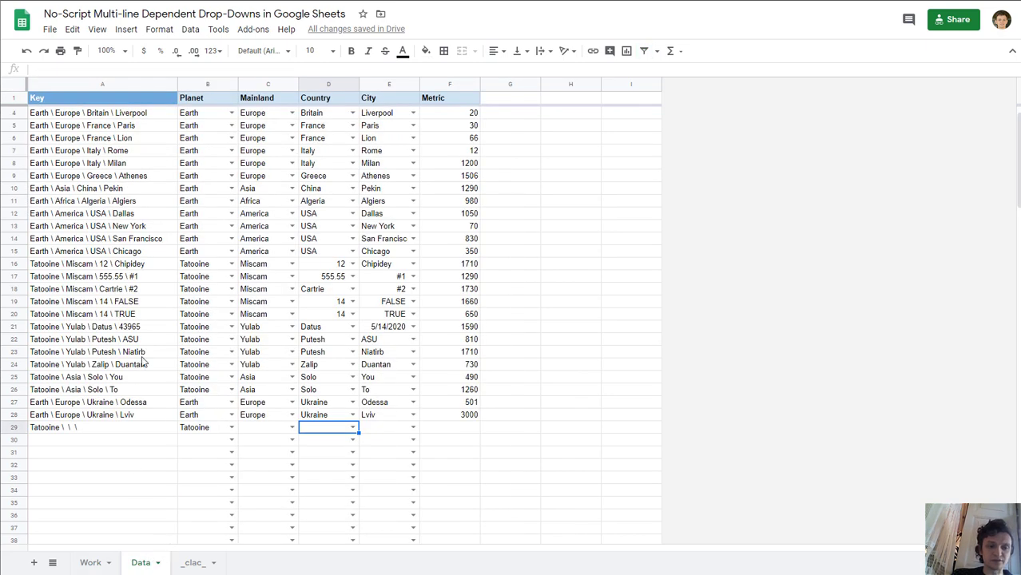
Step: Inspect B29's data validation range _clac_!A2:A960, then switch to the _clac_ sheet
left_click(213, 430)
key("Right")
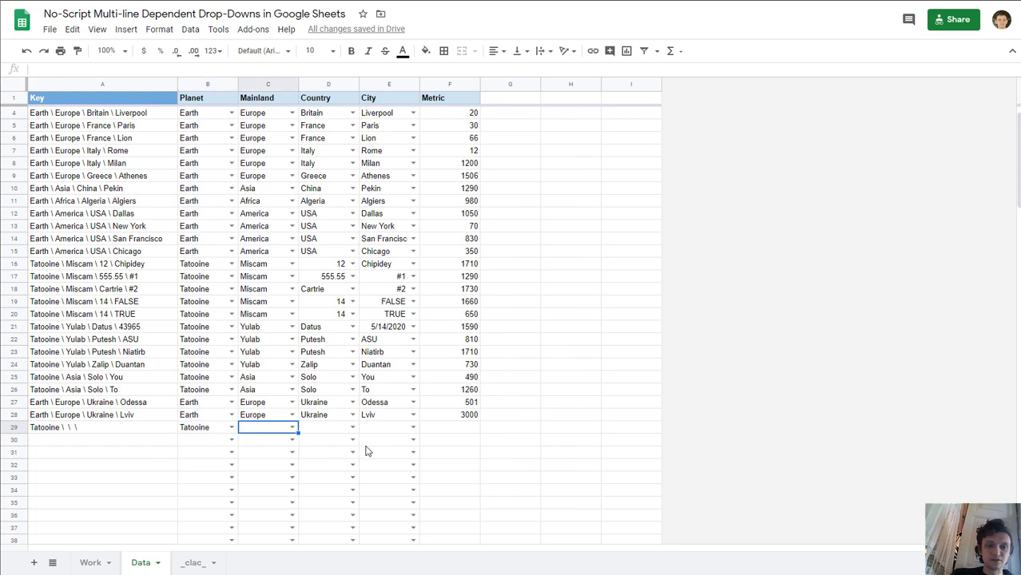
key("Right")
key("Right")
left_click(204, 429)
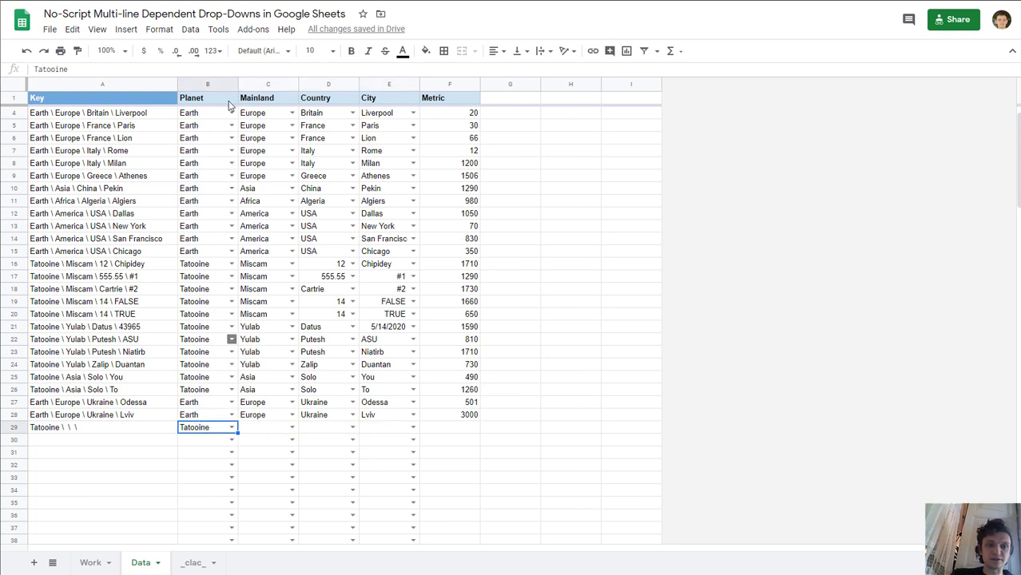
left_click(190, 29)
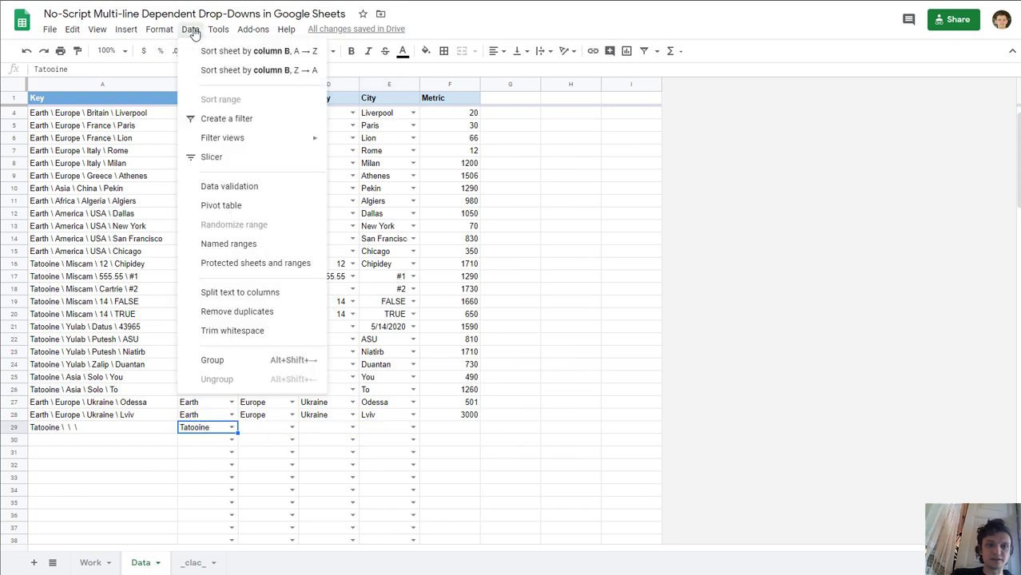
left_click(254, 189)
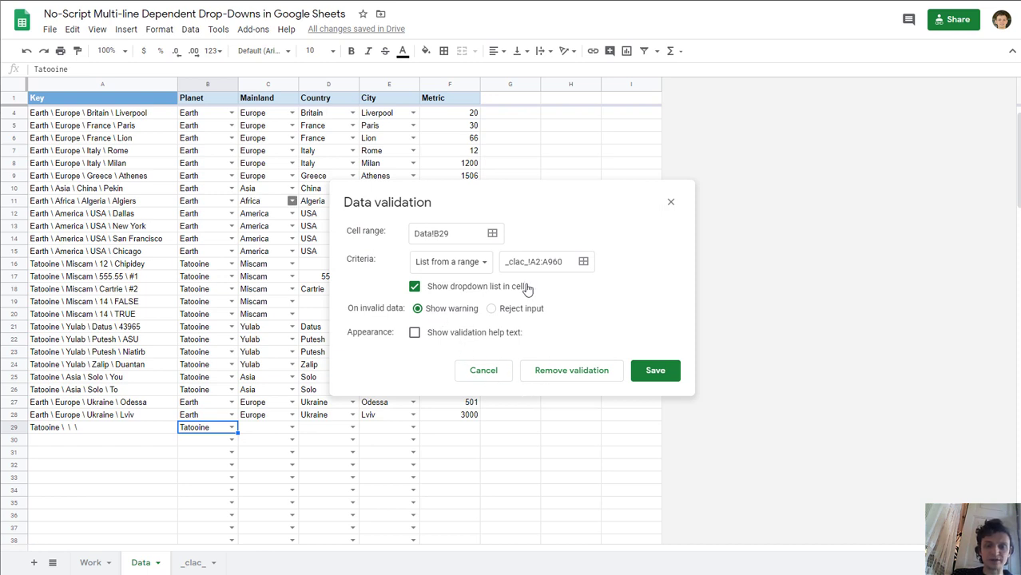
left_click(505, 262)
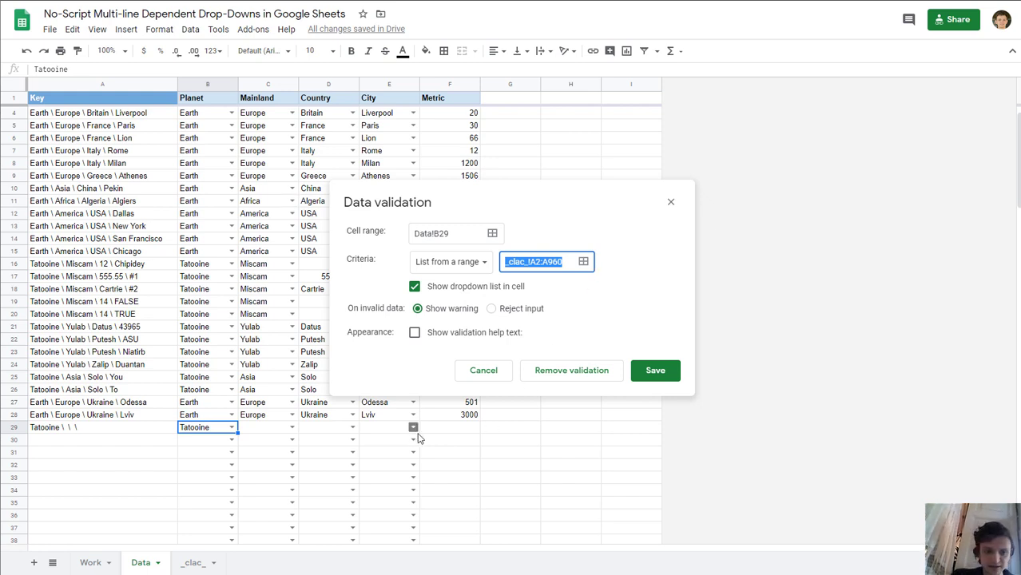
left_click(193, 563)
Step: Rename the misspelled _clac_ helper sheet to _calc_
left_click(188, 566)
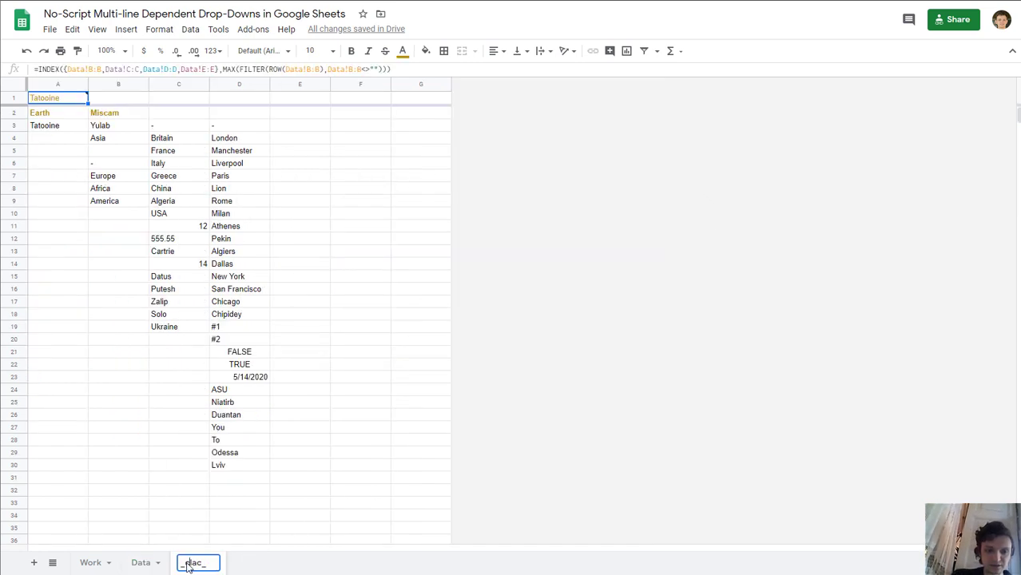
left_click_drag(186, 564, 198, 564)
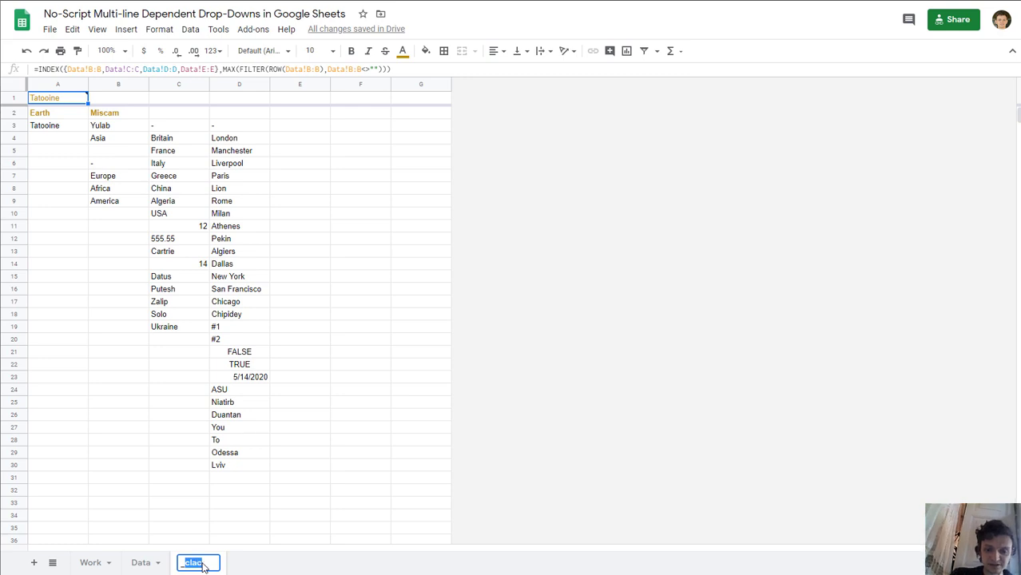
type("calc")
key("Return")
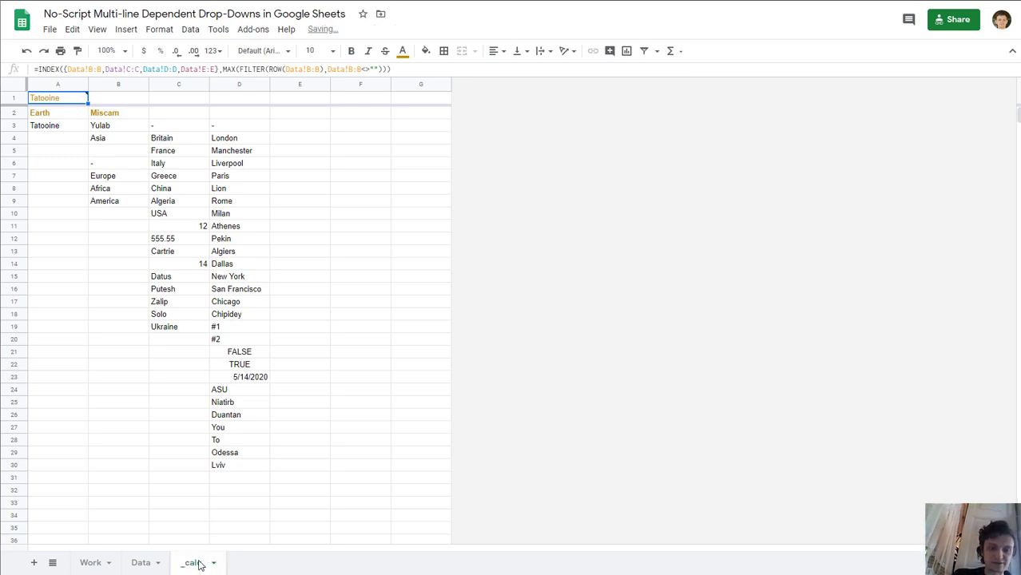
Step: On the Data sheet, check row 29's empty Mainland and City cells and review the Planet, Mainland and Country columns
left_click(152, 565)
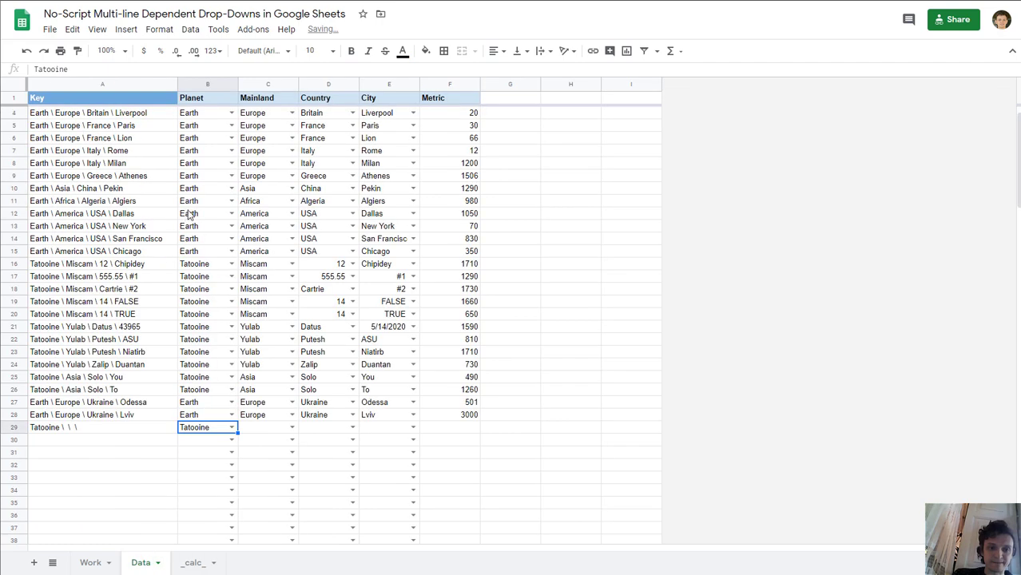
left_click(288, 428)
left_click(375, 429)
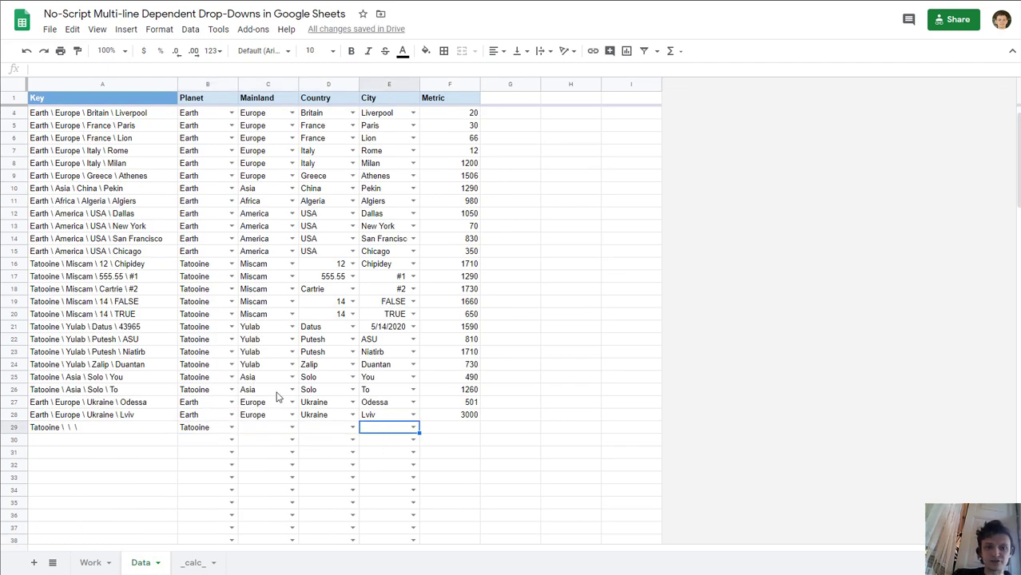
left_click(208, 84)
left_click(272, 84)
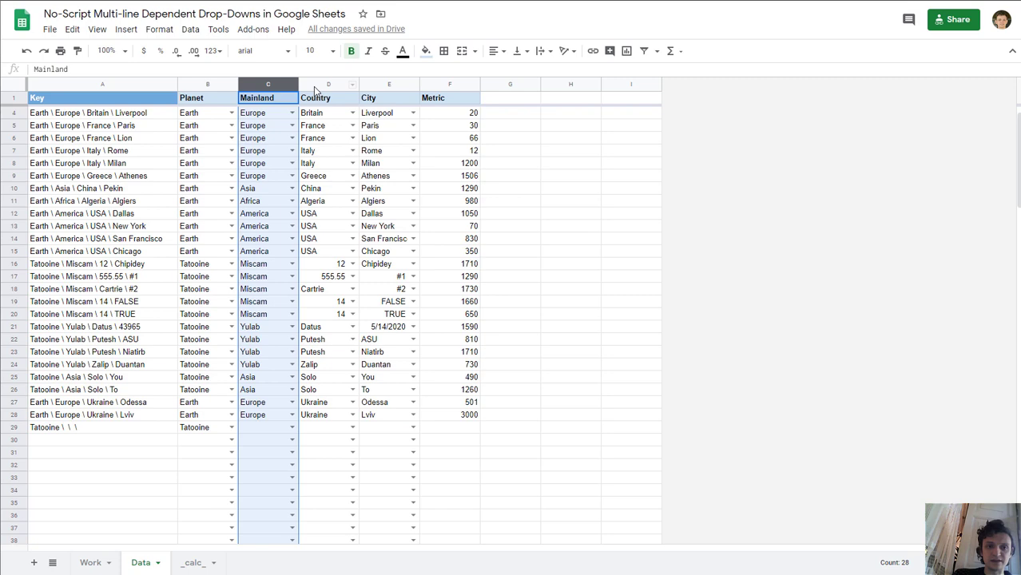
left_click(319, 84)
Step: Review the City column, check the _calc_ helper's row 1 results, then return to Data
left_click(383, 84)
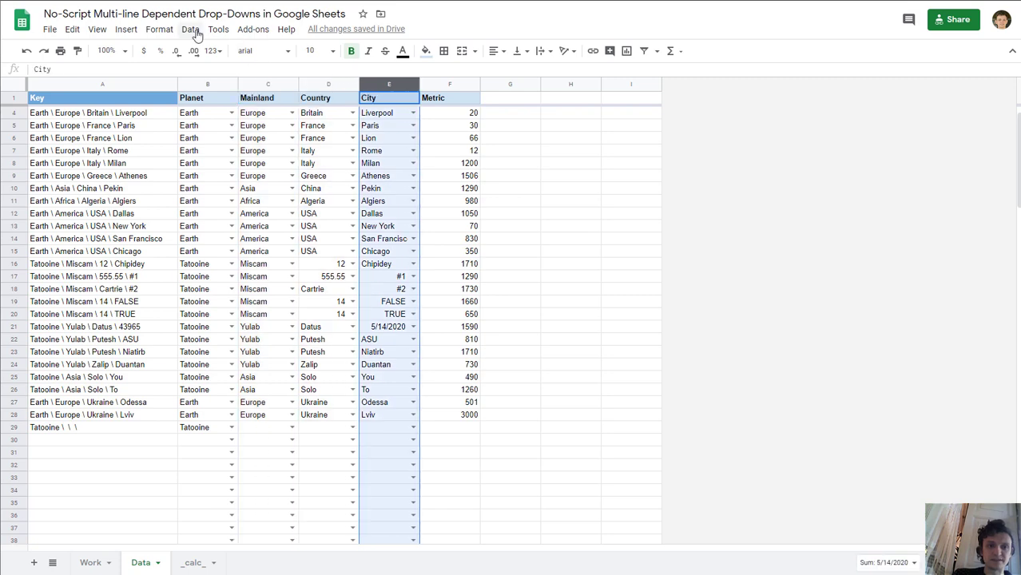
left_click(212, 30)
left_click(195, 564)
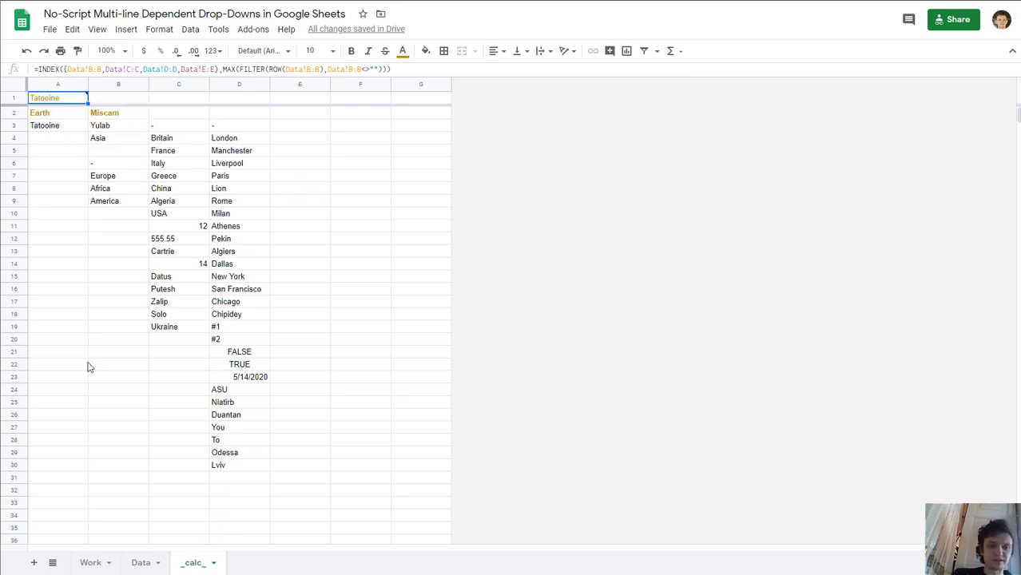
mouse_move(54, 102)
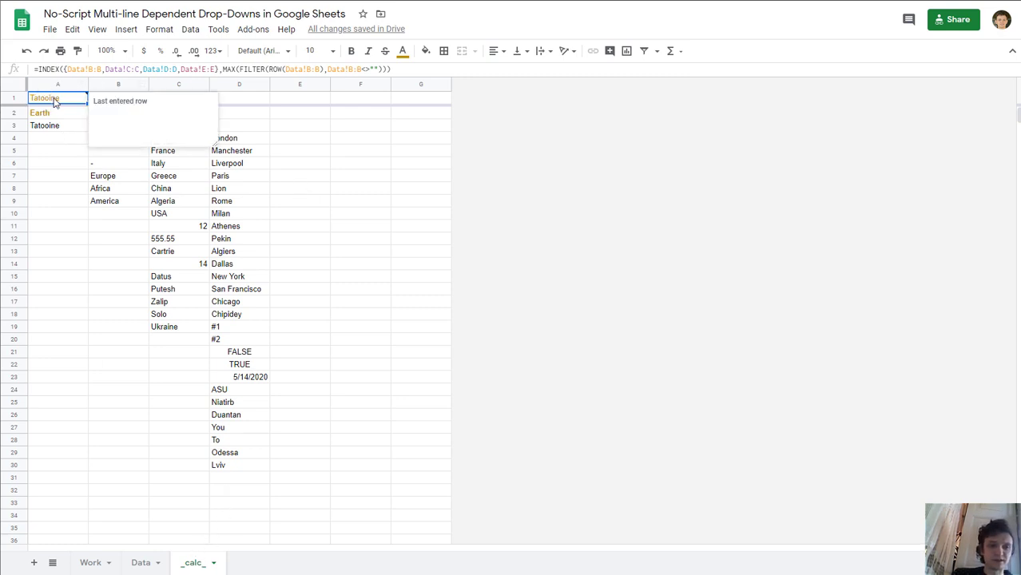
left_click(305, 103, "shift")
mouse_move(48, 100)
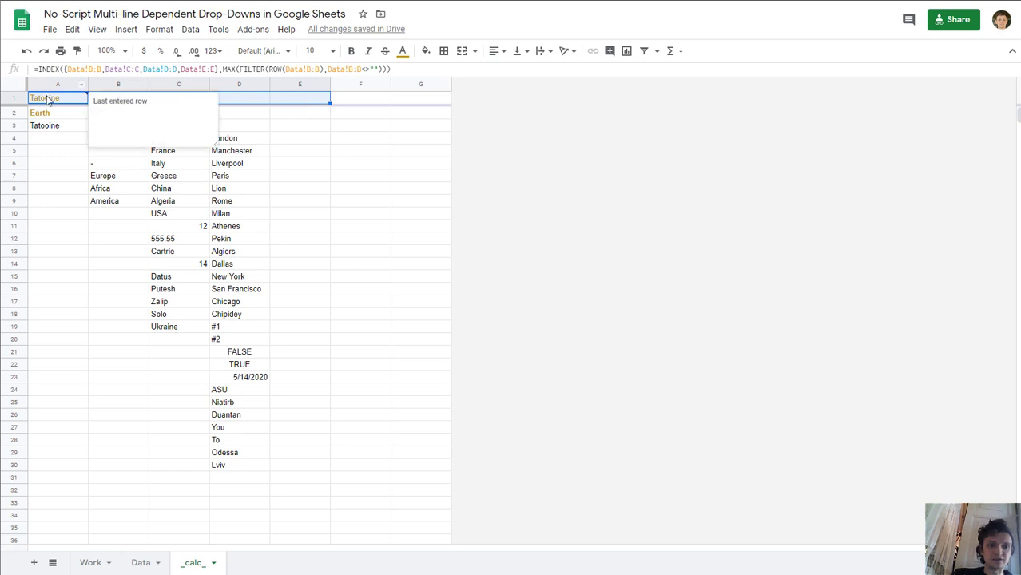
left_click(145, 564)
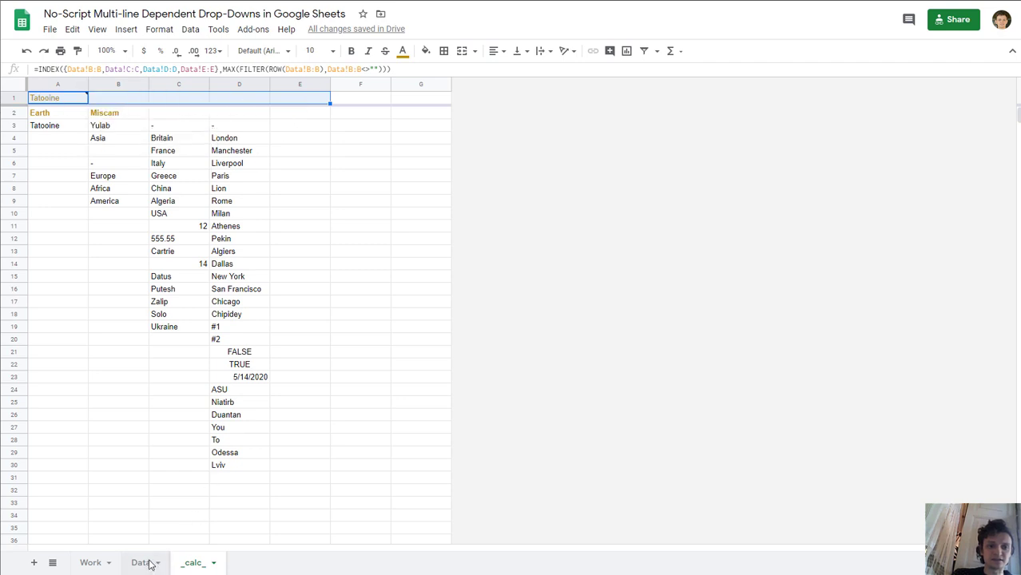
Step: Choose Yulab as Mainland and Datus as Country for the Tatooine row 29, then check _calc_
left_click(196, 432)
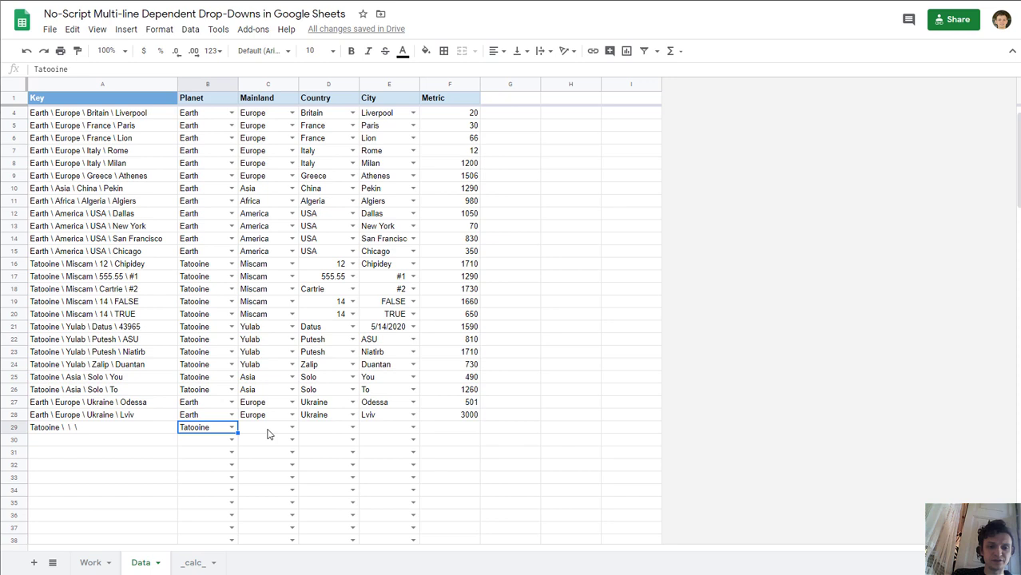
left_click(292, 428)
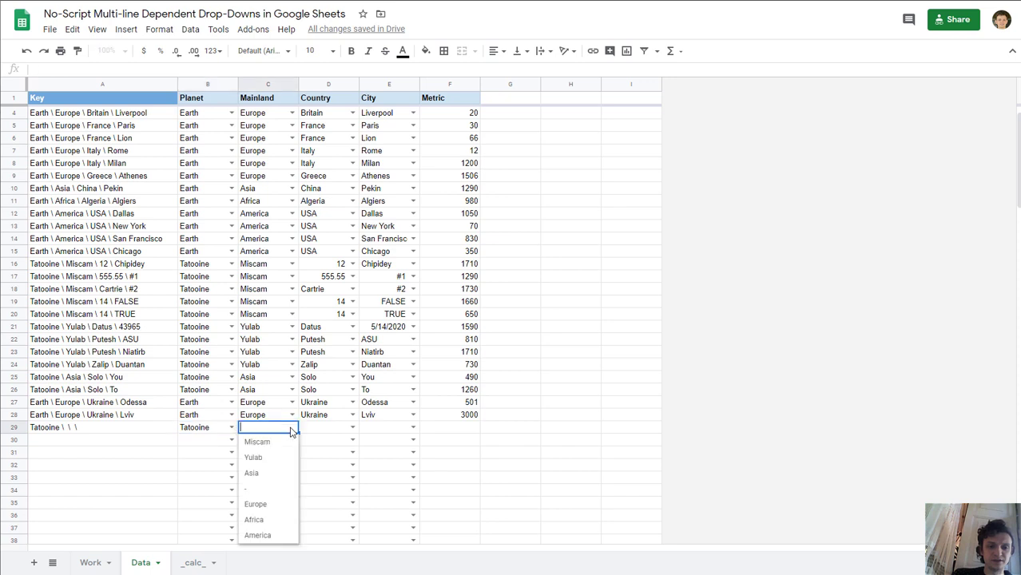
left_click(273, 457)
left_click(352, 428)
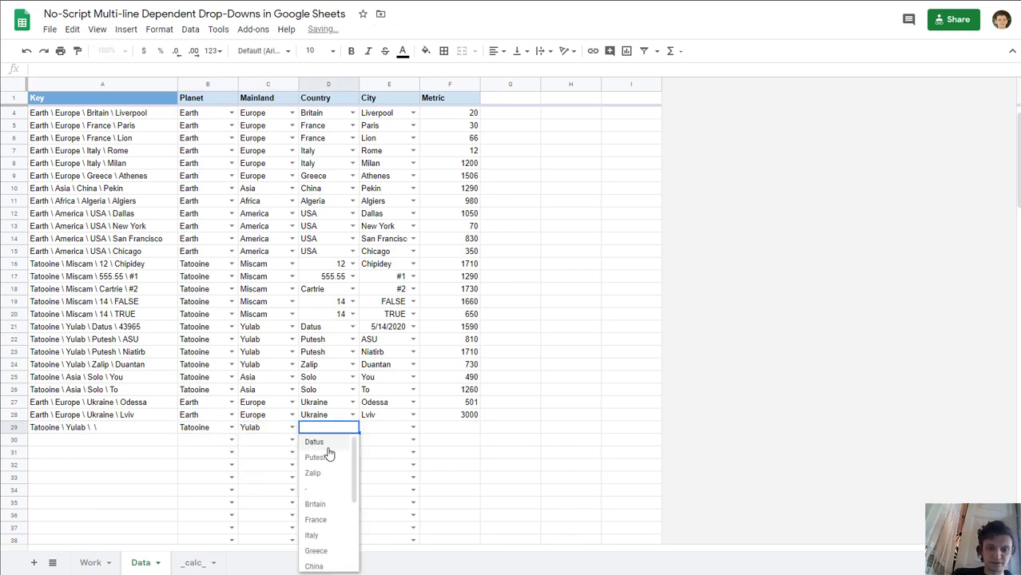
left_click(329, 449)
left_click_drag(226, 431, 327, 429)
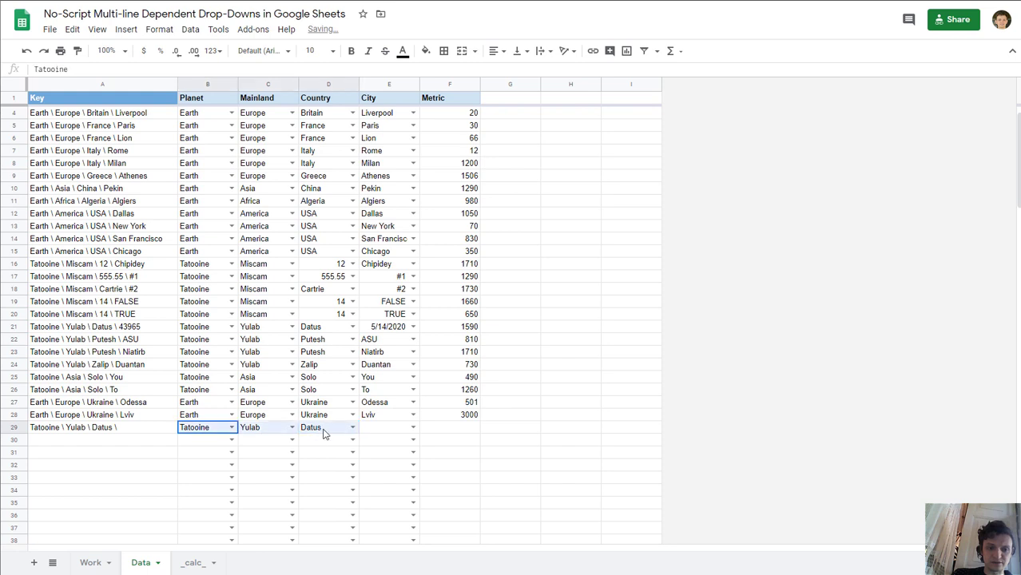
left_click(192, 563)
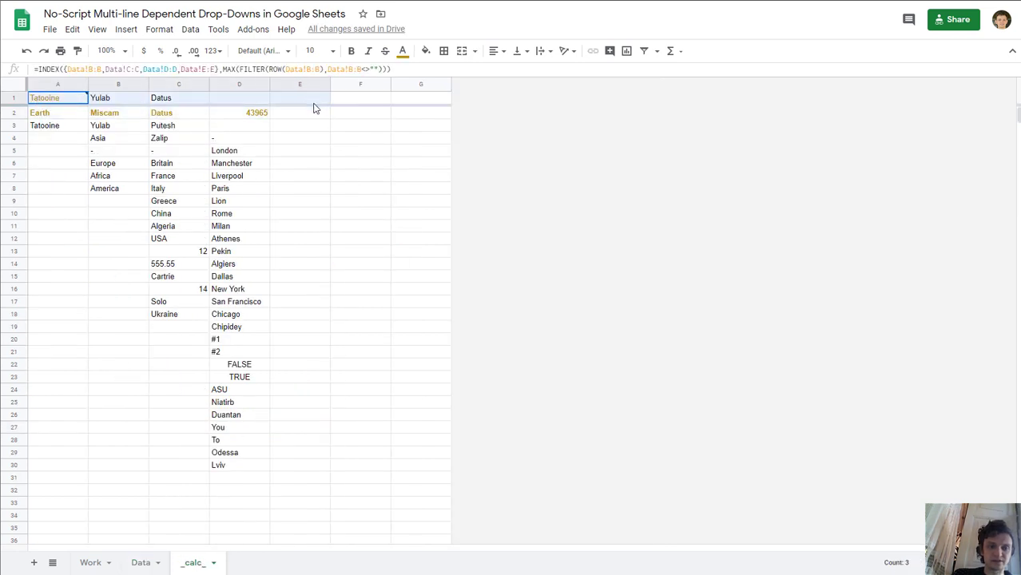
left_click(147, 563)
left_click(205, 569)
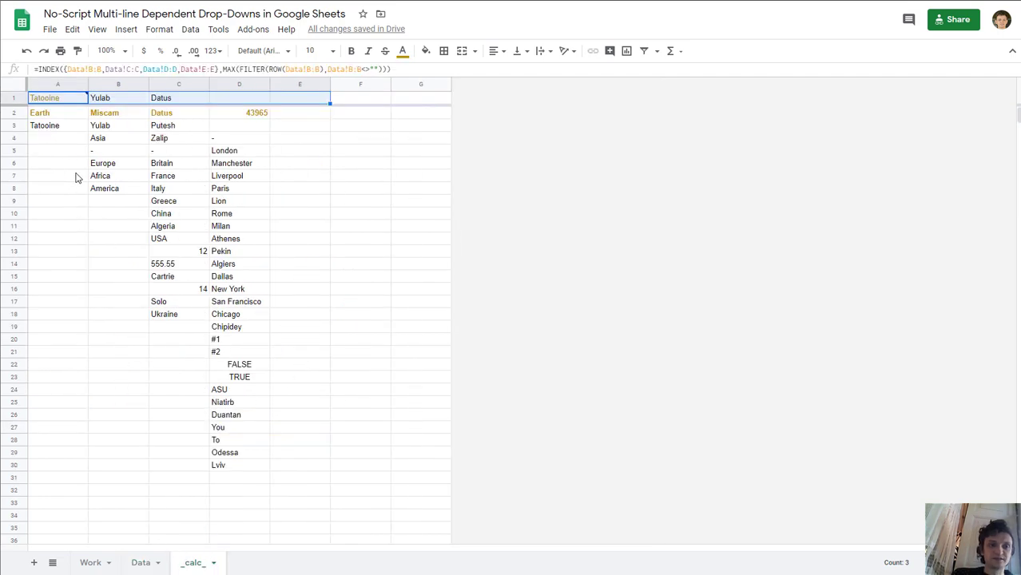
left_click(134, 567)
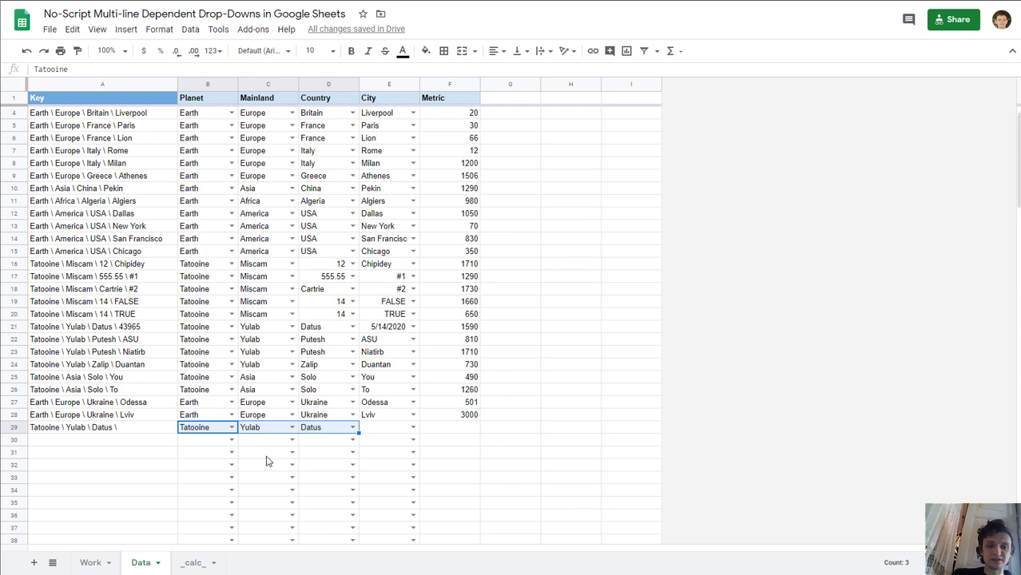
left_click(381, 430)
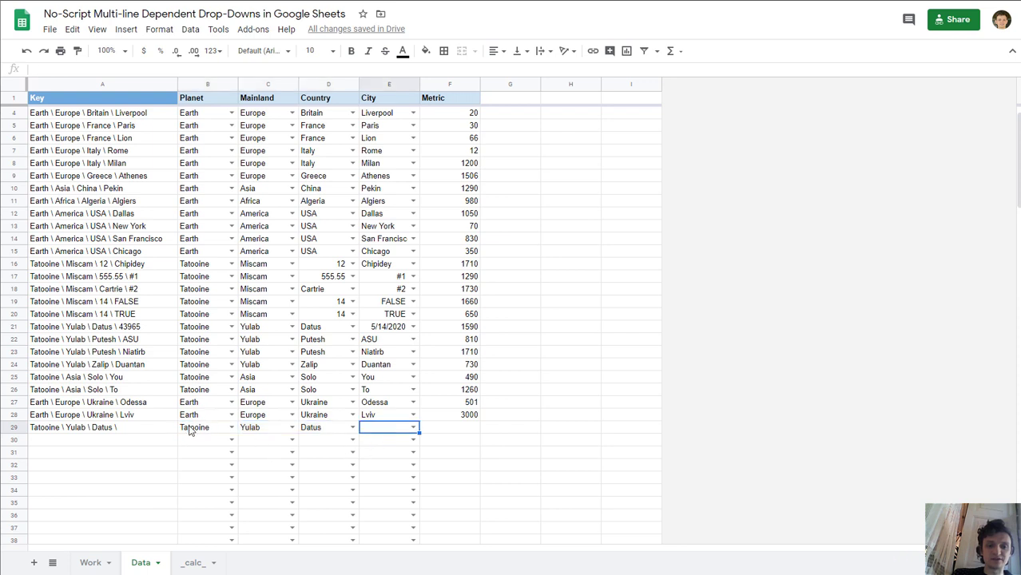
left_click_drag(190, 430, 401, 429)
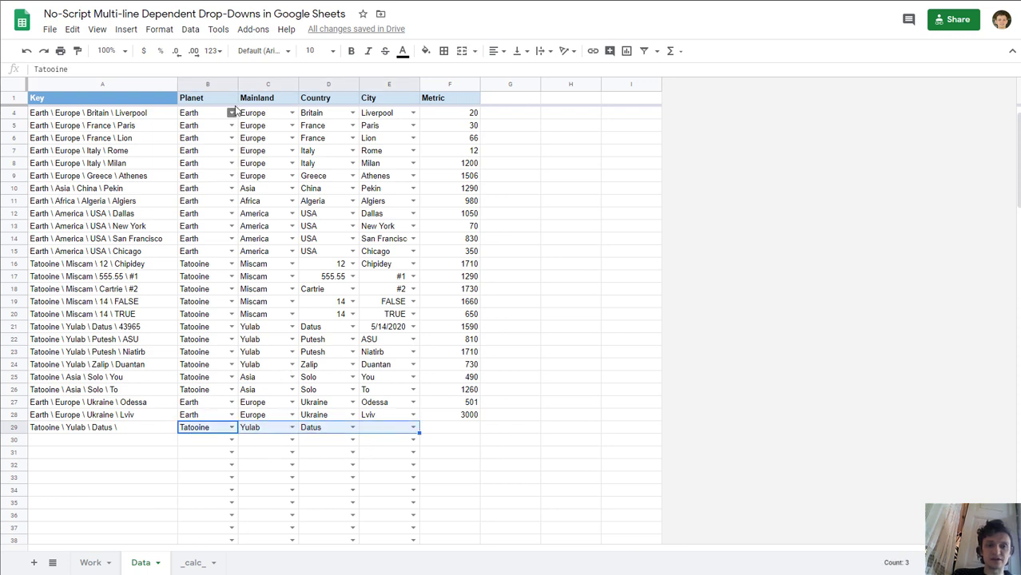
left_click(206, 84)
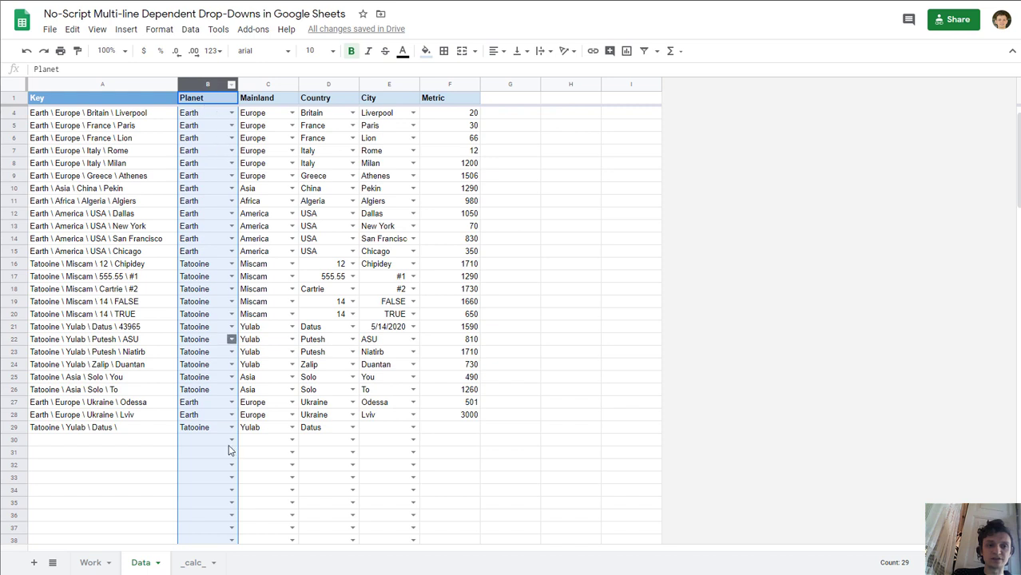
left_click(193, 562)
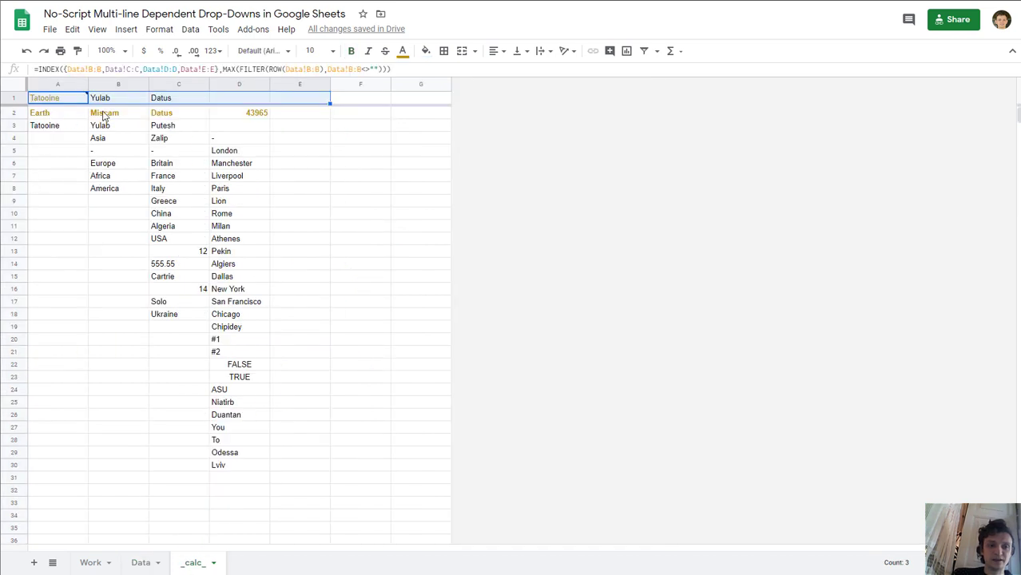
left_click(297, 101)
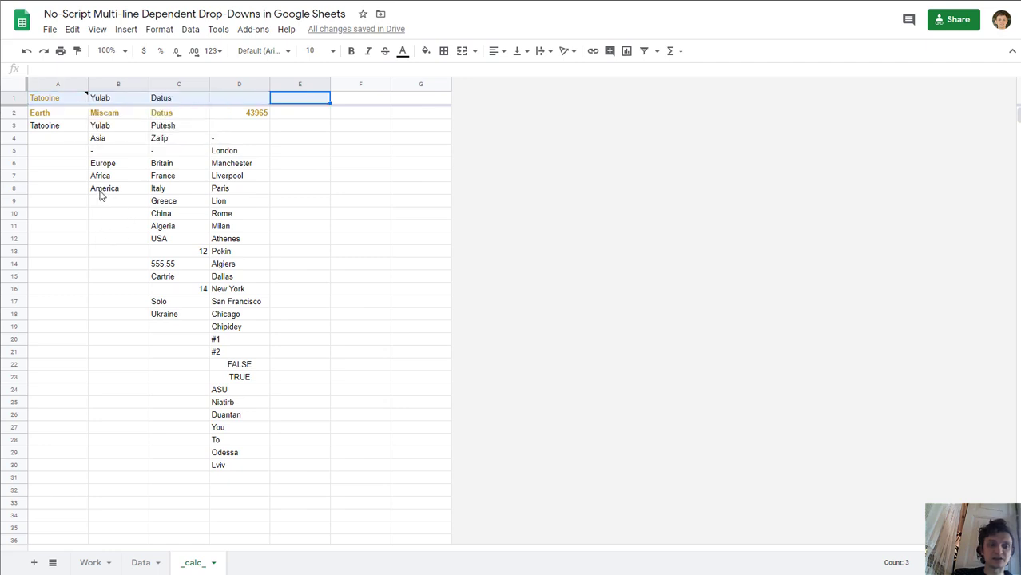
left_click(56, 99)
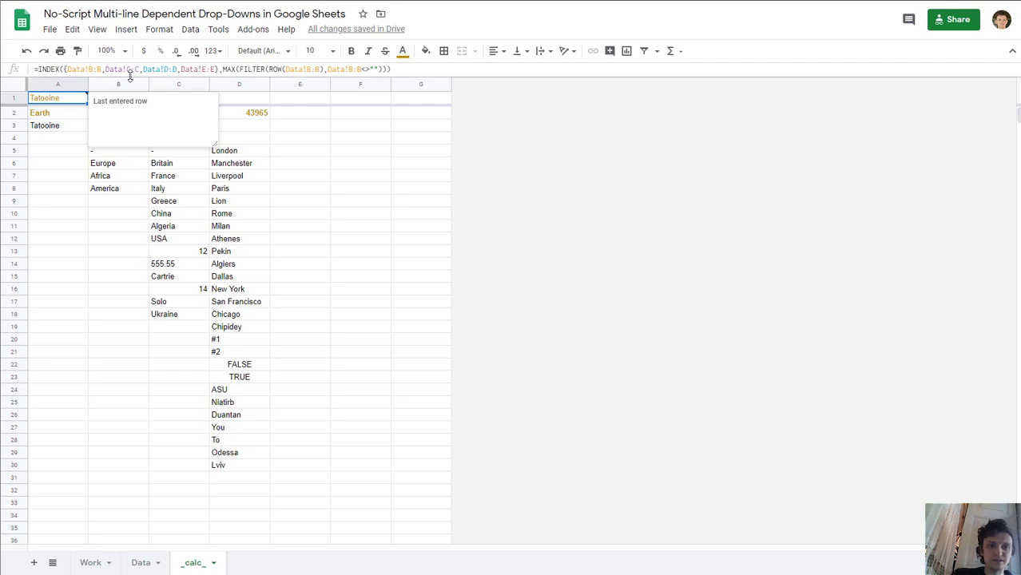
left_click(141, 563)
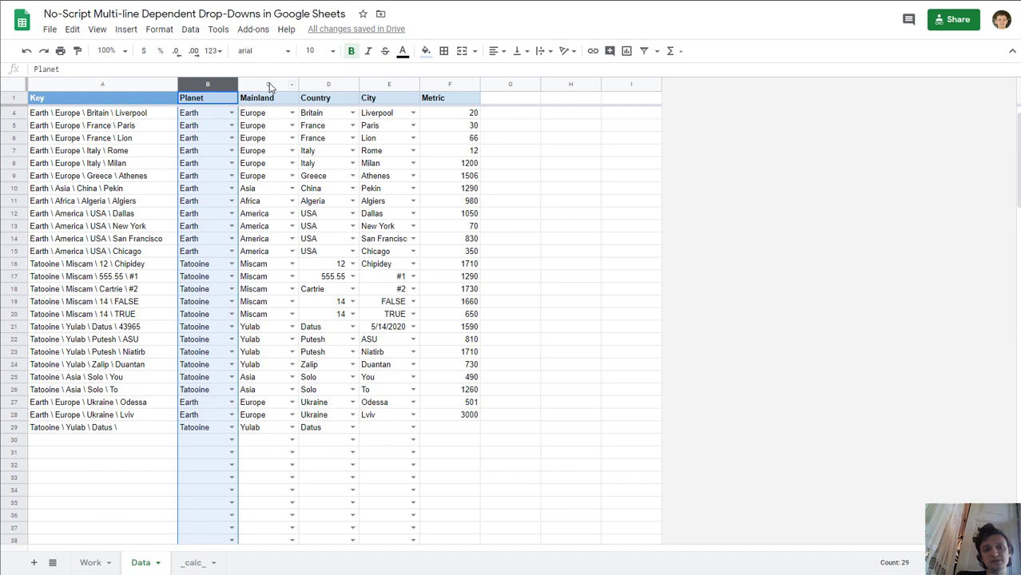
left_click(195, 564)
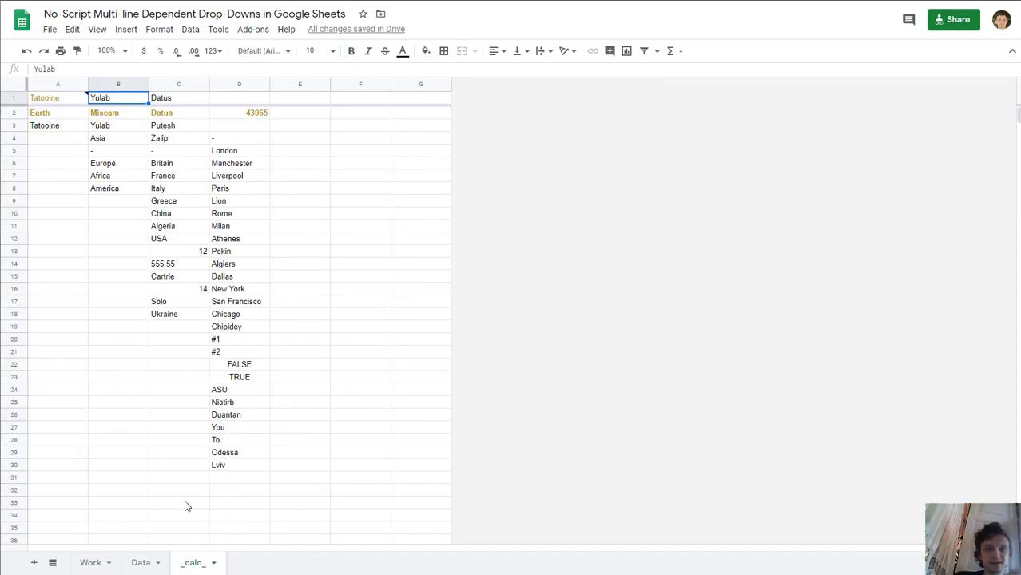
left_click(56, 97)
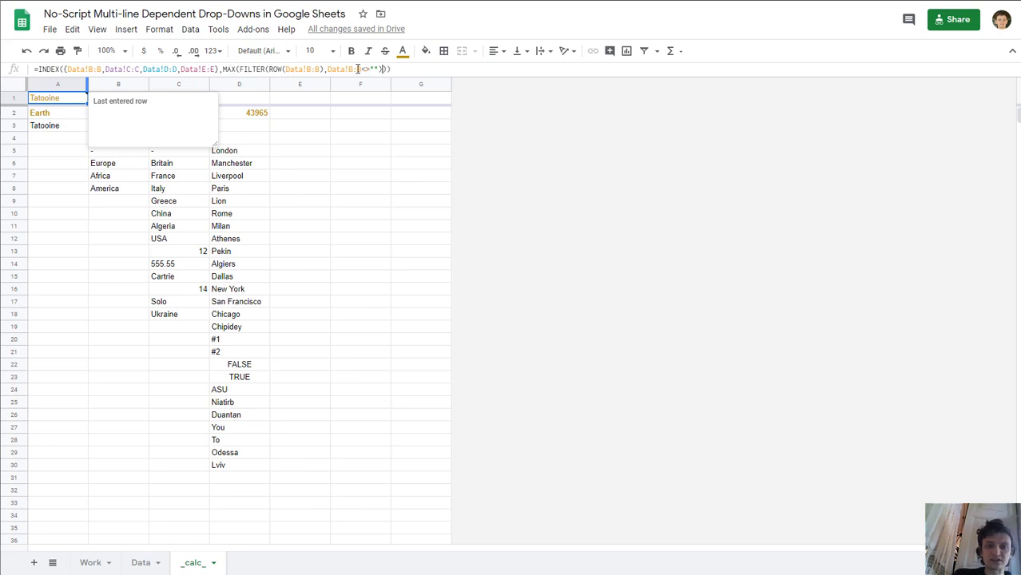
left_click_drag(382, 69, 225, 69)
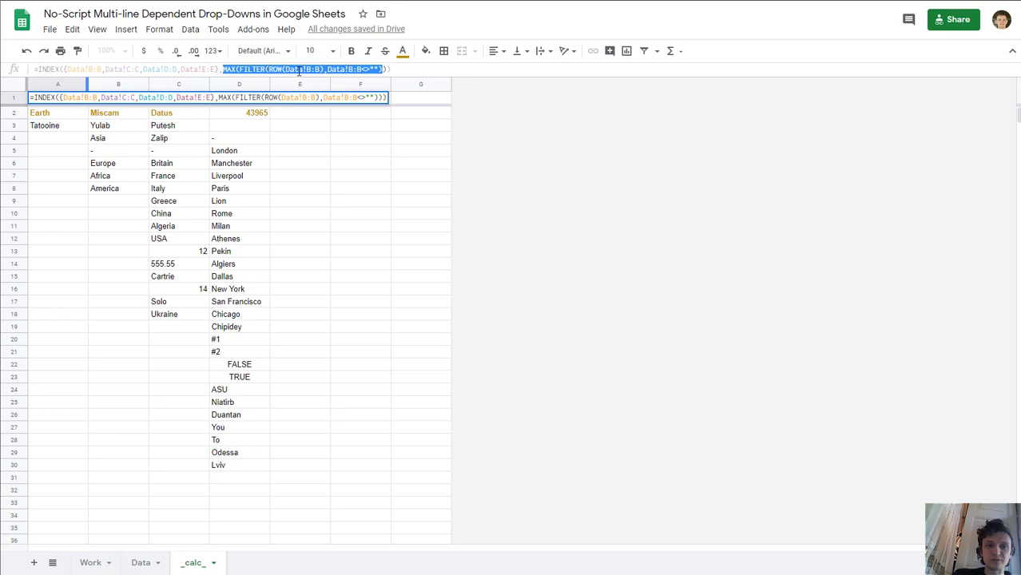
left_click(328, 69)
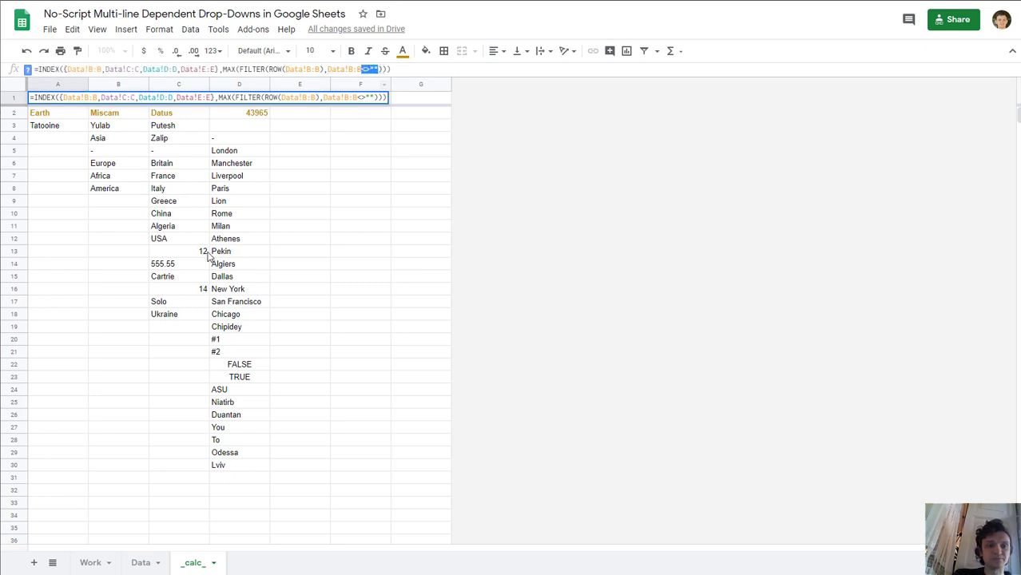
key("Tab")
key("Right")
key("Right")
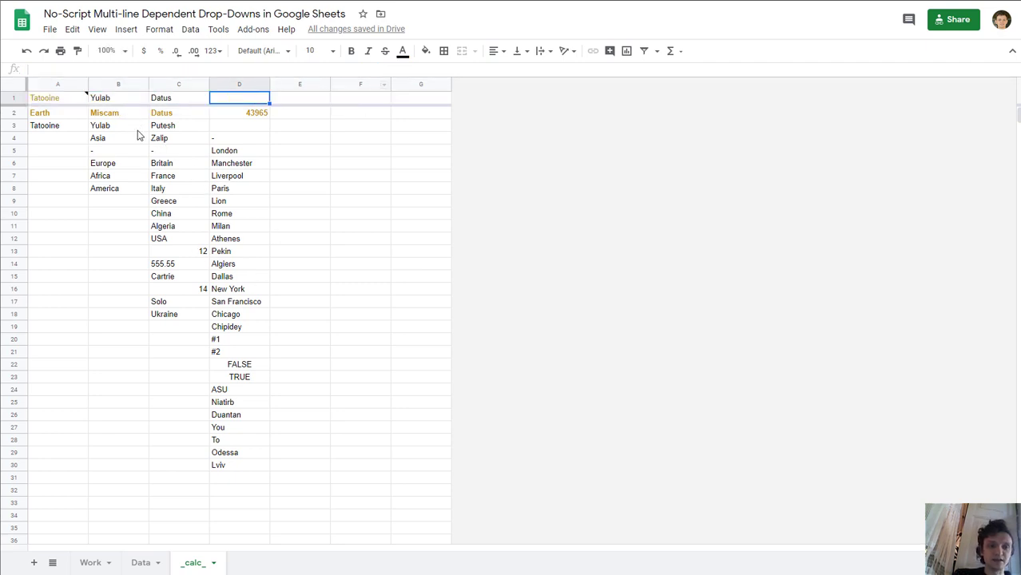
left_click(53, 115)
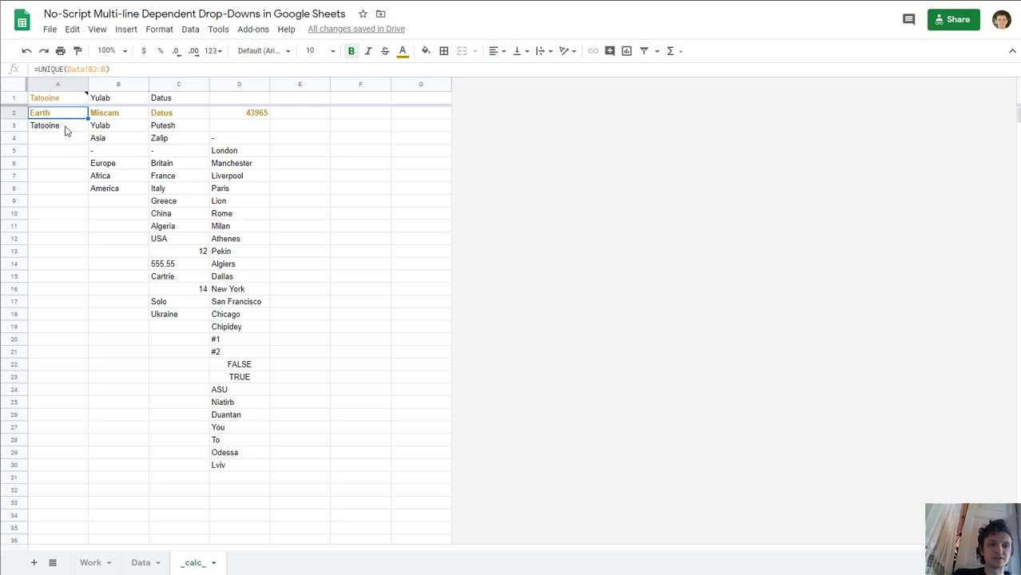
left_click(117, 72)
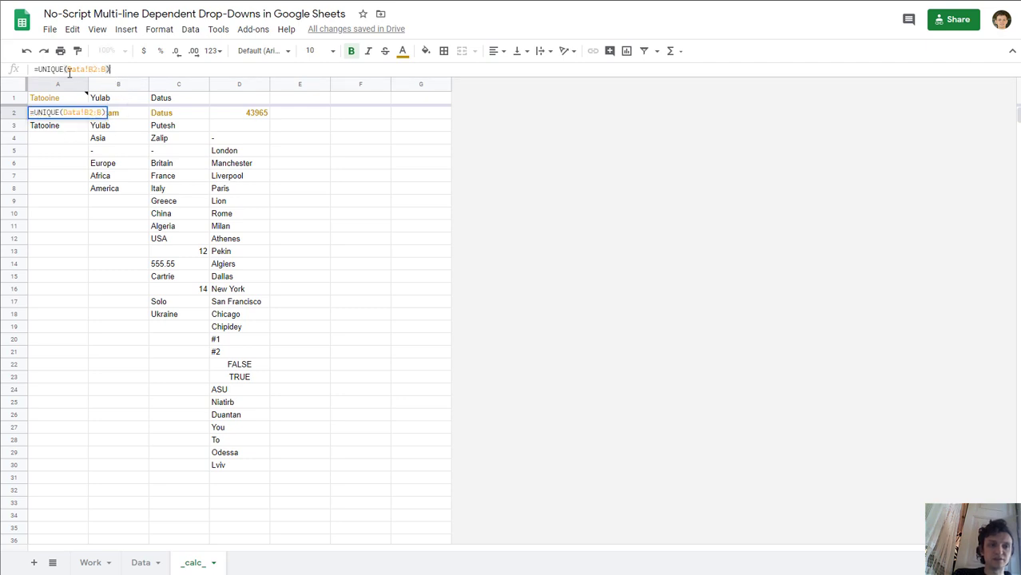
key("Tab")
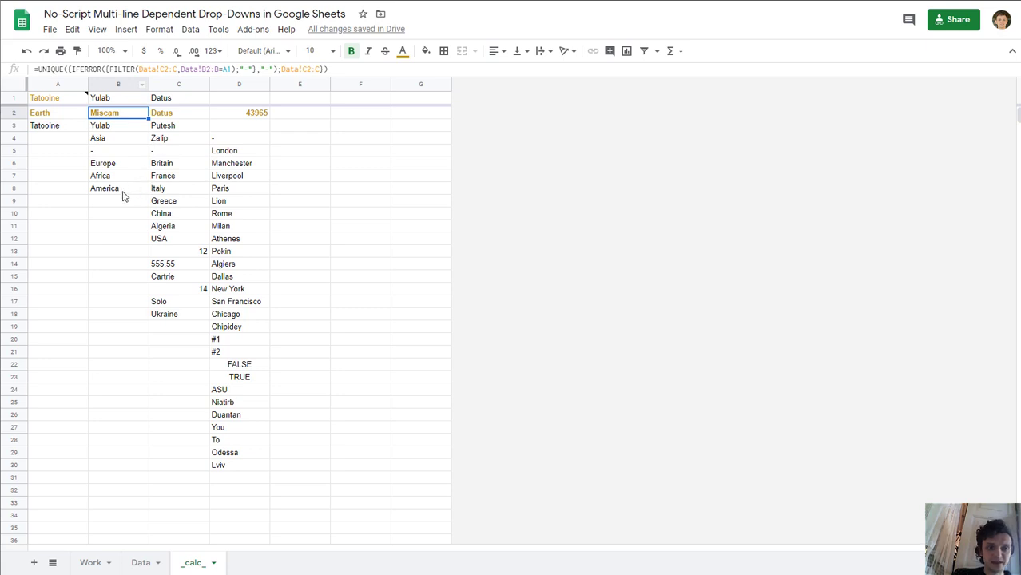
key("Return")
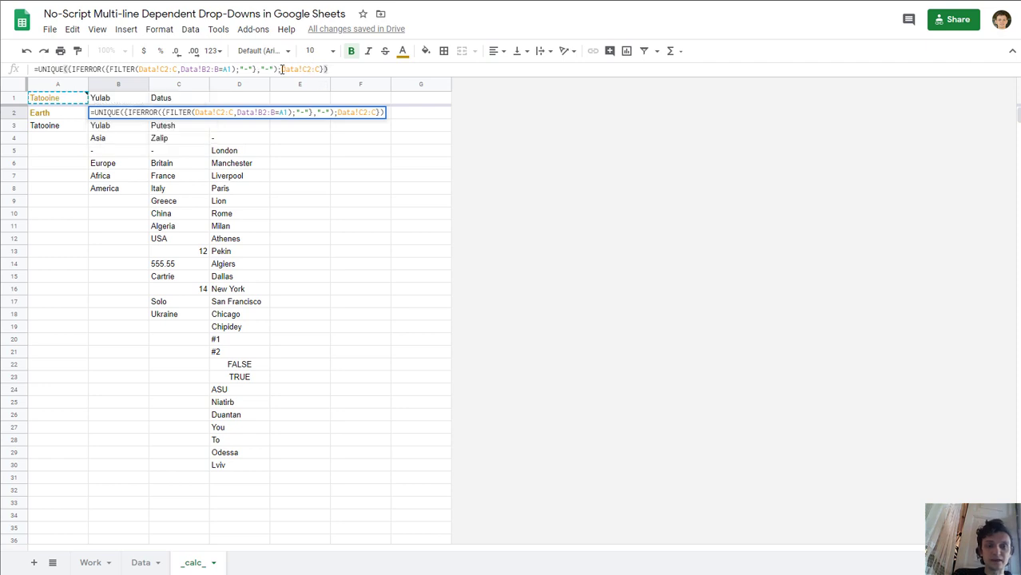
left_click_drag(307, 68, 322, 68)
left_click_drag(37, 68, 351, 73)
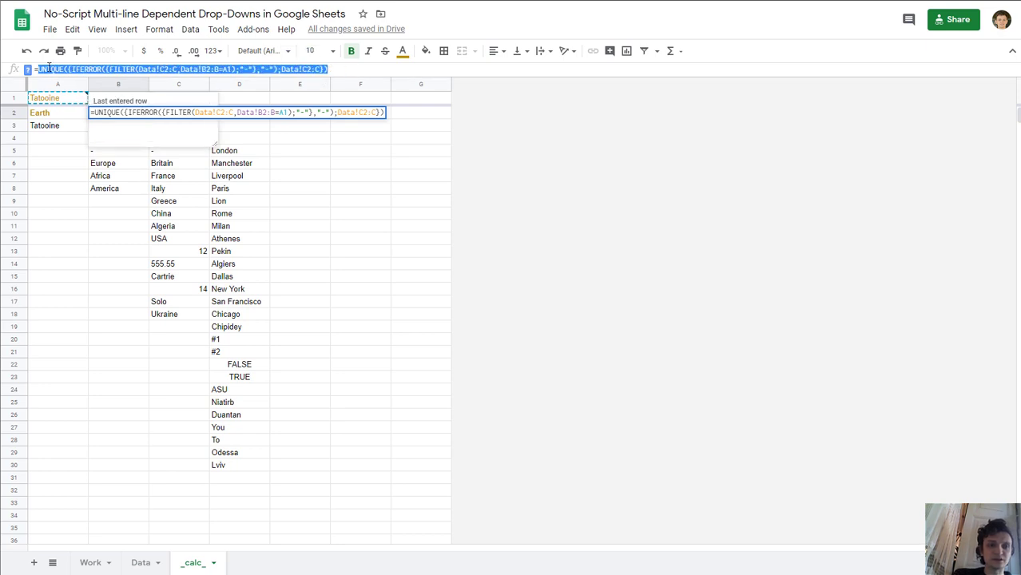
left_click(265, 69)
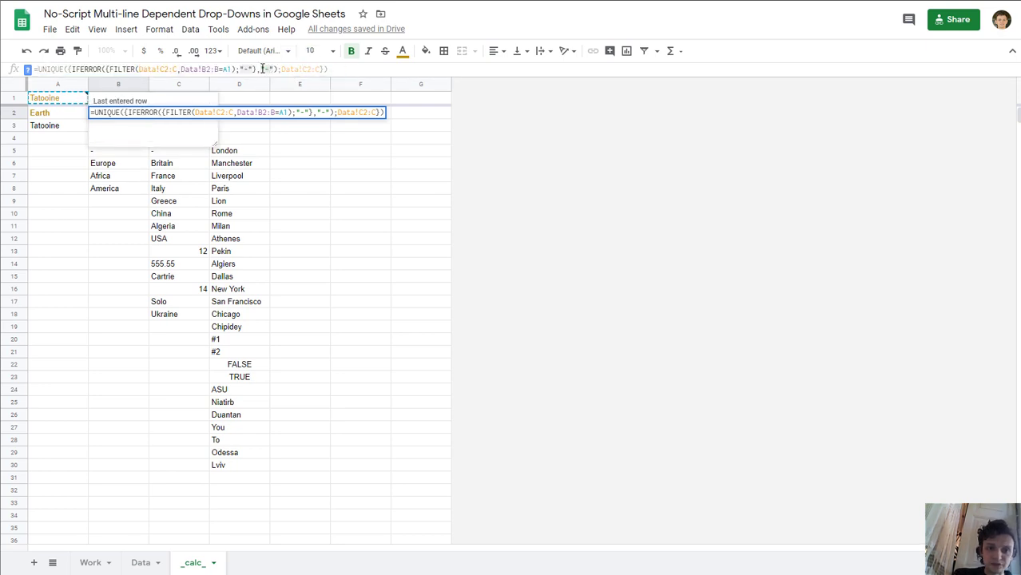
mouse_move(261, 70)
left_mouse_down()
mouse_move(274, 70)
mouse_move(265, 70)
left_mouse_up()
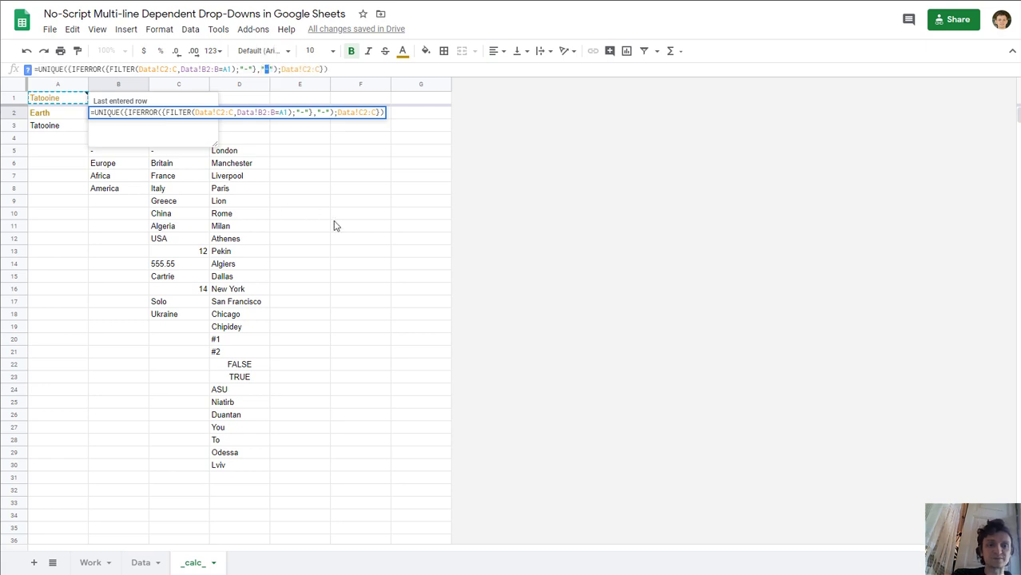
Step: Fill B2's FILTER formula right across B2:D2 on the _calc_ sheet
key("Tab")
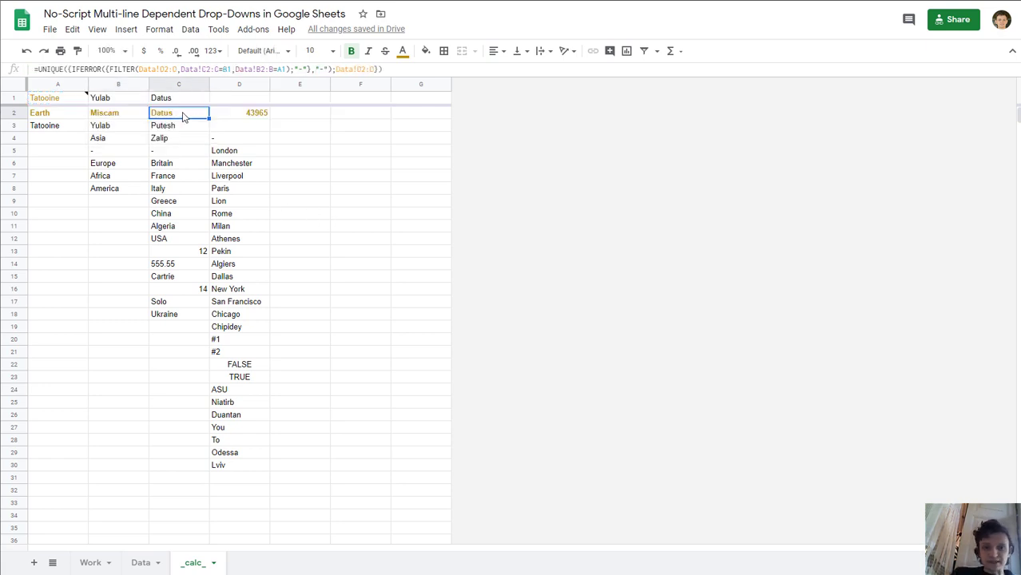
left_click(407, 69)
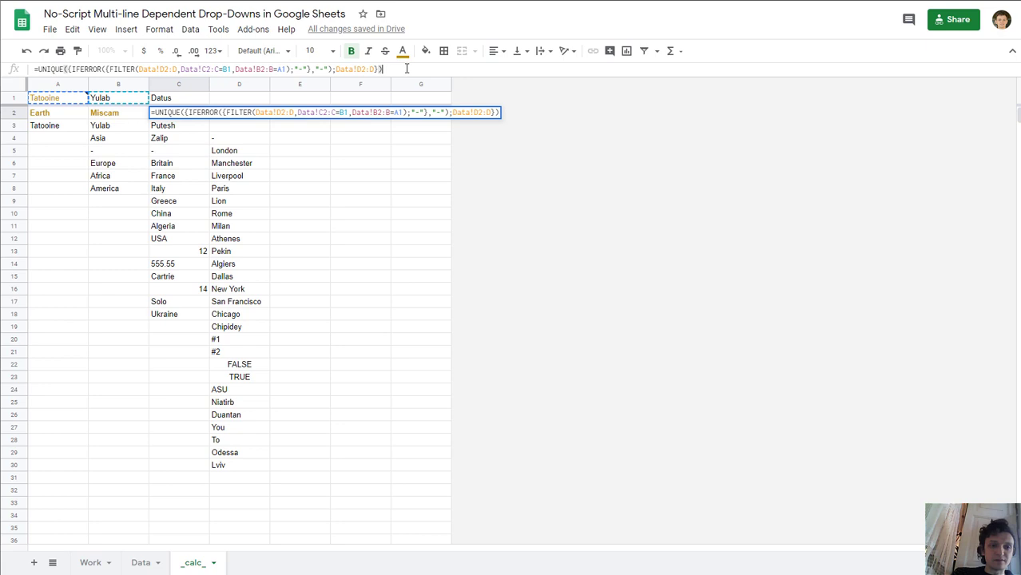
key("Tab")
left_click(116, 113)
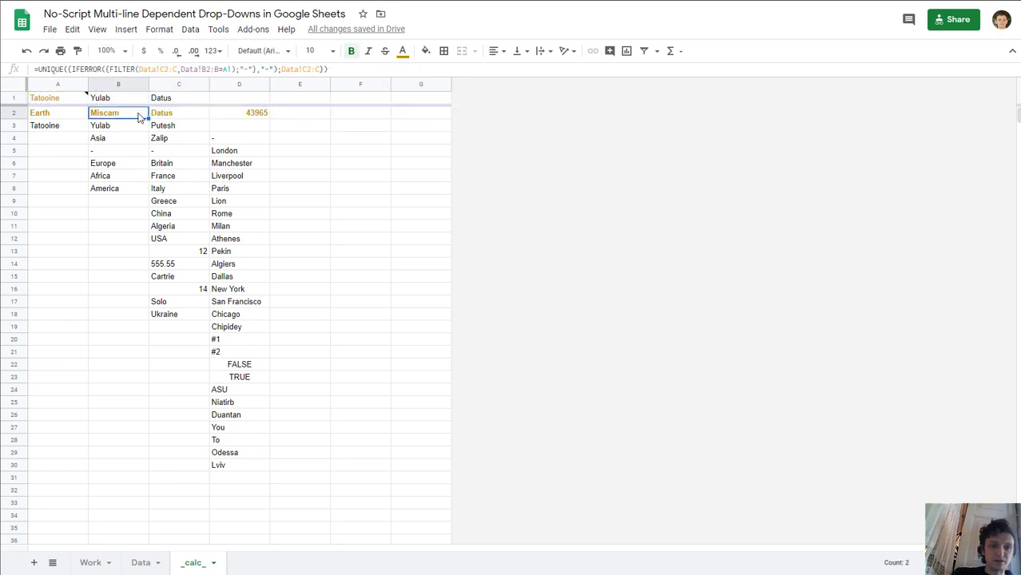
left_click(252, 117, "shift")
key("ctrl+r")
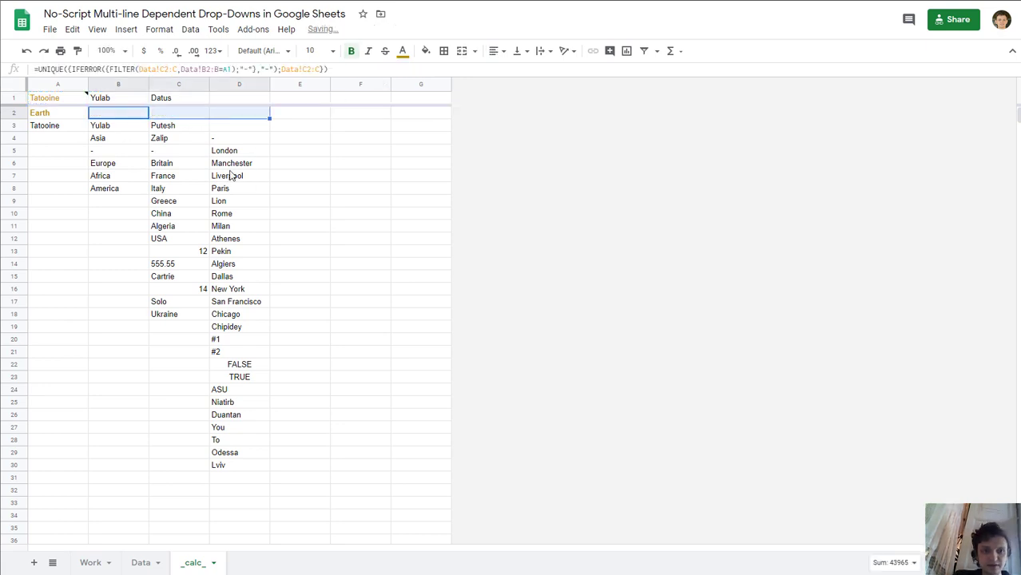
left_click(179, 116)
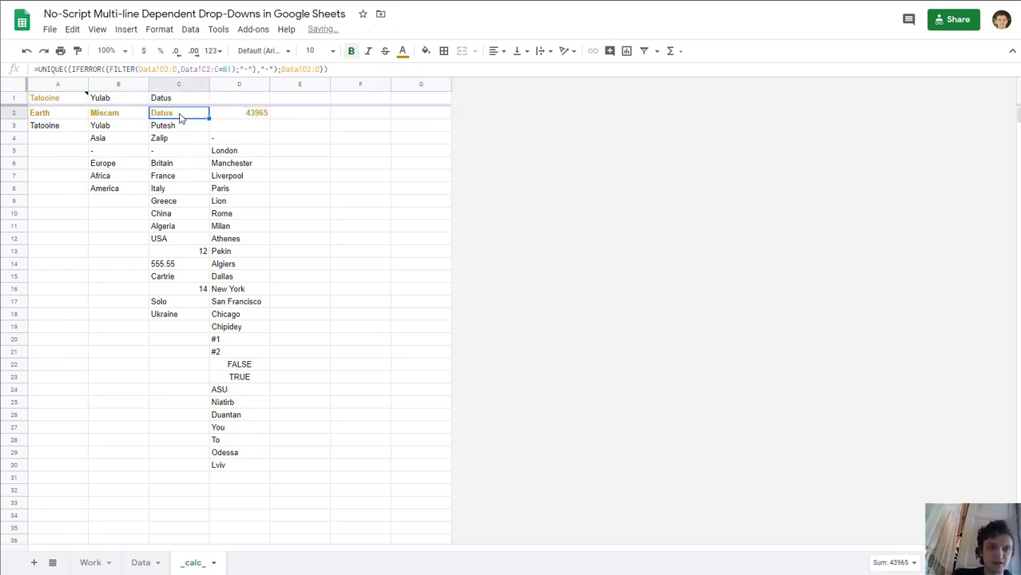
left_click(124, 116)
Step: Add the Data!B2:B=A1 and Data!C2:C=B1 conditions to the C2 and D2 FILTER formulas
left_click_drag(179, 70, 231, 67)
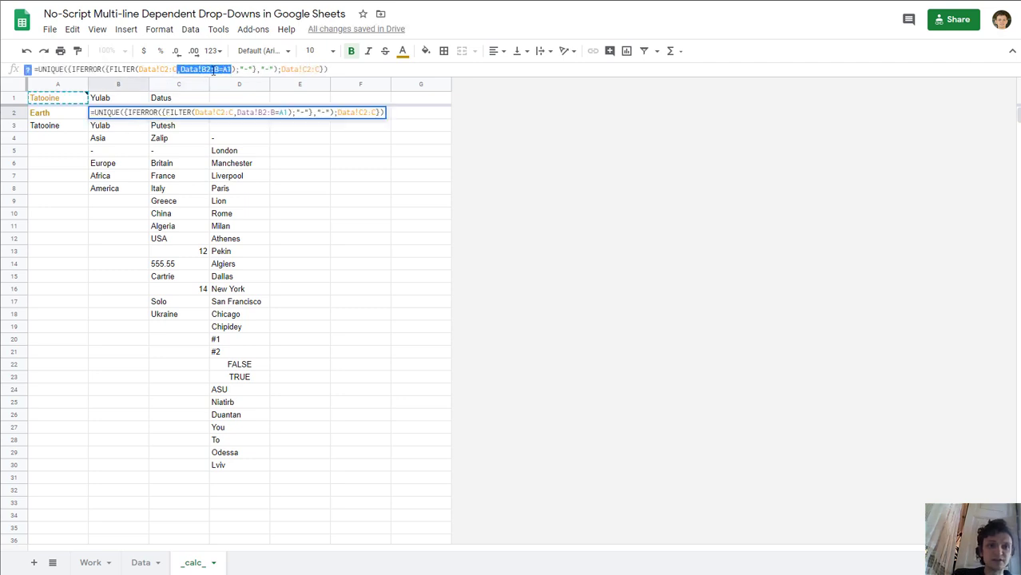
key("Tab")
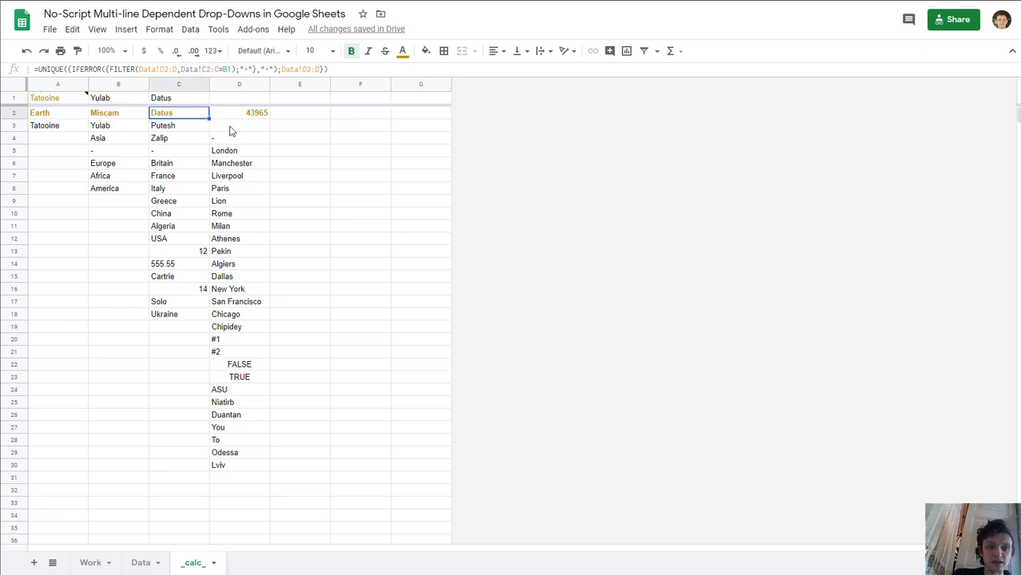
left_click(232, 70)
type(",Data!B2:B=A1")
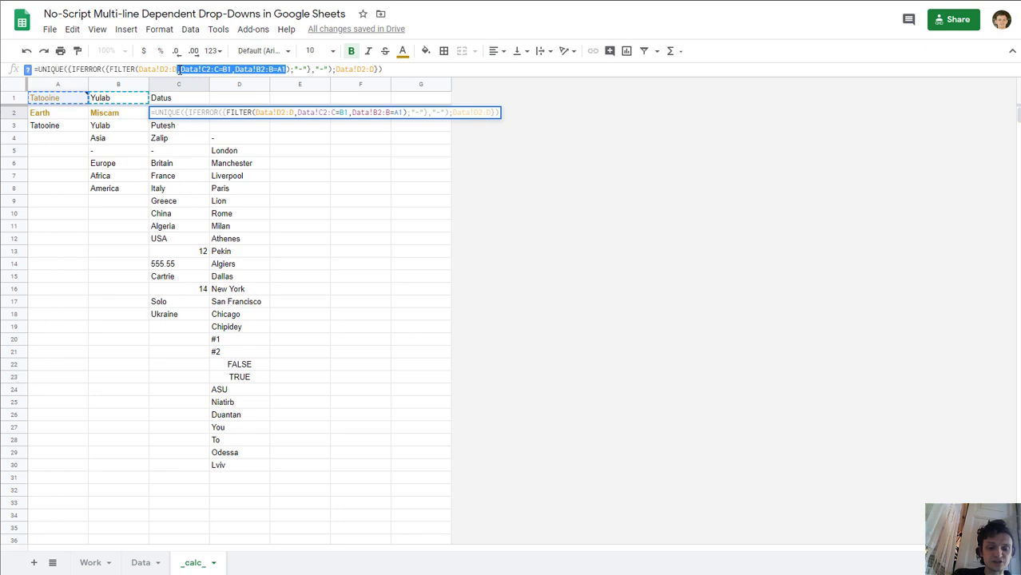
key("Tab")
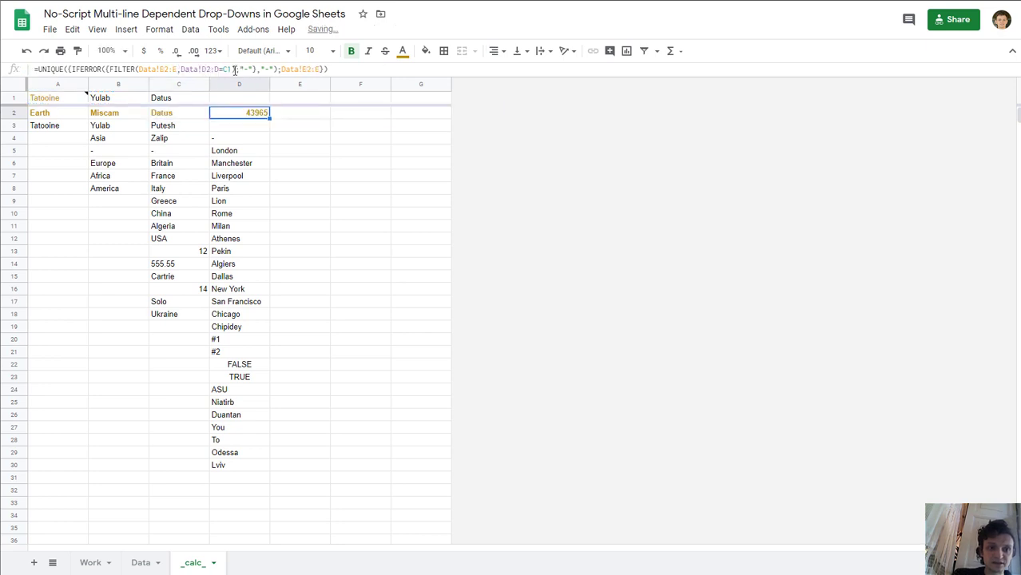
left_click(231, 69)
type(",Data!C2:C=B1,Data!B2:B=A1")
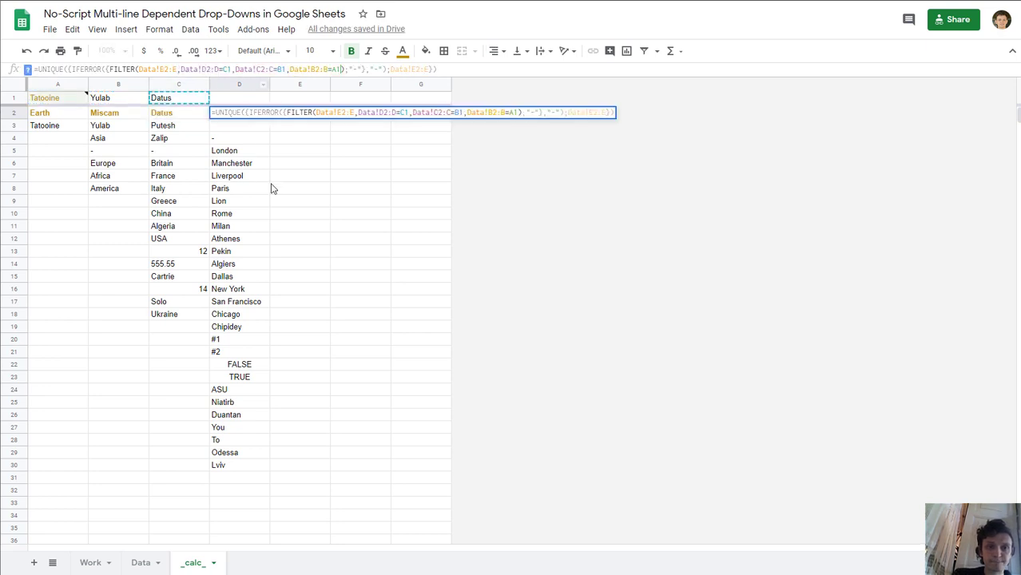
key("Tab")
left_click(234, 120)
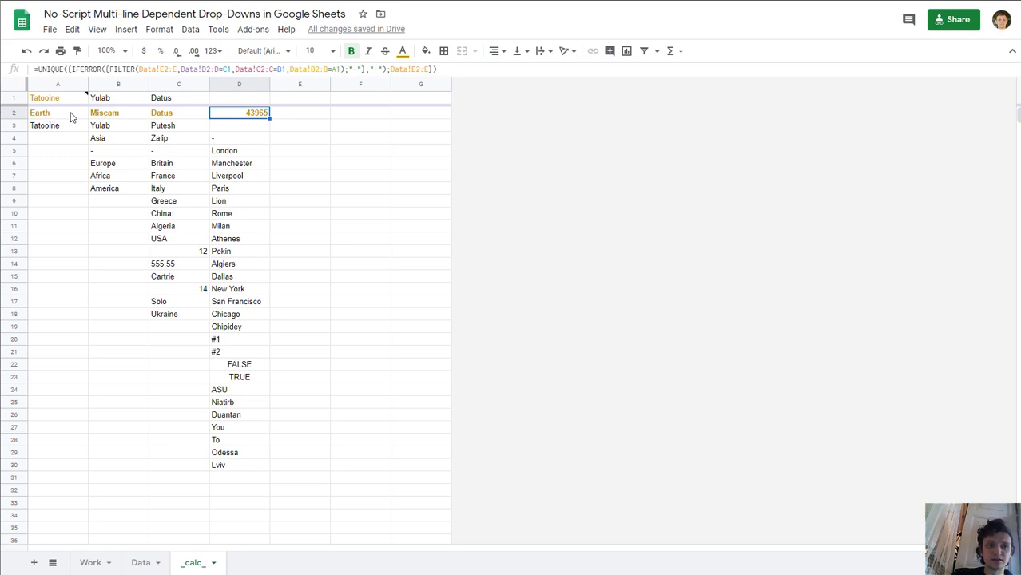
Step: On the Data sheet, step through rows 2 and 3 to inspect their existing entries
left_click_drag(73, 118, 225, 118)
left_click(142, 562)
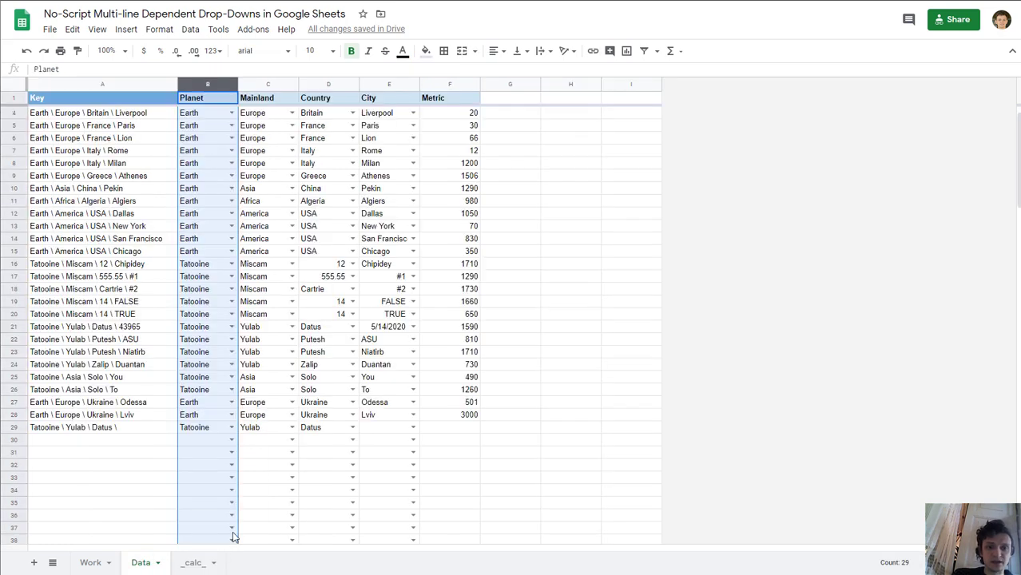
scroll(233, 222, "up", 1)
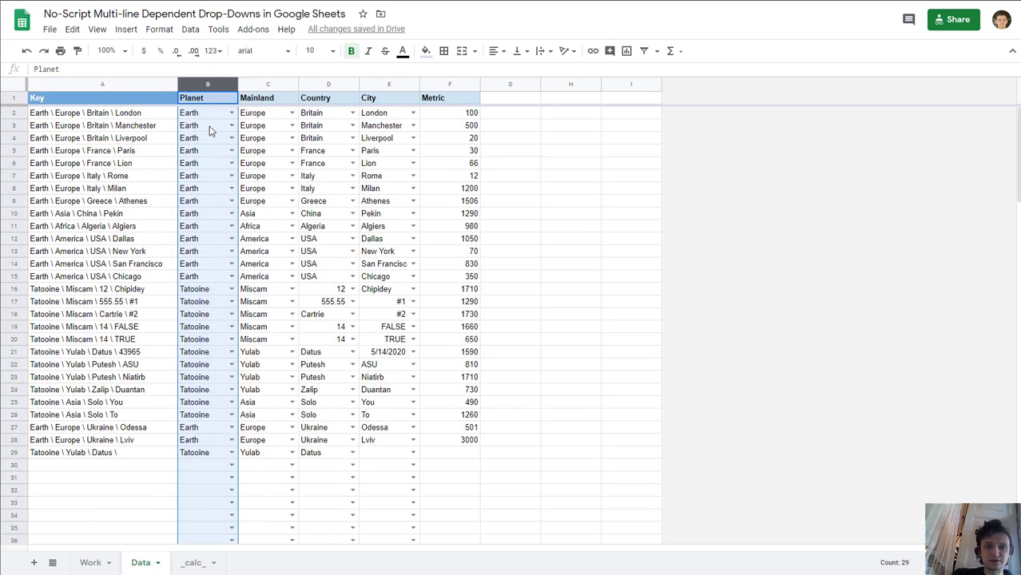
left_click(207, 119)
key("Right")
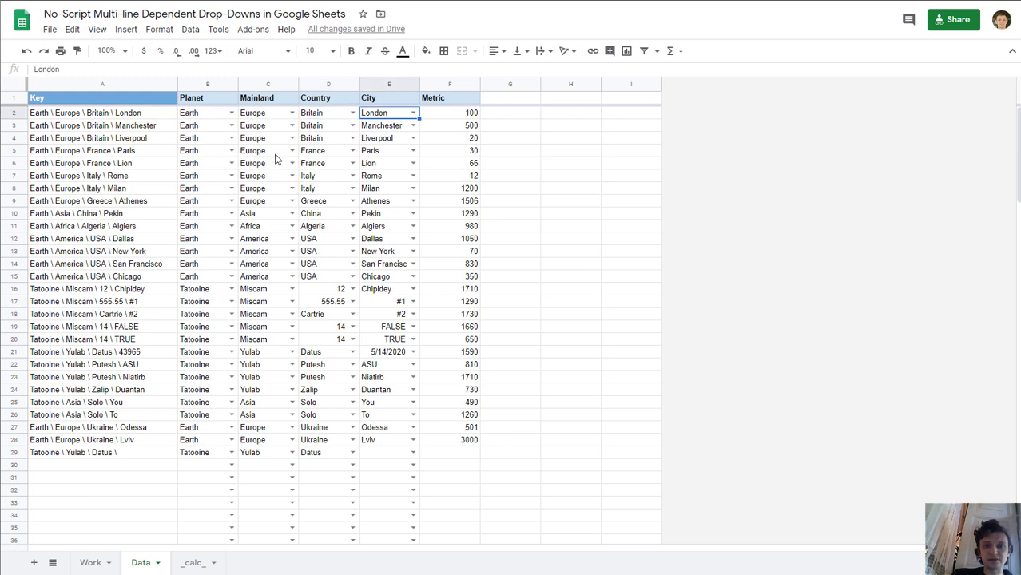
left_click(200, 117)
key("Right")
key("Right")
key("Right")
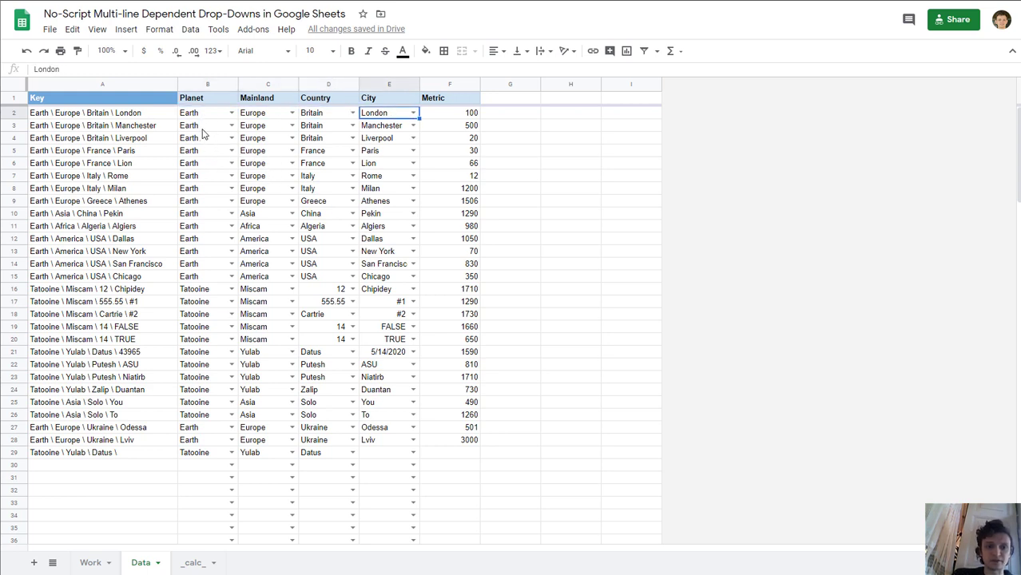
left_click(203, 129)
key("Right")
key("Right")
key("Right")
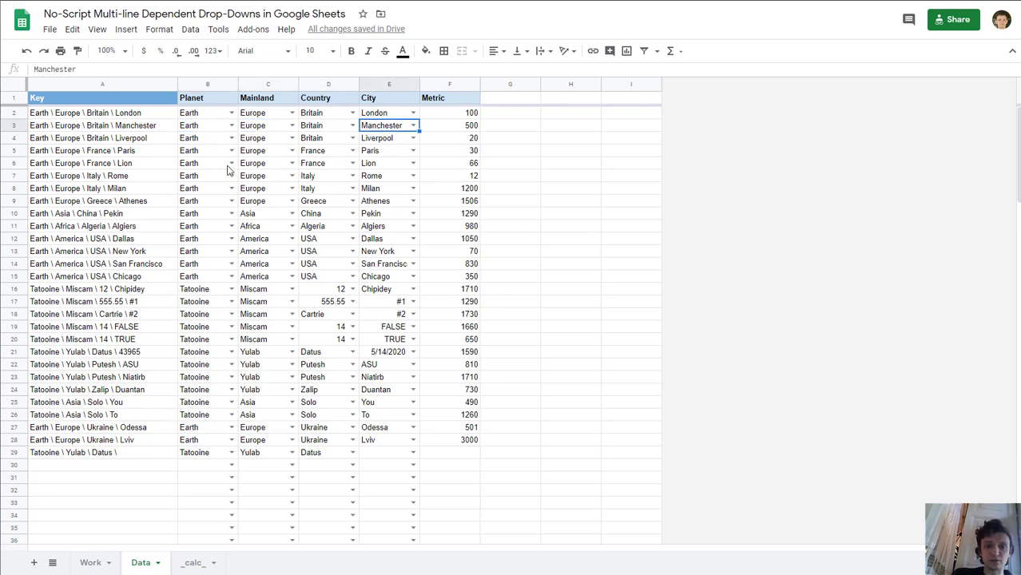
Step: Test the row 30 dropdowns by choosing Earth, Europe and Ukraine, leaving City unpicked
scroll(230, 279, "down", 5)
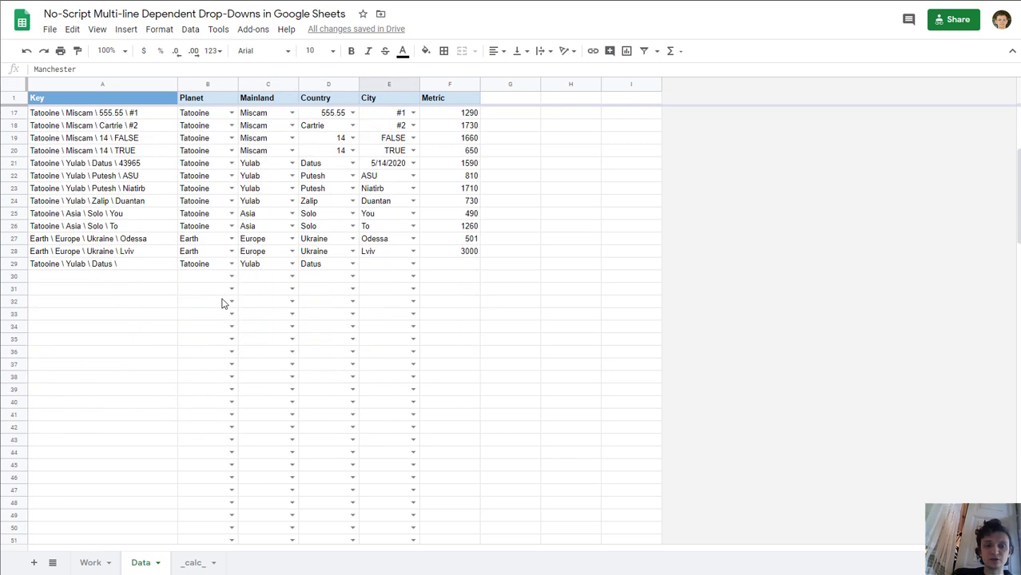
left_click(412, 265)
key("Return")
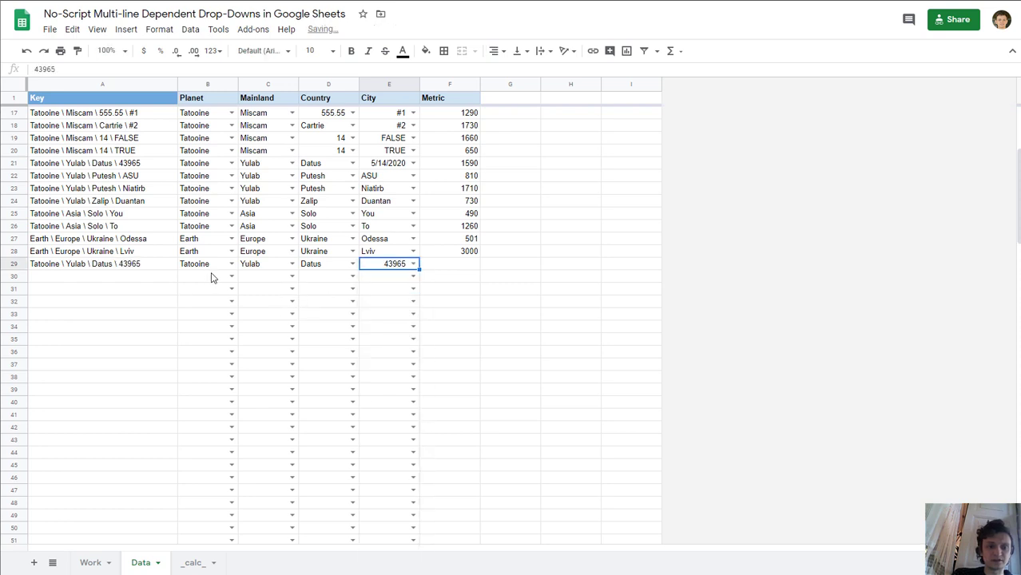
left_click(212, 278)
left_click(232, 276)
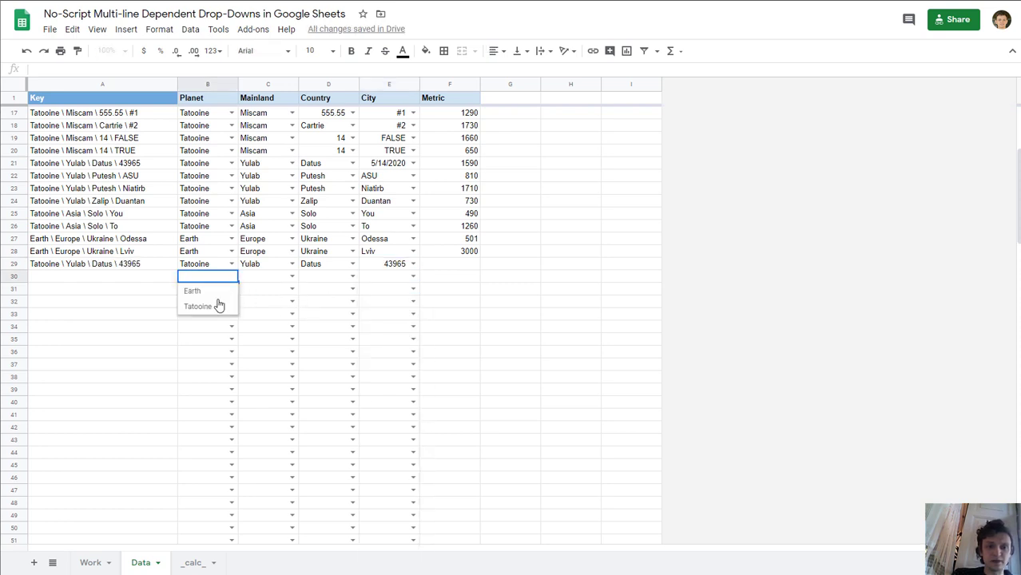
left_click(216, 292)
left_click(292, 277)
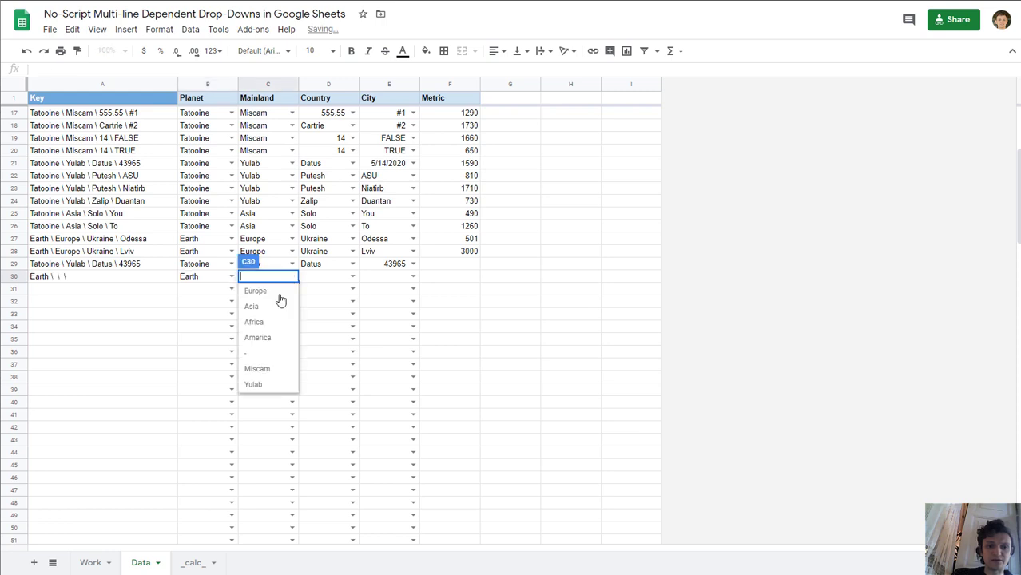
left_click(276, 291)
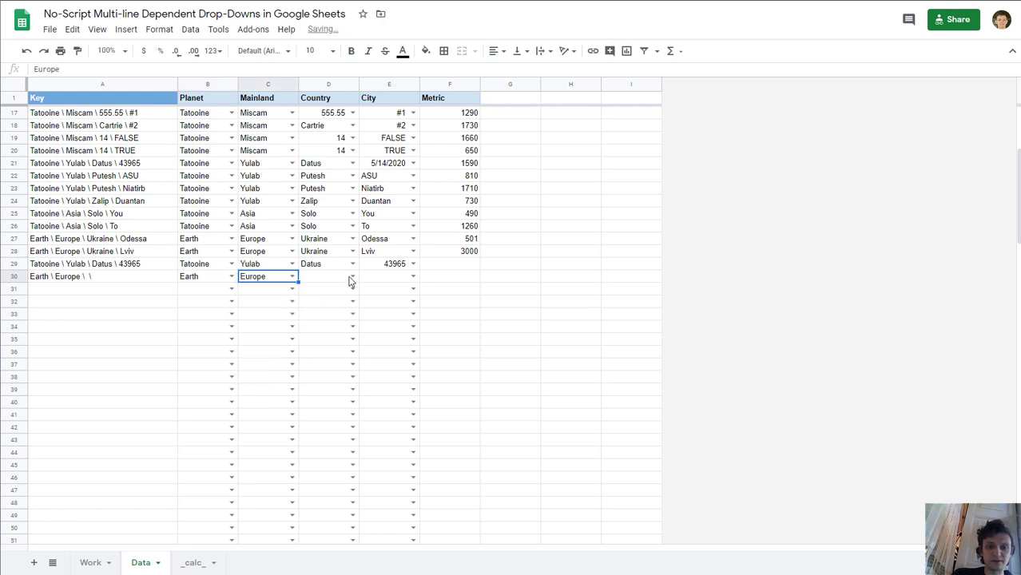
left_click(353, 276)
left_click(341, 357)
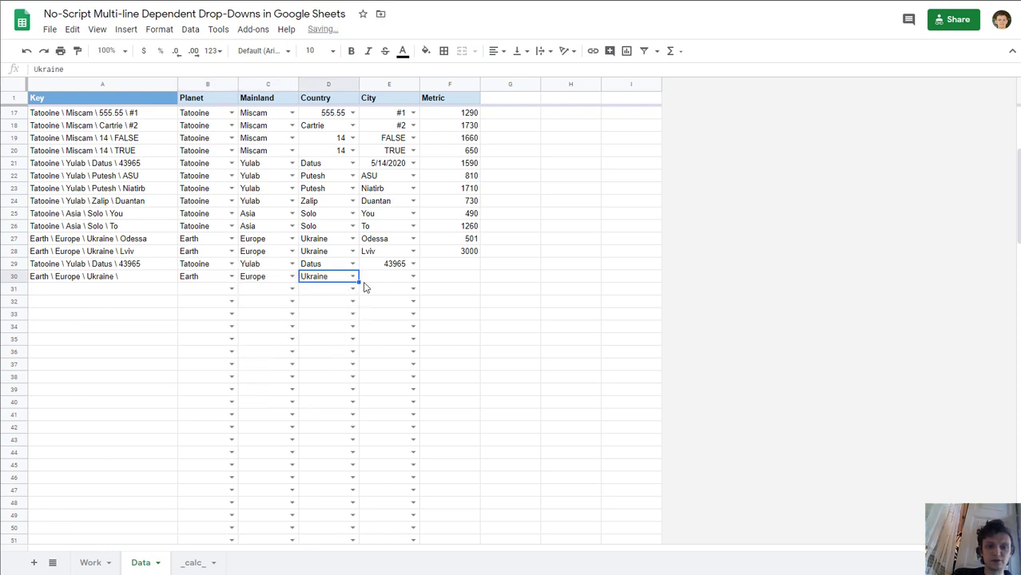
left_click(413, 276)
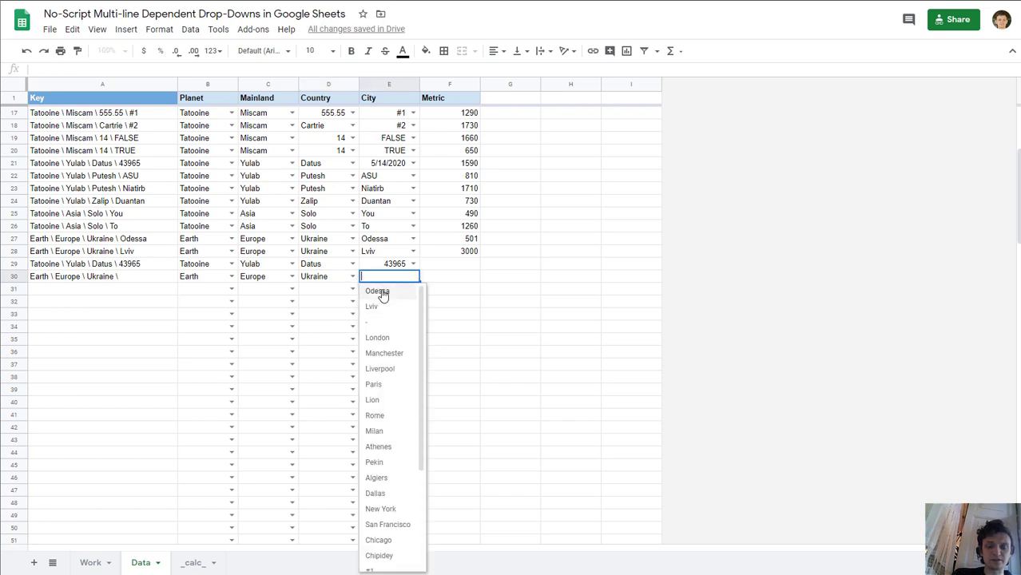
left_click(330, 277)
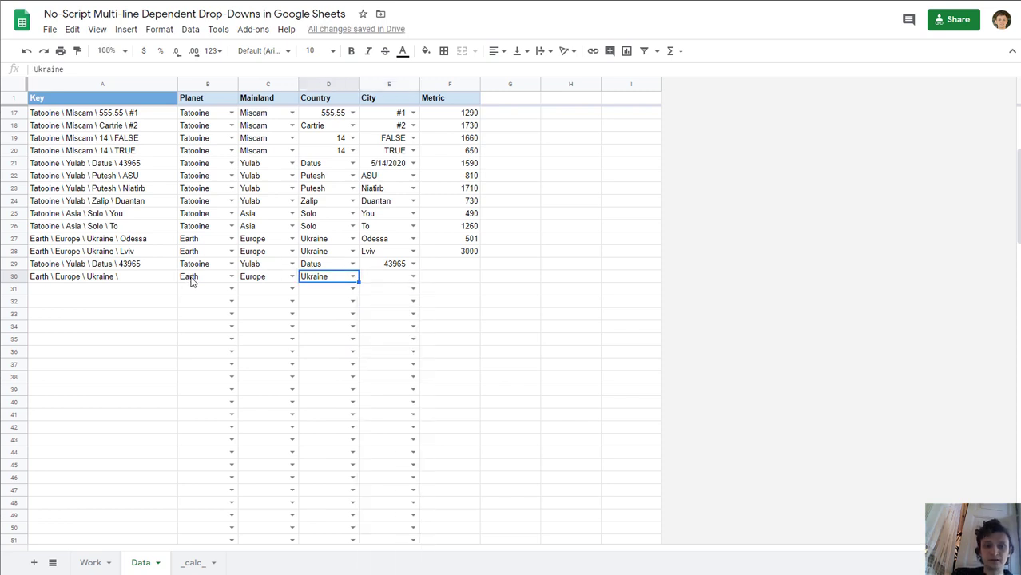
Step: Clear the test entries from A30:D30 so row 30 stays empty
left_click_drag(141, 280, 345, 280)
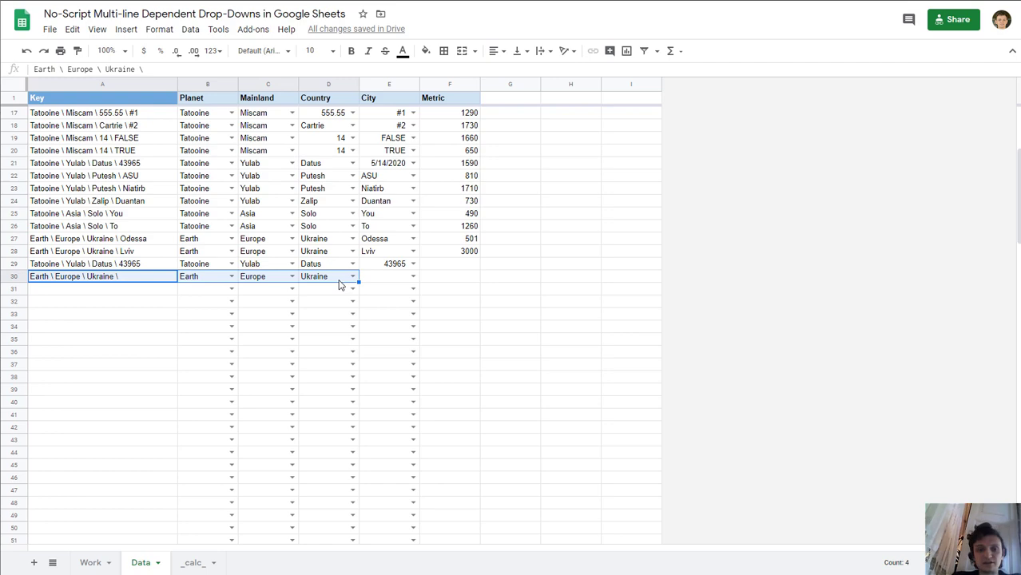
key("Delete")
scroll(308, 328, "up", 5)
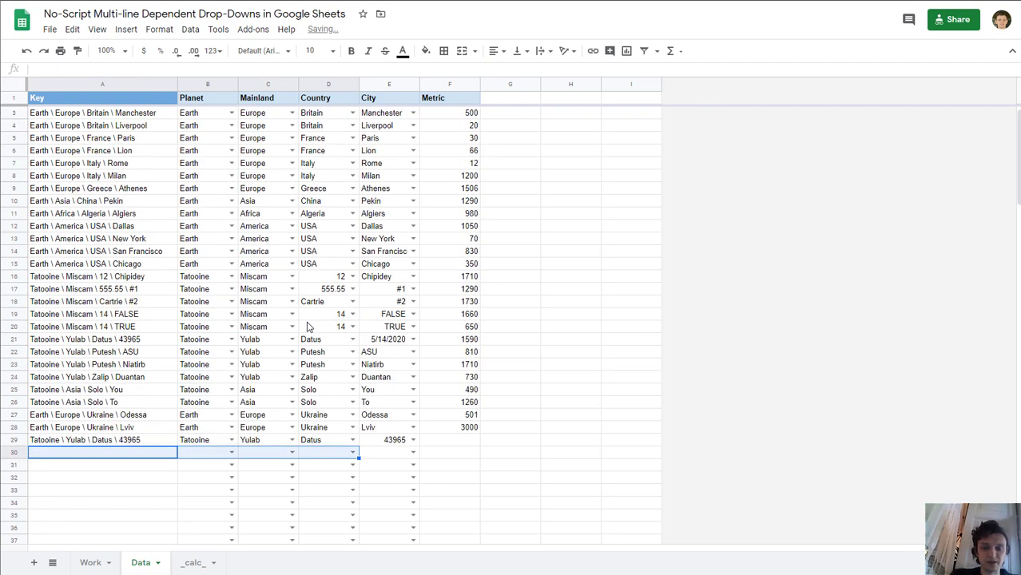
scroll(309, 328, "up", 1)
scroll(309, 327, "down", 5)
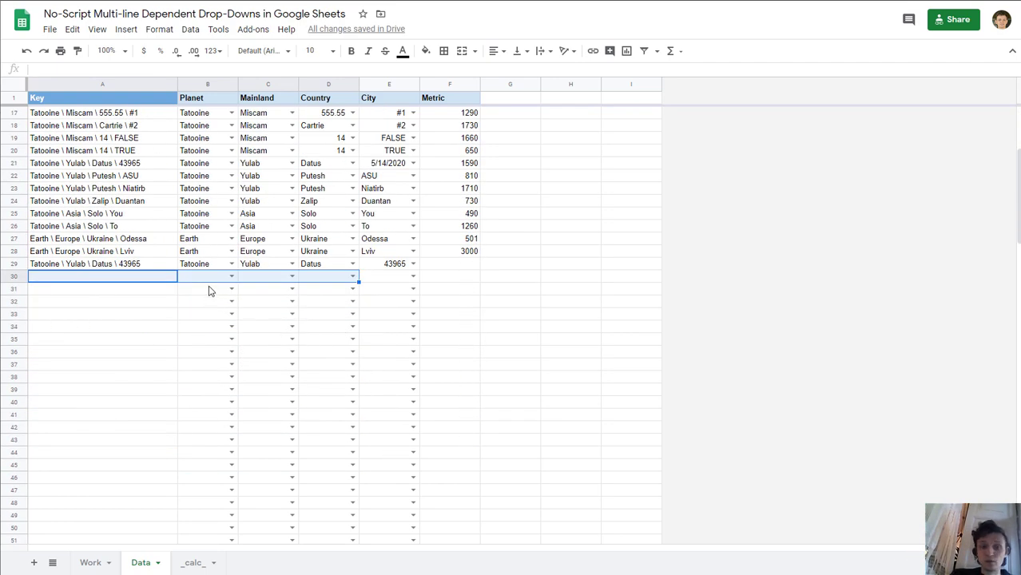
left_click(13, 280)
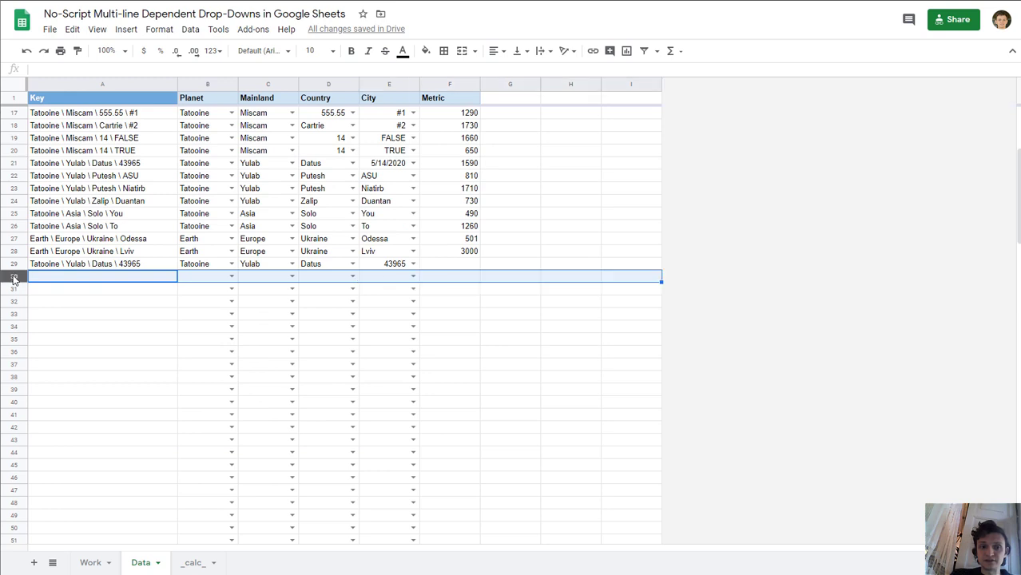
Step: Set row 29's City to Milan from its dropdown
left_click(413, 264)
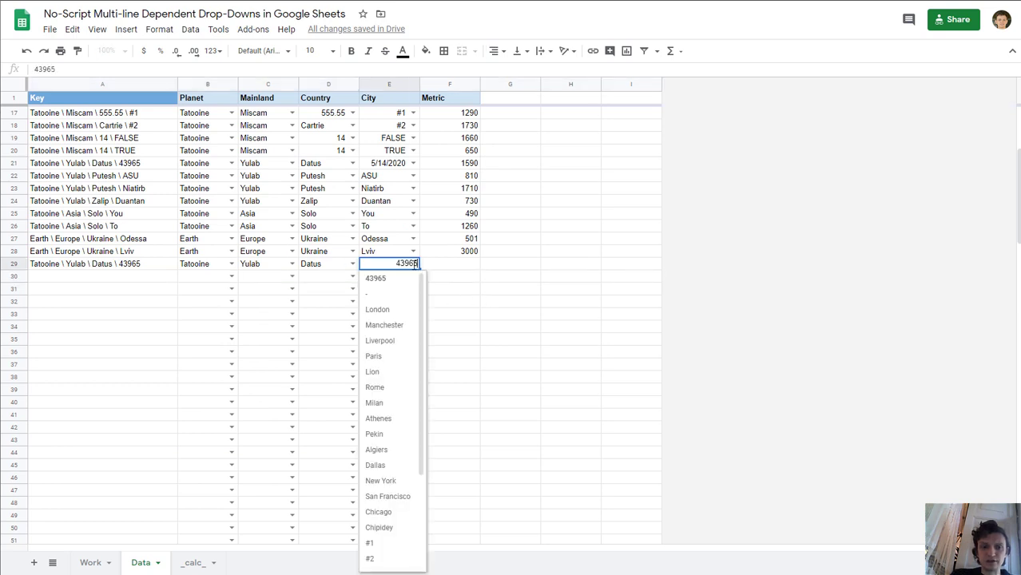
left_click(375, 402)
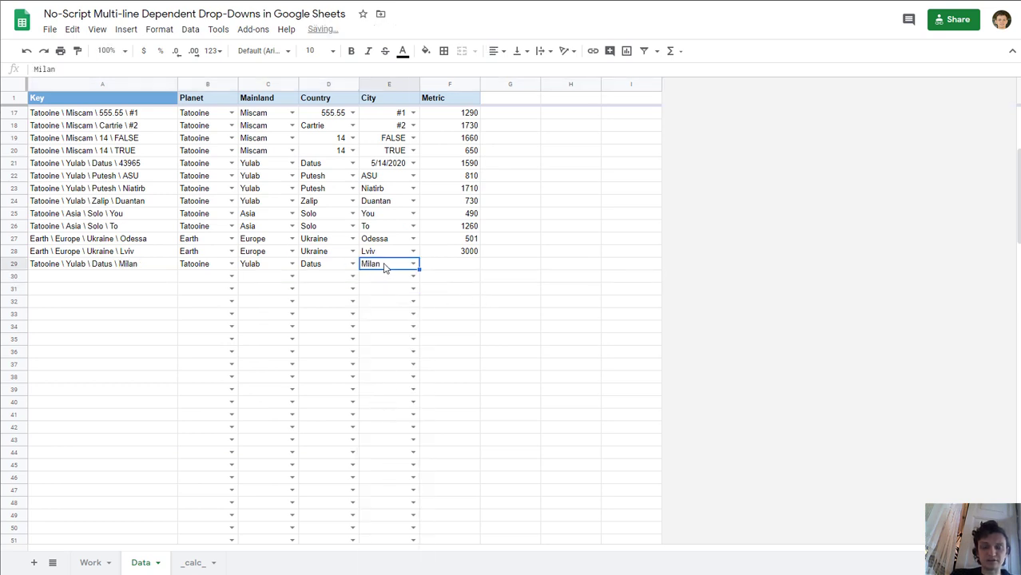
left_click_drag(200, 264, 396, 267)
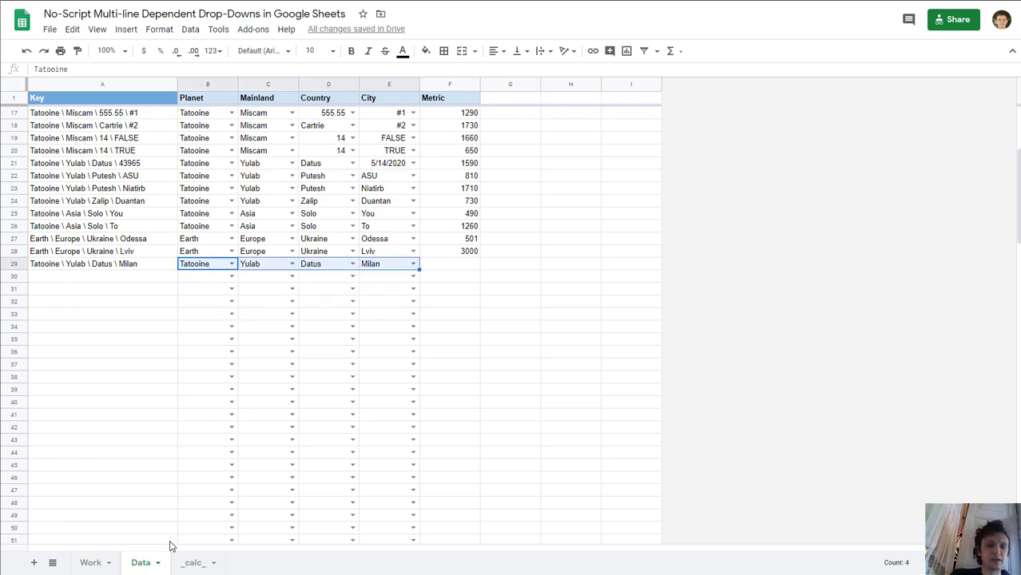
left_click(194, 564)
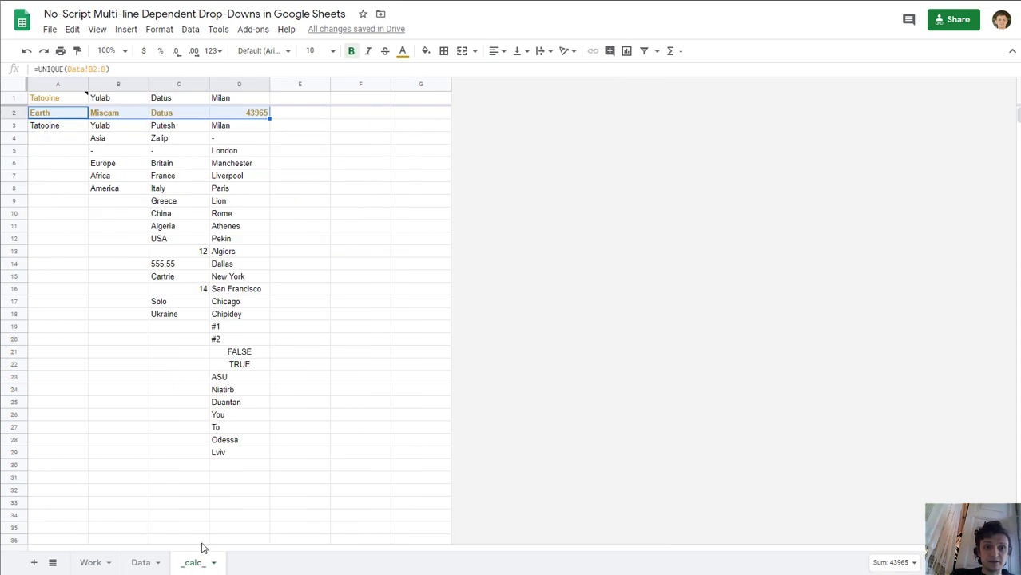
left_click(253, 112)
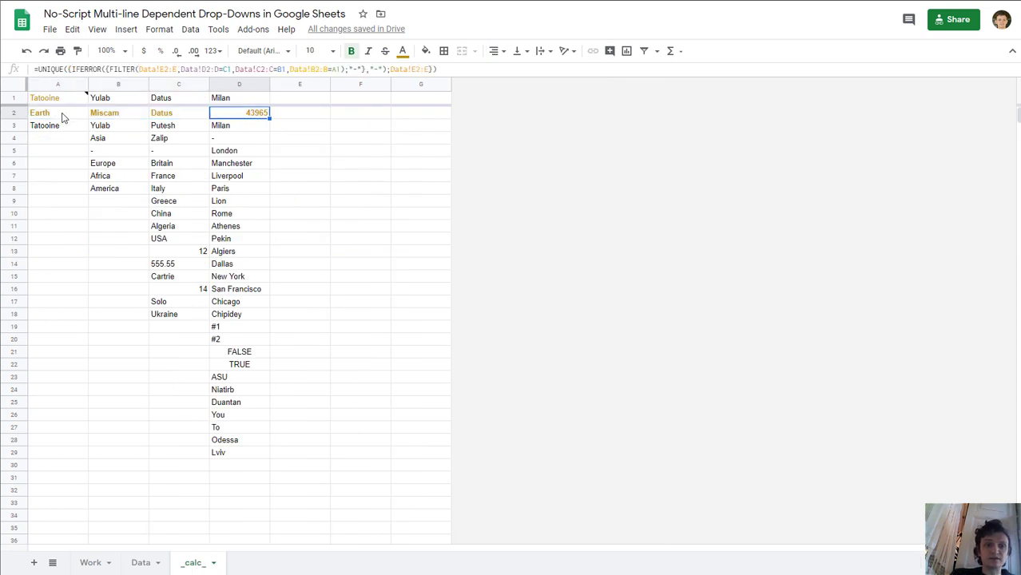
left_click_drag(63, 115, 246, 115)
left_click(226, 203)
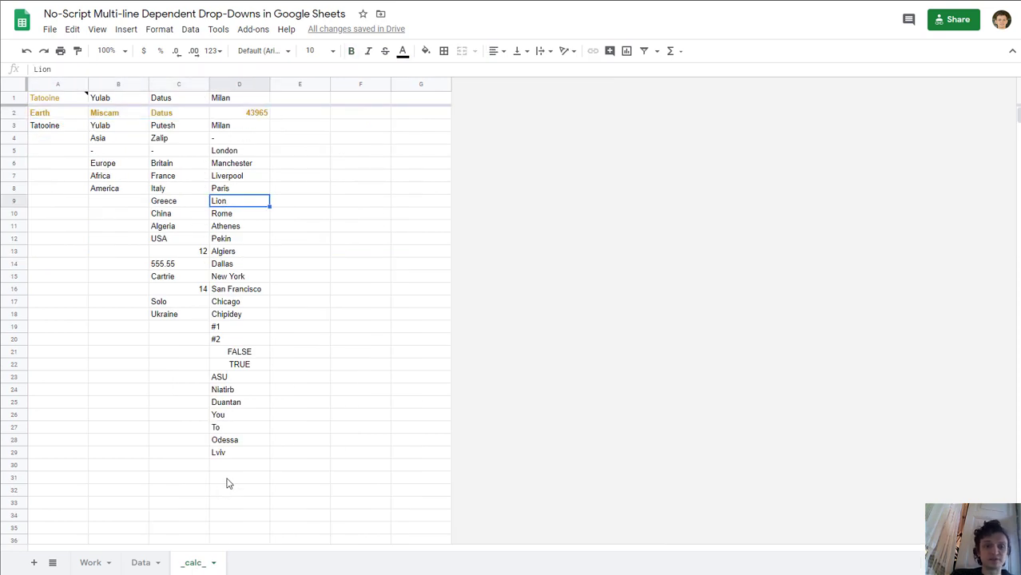
left_click(140, 563)
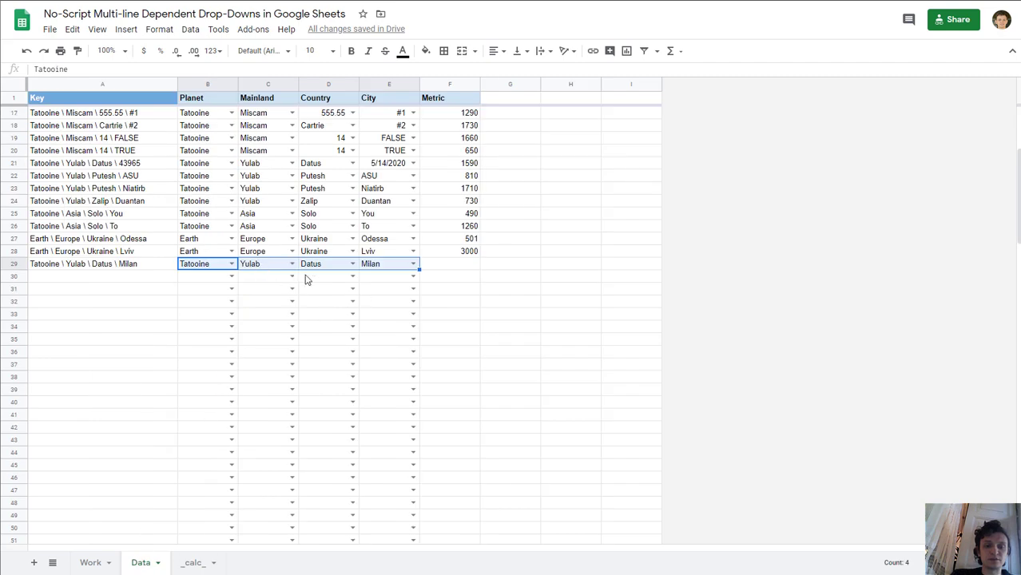
Step: Check Work!A7's key and the Data!A1 key-building FILTER formula, then return to Work
left_click(90, 563)
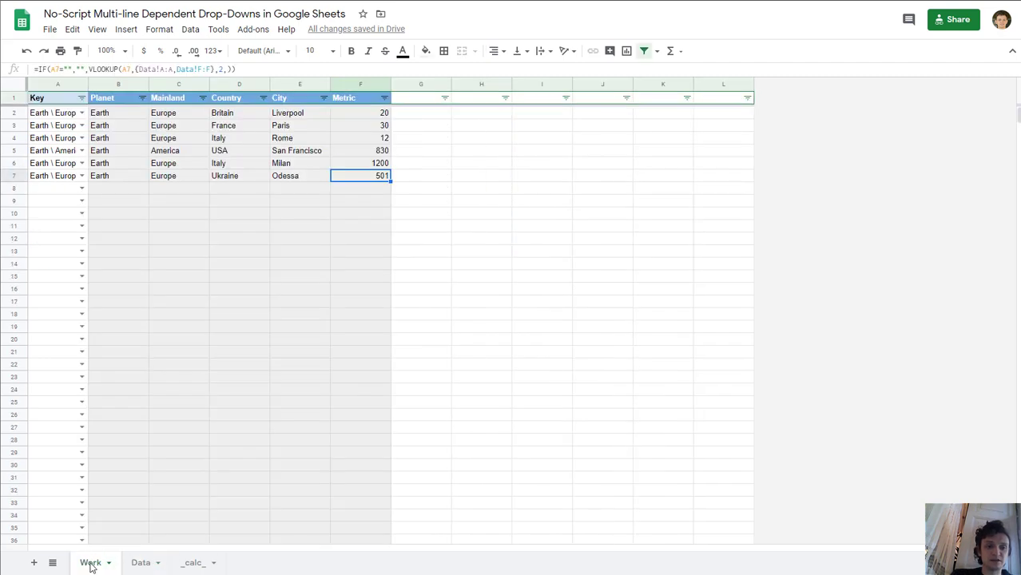
left_click(52, 178)
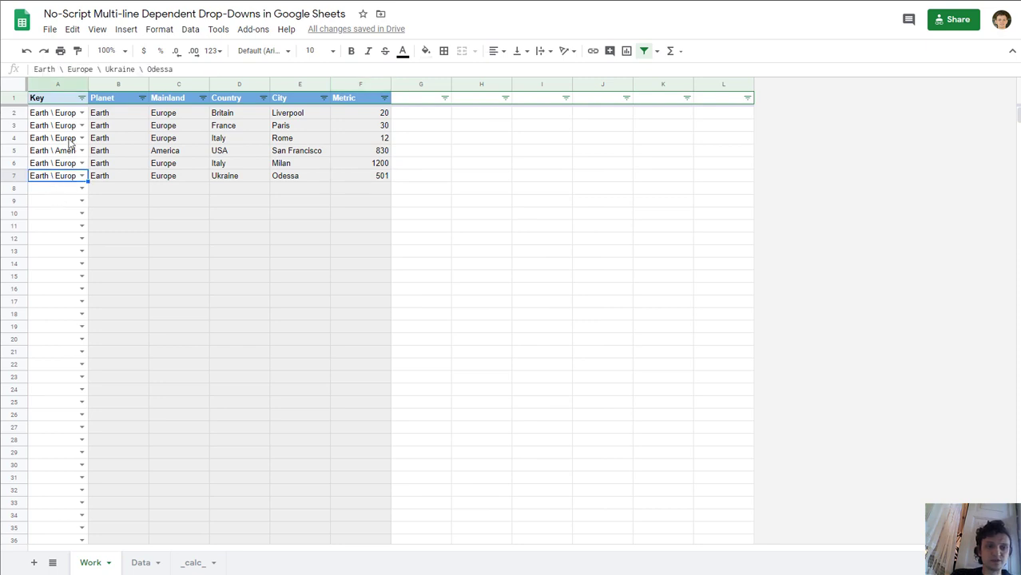
left_click(142, 563)
left_click(75, 103)
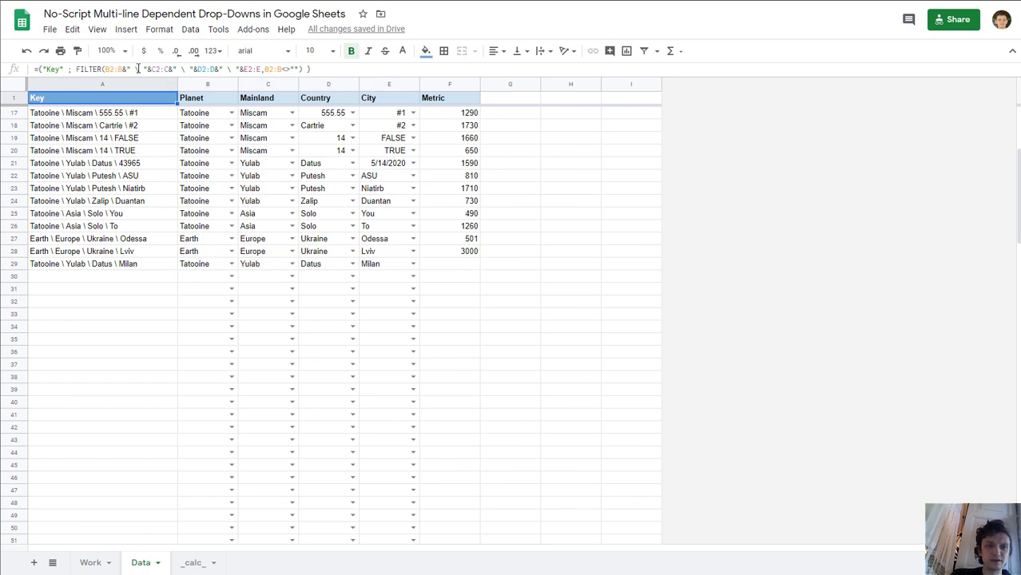
left_click_drag(128, 69, 322, 69)
key("Escape")
left_click(108, 252)
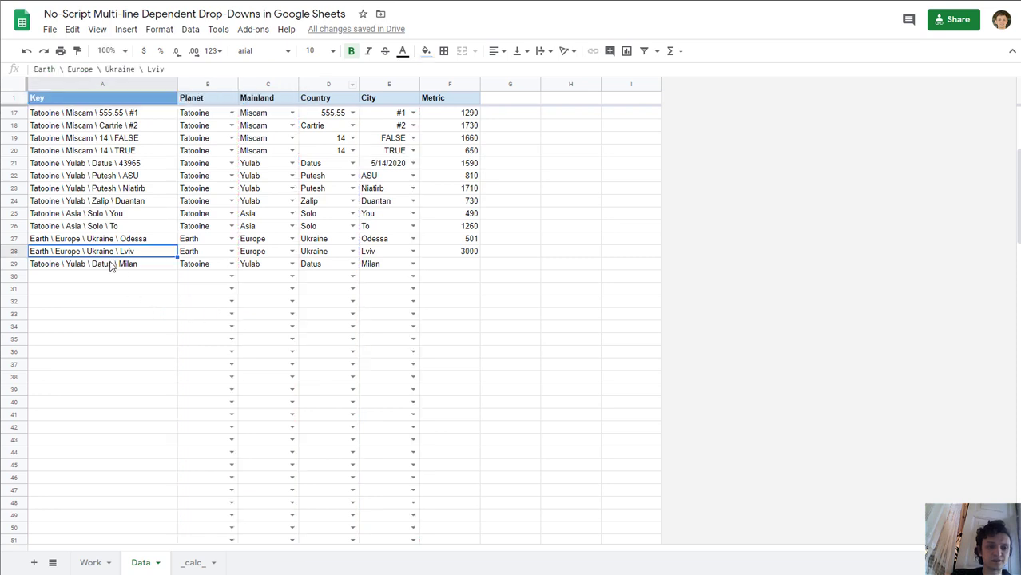
left_click(91, 562)
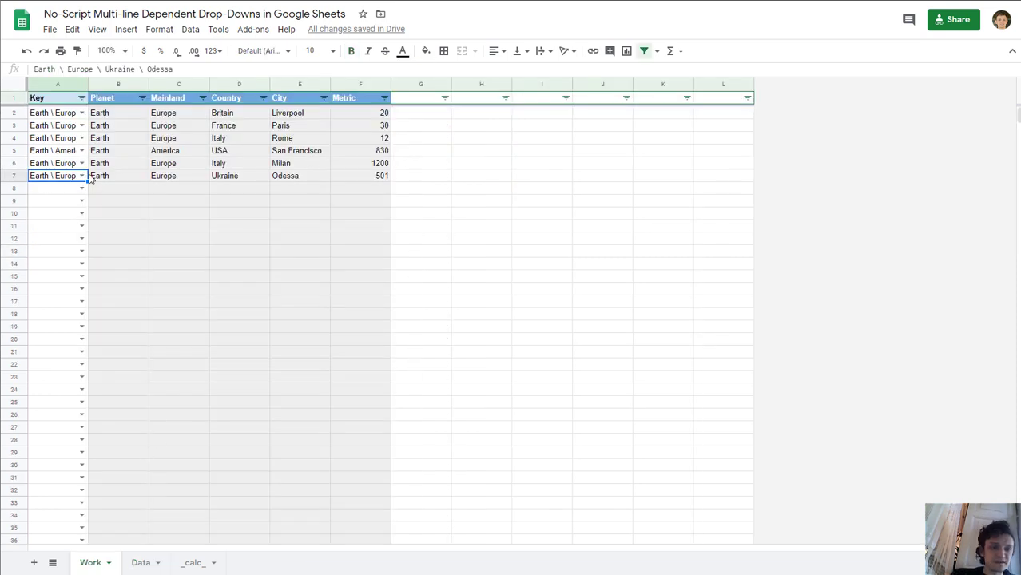
Step: Give Work!A7 list-from-range validation on Data!A2:A50 that rejects invalid input
left_click(190, 30)
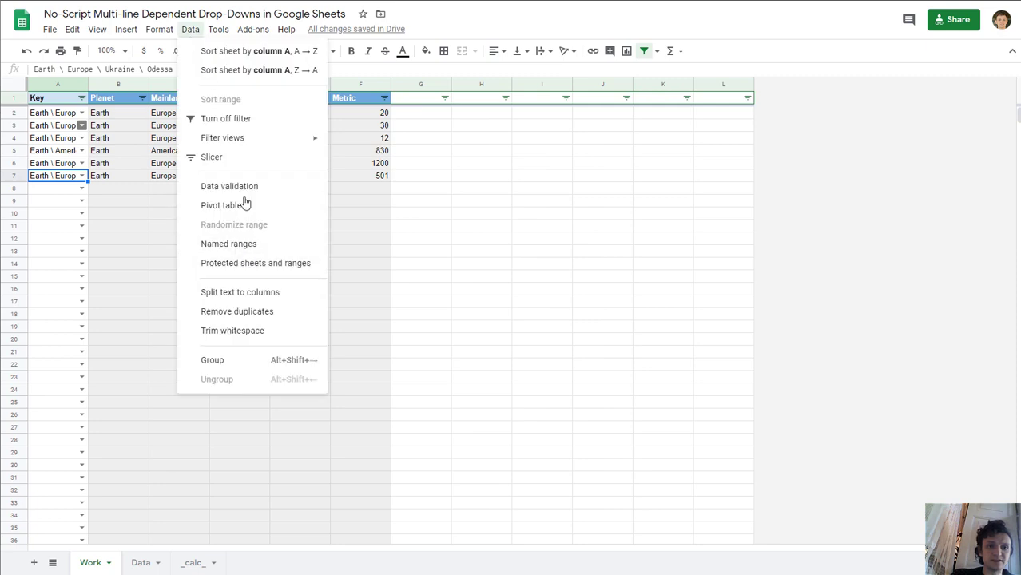
left_click(244, 189)
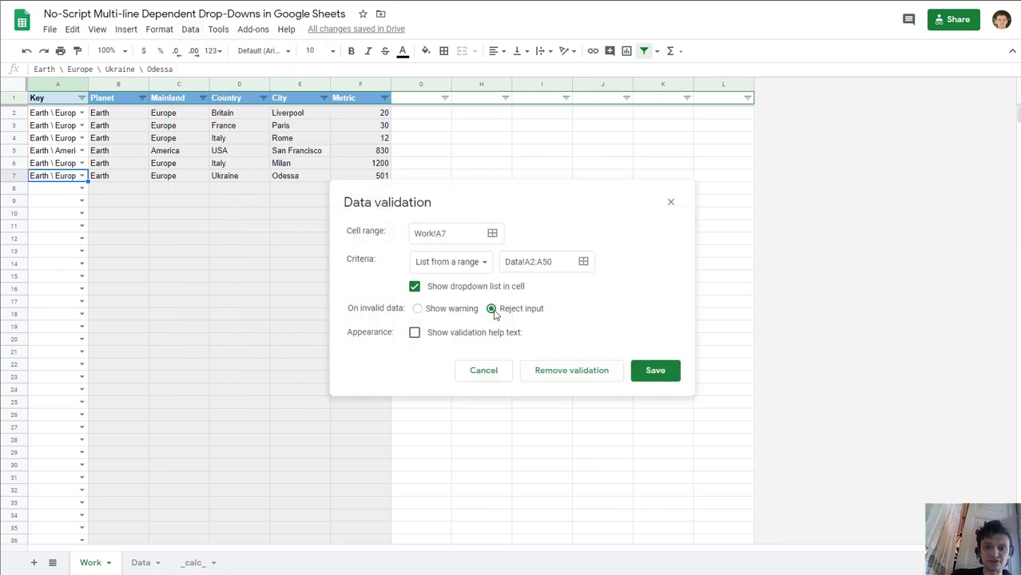
left_click(659, 374)
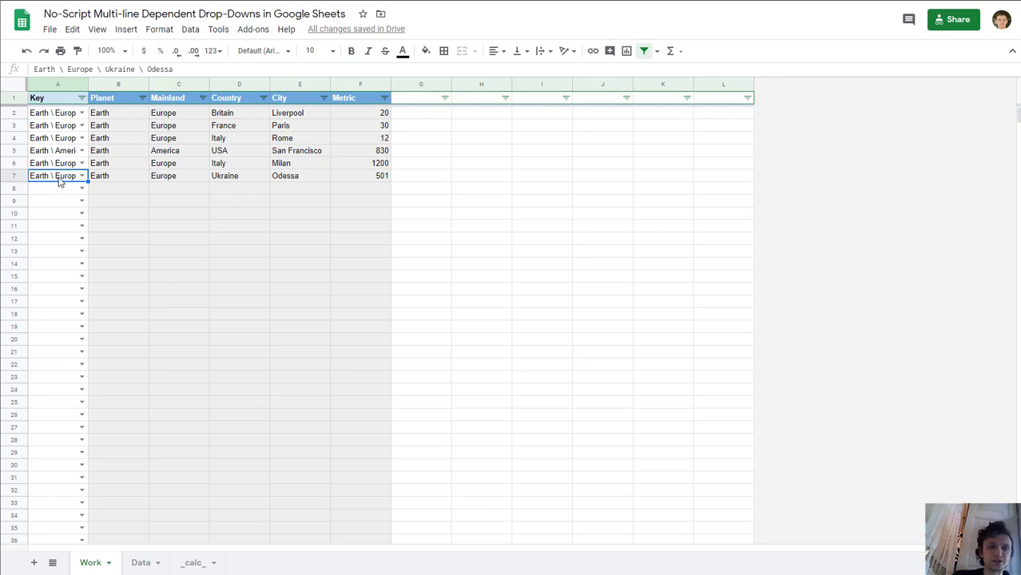
Step: Change A7's key to Earth \ Europe \ Britain \ Manchester by typing Br and picking it
left_click_drag(105, 69, 174, 69)
key("Escape")
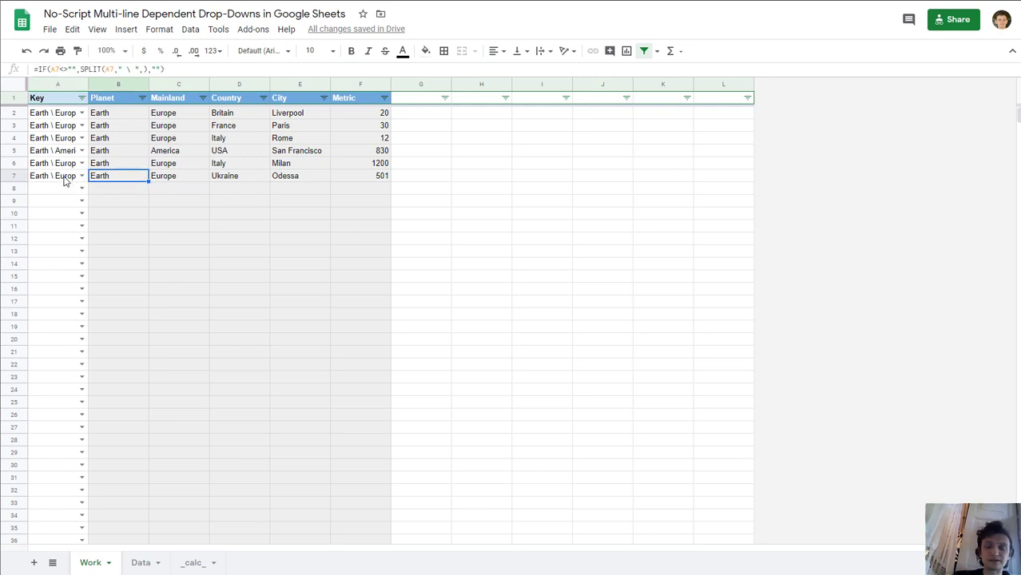
double_click(65, 177)
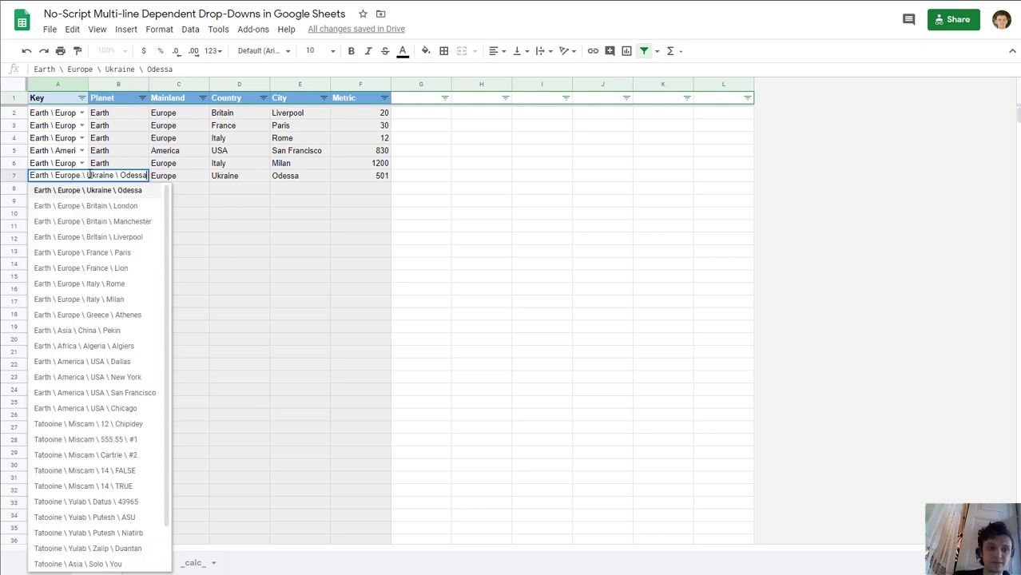
left_click_drag(88, 175, 253, 185)
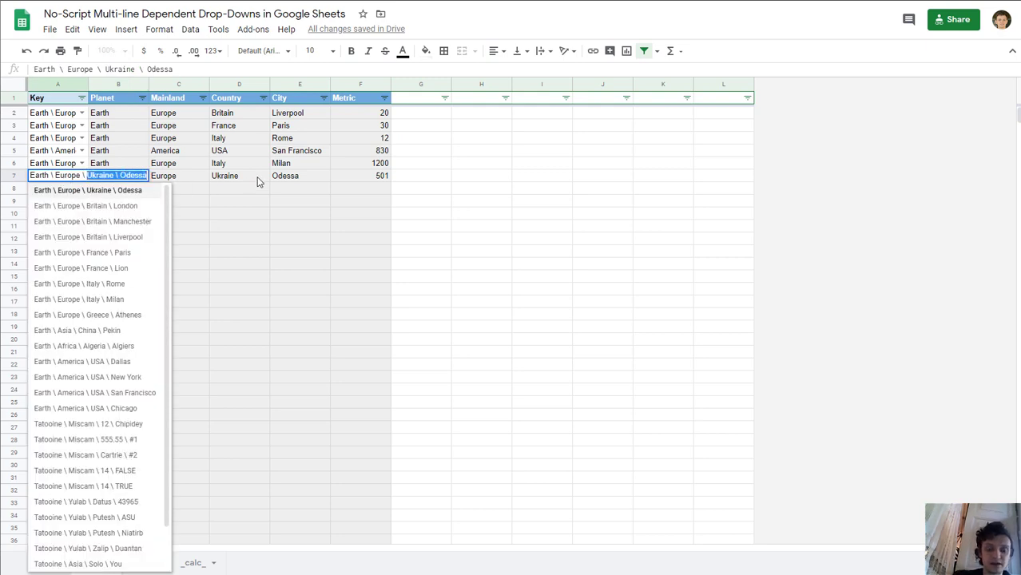
type("Br")
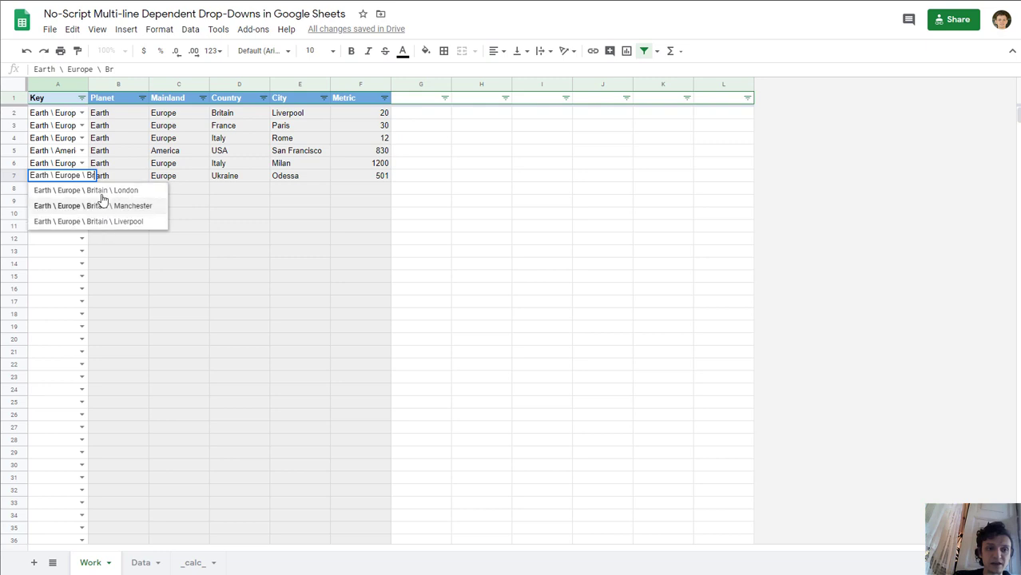
left_click(85, 207)
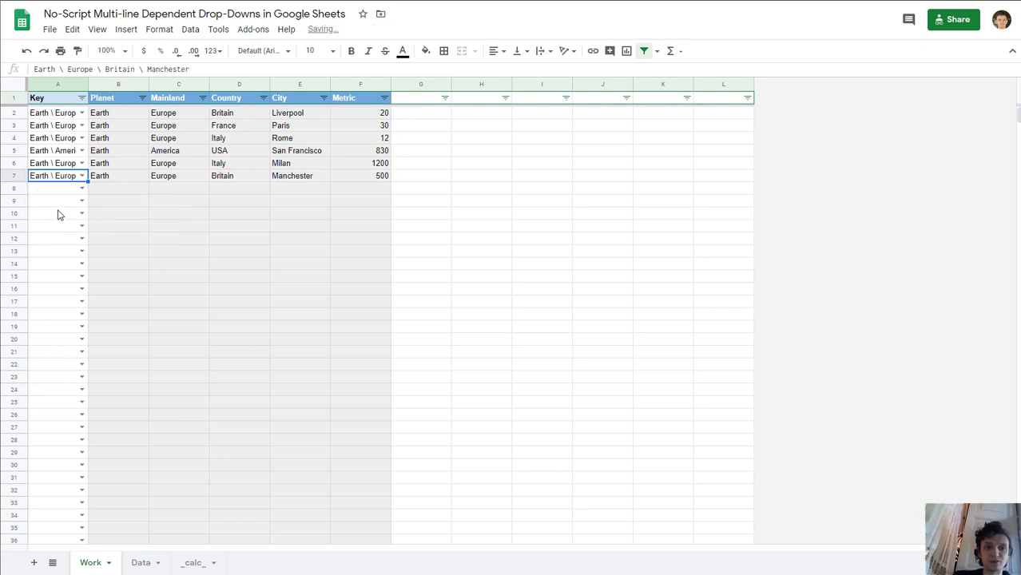
left_click(58, 214)
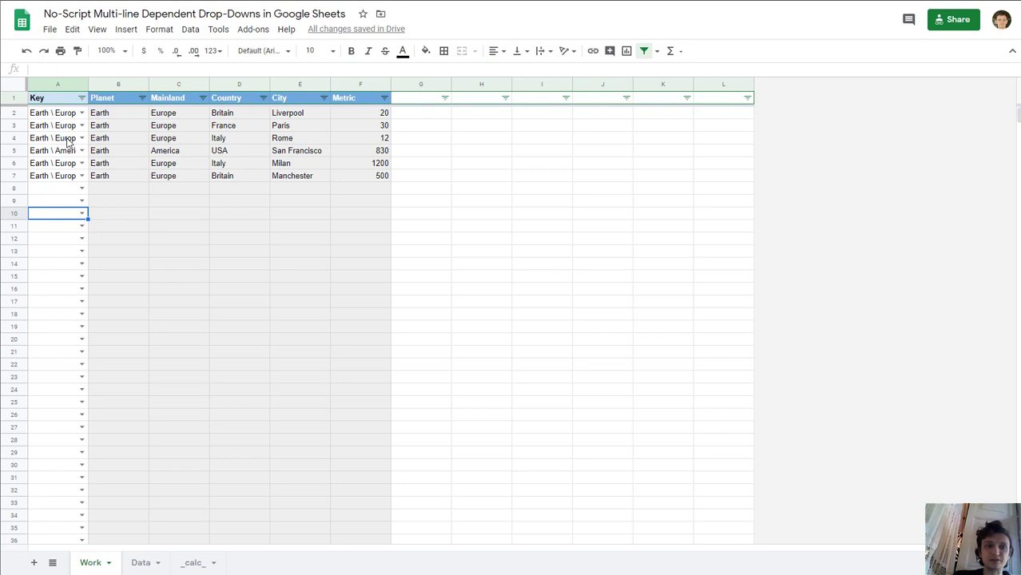
Step: Replace Italy \ Rome in A4's key with Earth \ Europe \ Ukraine \ Odessa
left_click(280, 140)
left_click(62, 140)
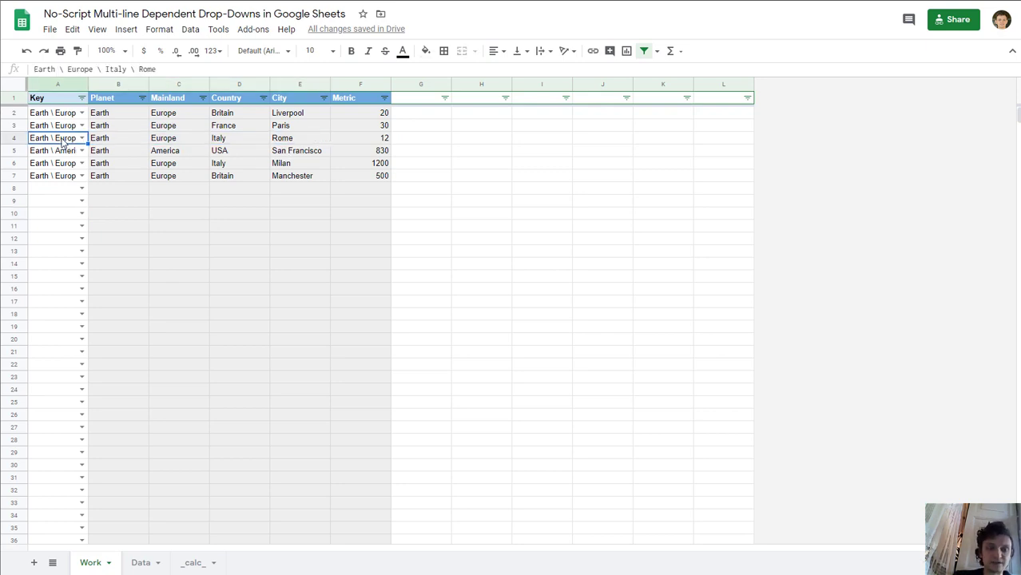
double_click(62, 141)
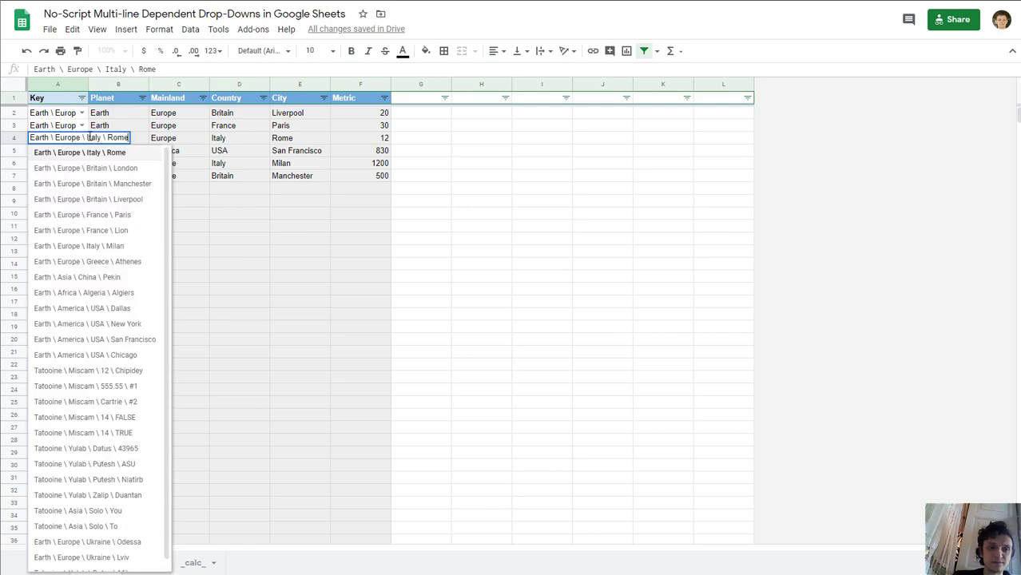
left_click_drag(88, 137, 216, 147)
key("BackSpace")
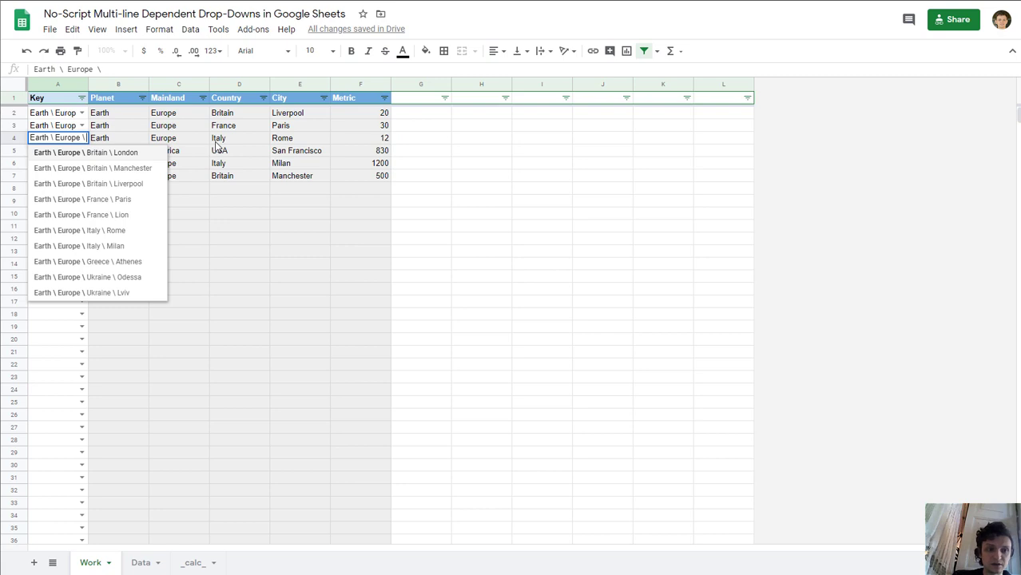
type("U")
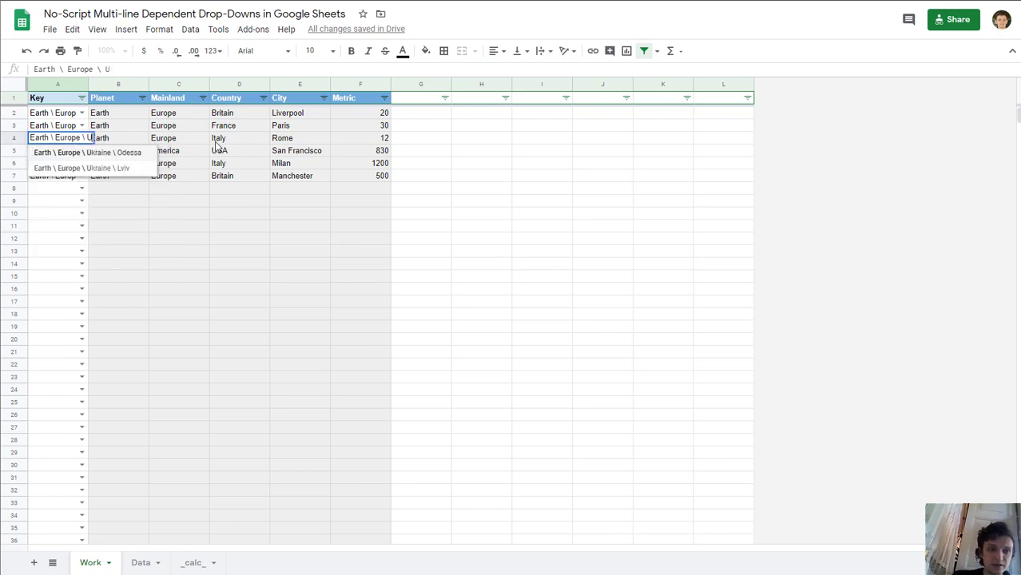
left_click(121, 155)
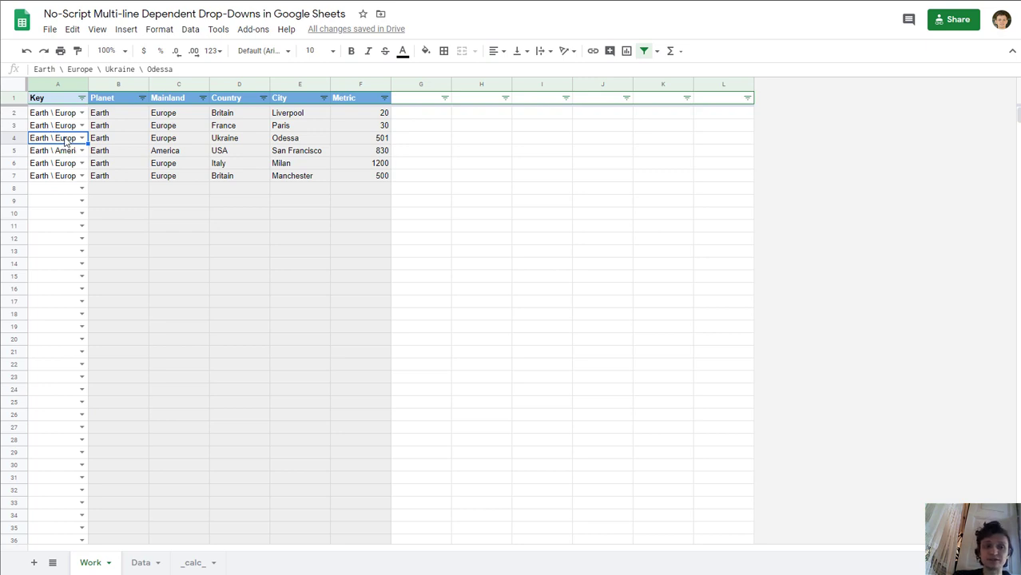
Step: Scroll the Data sheet down to the empty row 30 below the Tatooine \ Yulab \ Datus \ Milan entry
left_click(140, 563)
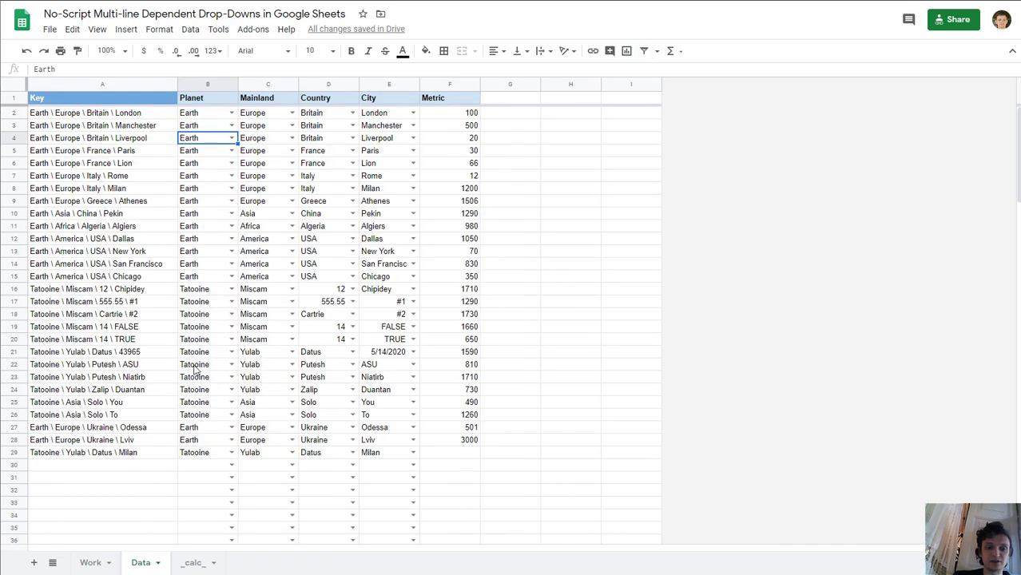
scroll(194, 368, "down", 4)
left_click(223, 316)
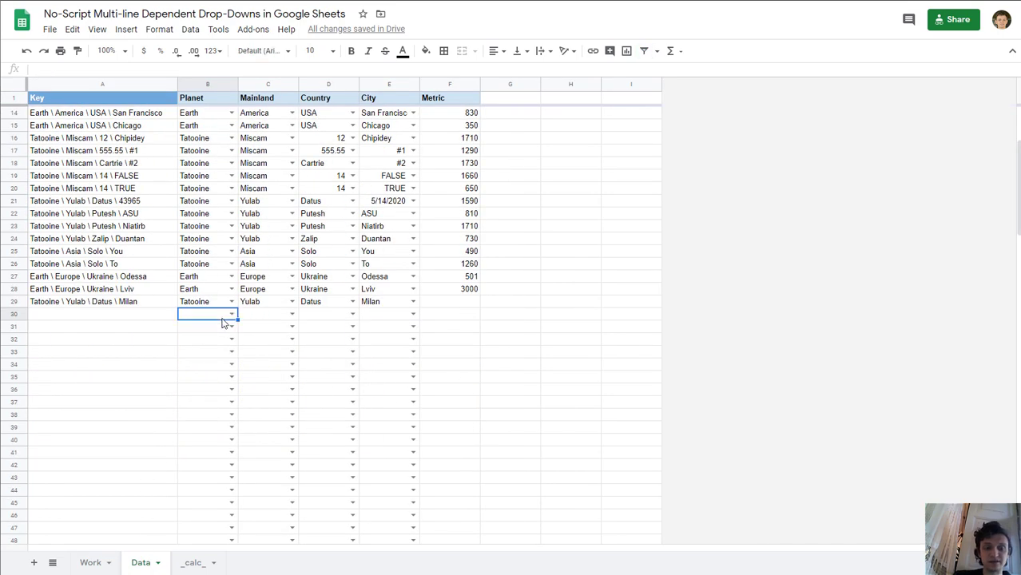
key("Right")
key("Right")
key("Right")
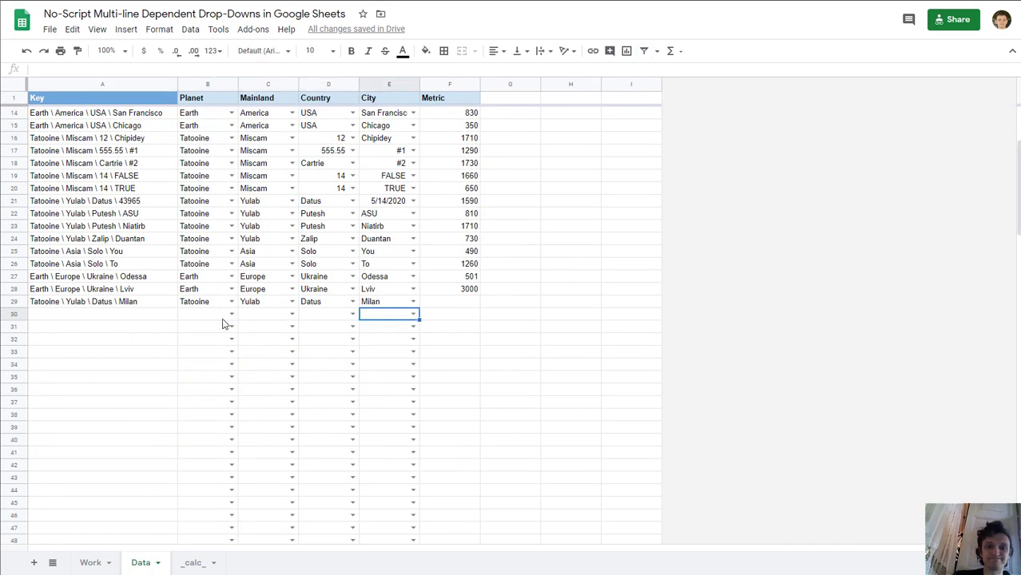